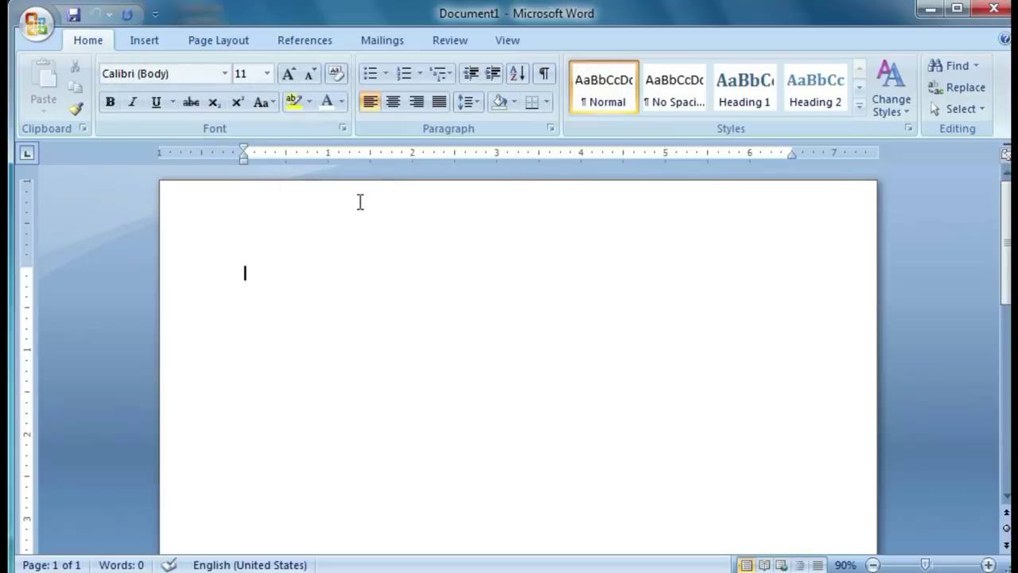
Apply the Narrow margin preset (0.5 inch on all sides) to the blank page.
{"action": "left_click", "coordinate": [214, 44]}
{"action": "left_click", "coordinate": [129, 110]}
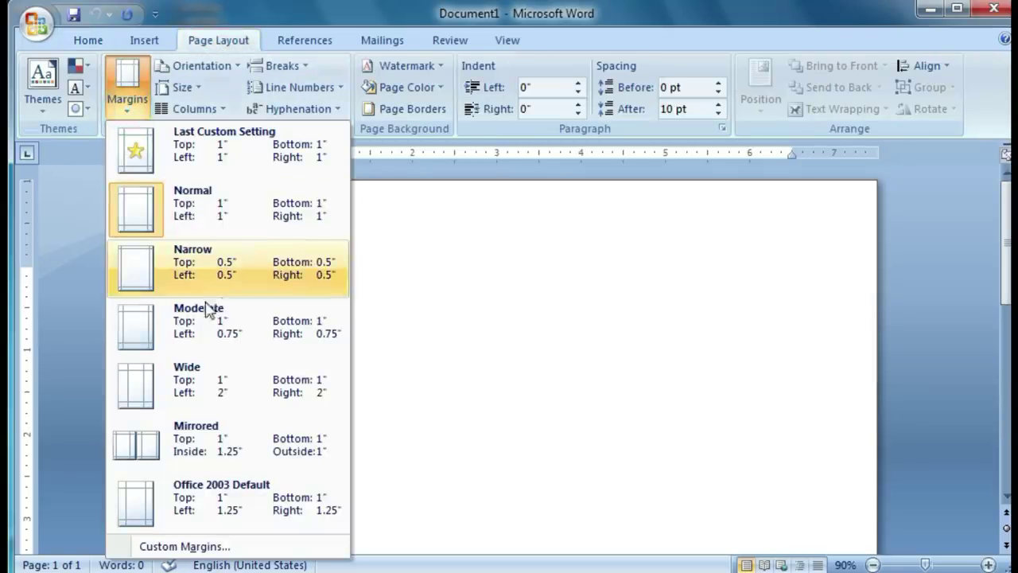
{"action": "left_click", "coordinate": [203, 272]}
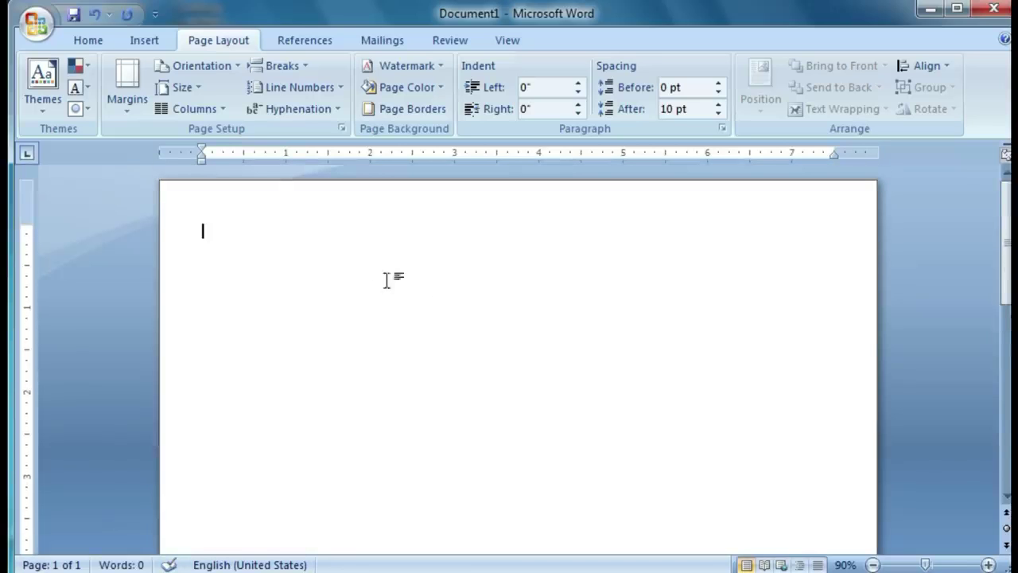
{"action": "left_click", "coordinate": [157, 43]}
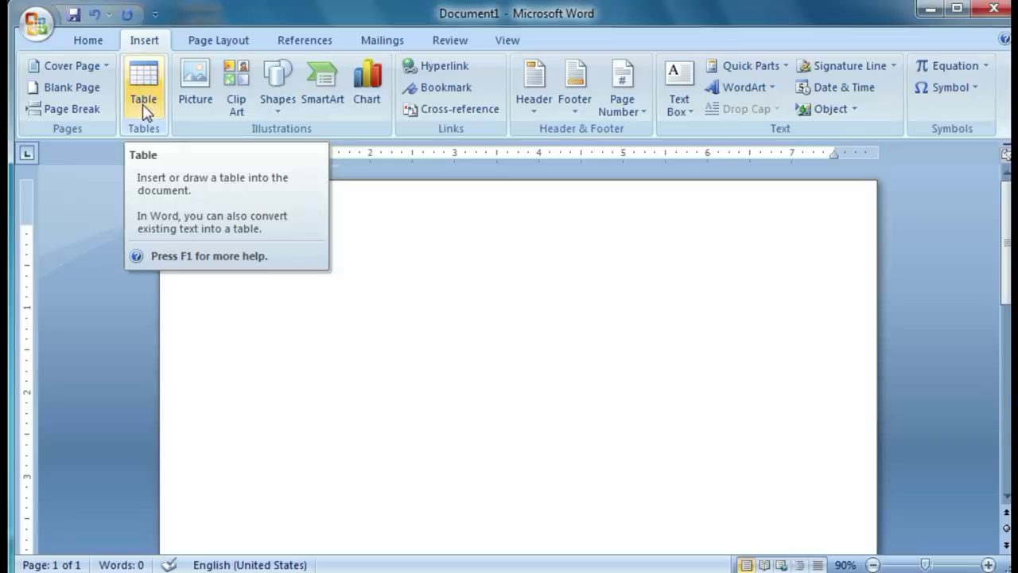
Insert a table of 4 columns and 8 rows through the Insert Table dialog.
{"action": "left_click", "coordinate": [146, 111]}
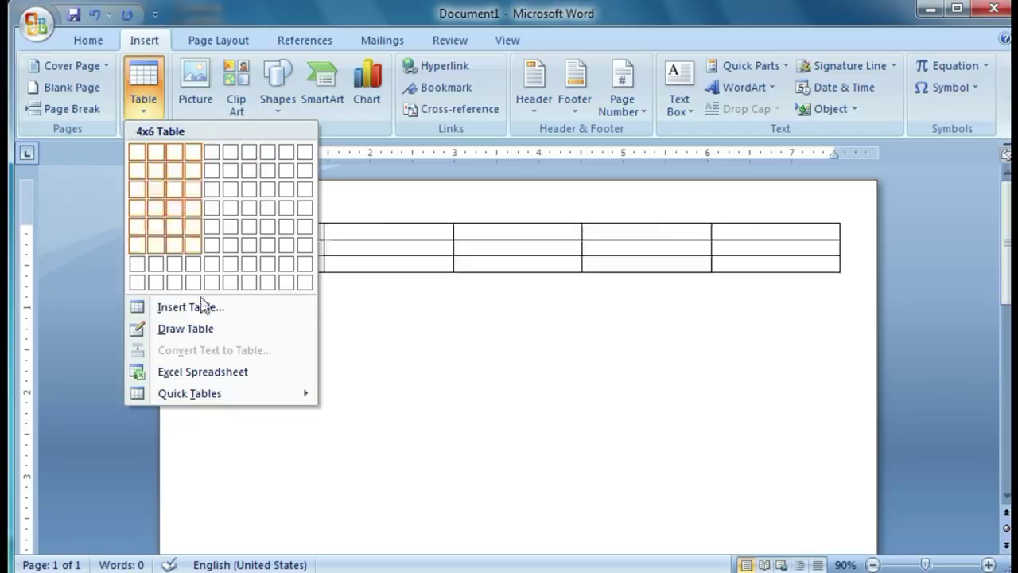
{"action": "left_click", "coordinate": [203, 308]}
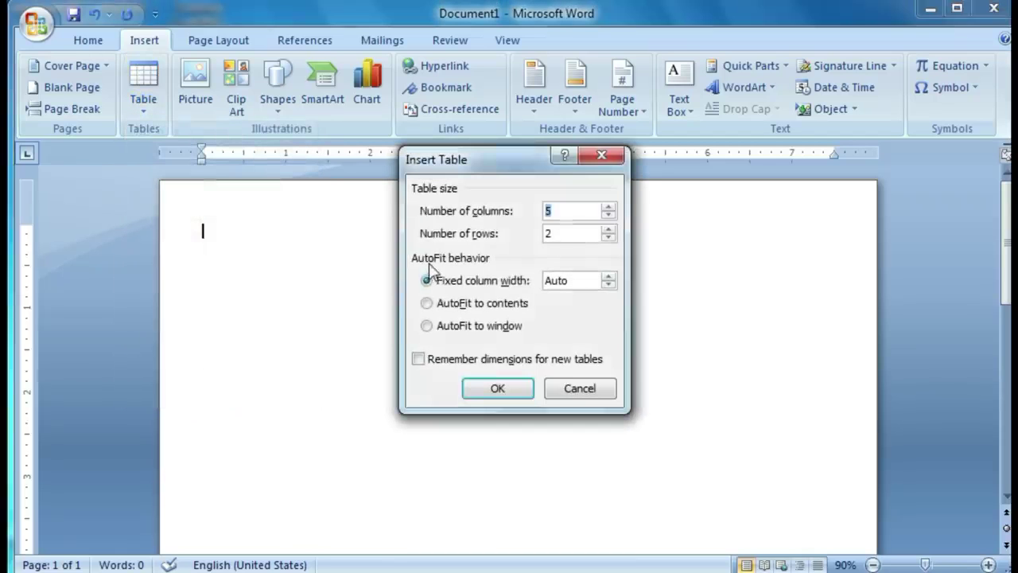
{"action": "left_click", "coordinate": [548, 233]}
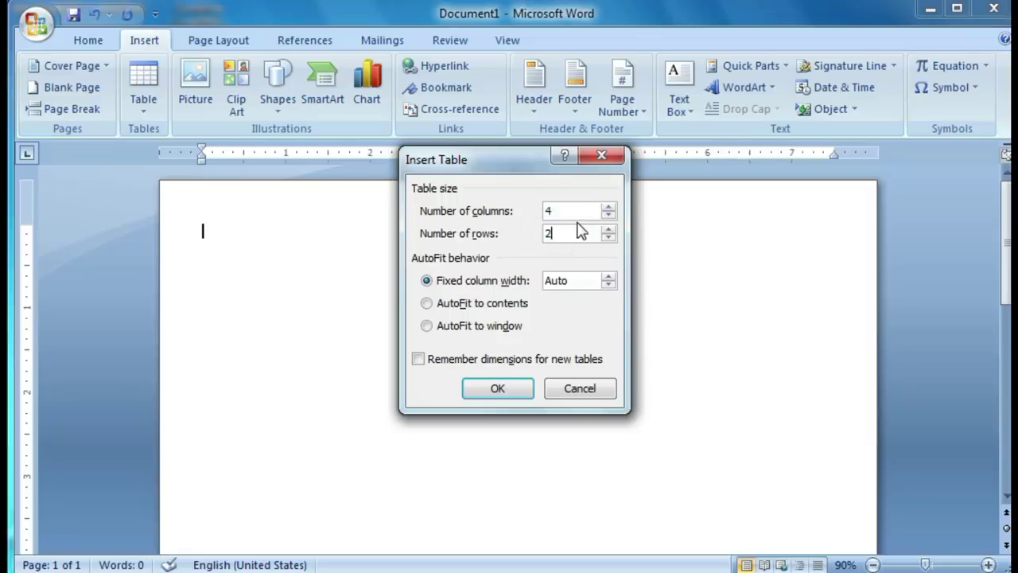
{"action": "type", "text": "8"}
{"action": "left_click", "coordinate": [497, 388]}
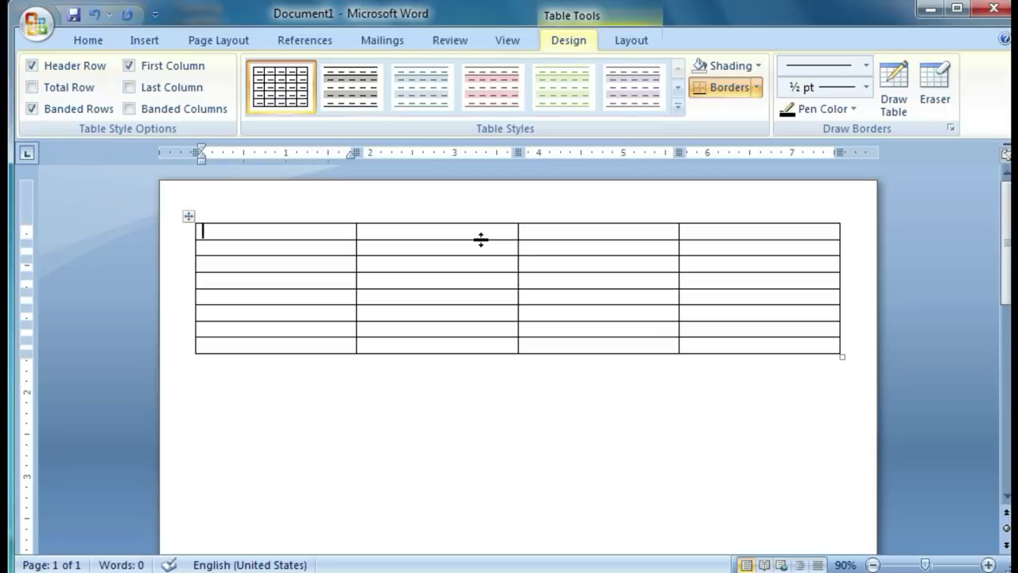
Enlarge the first row, erase its inner column borders into one cell, and centre it.
{"action": "left_click_drag", "start_coordinate": [481, 239], "coordinate": [490, 341]}
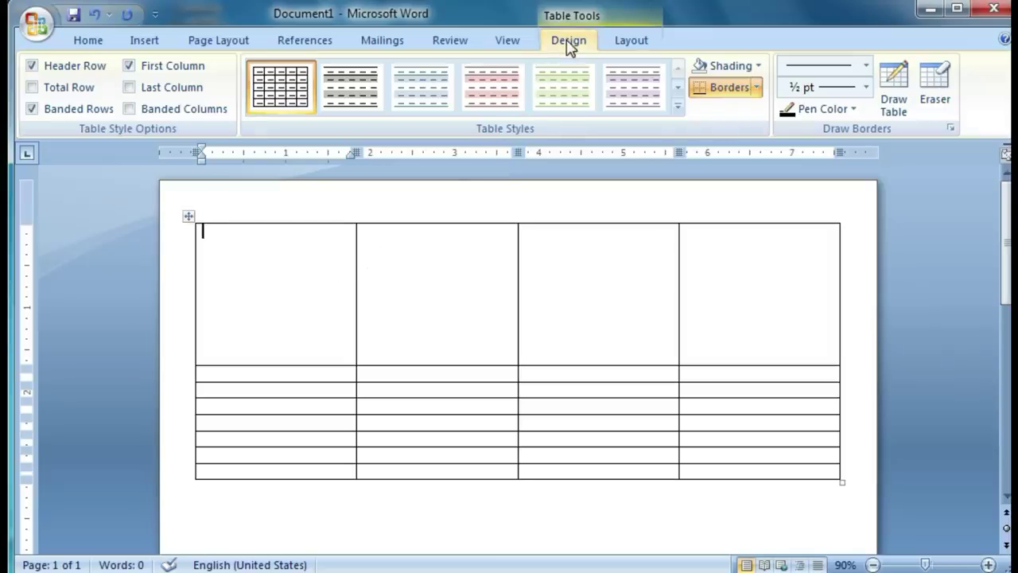
{"action": "left_click", "coordinate": [935, 88]}
{"action": "left_click_drag", "start_coordinate": [282, 261], "coordinate": [700, 281]}
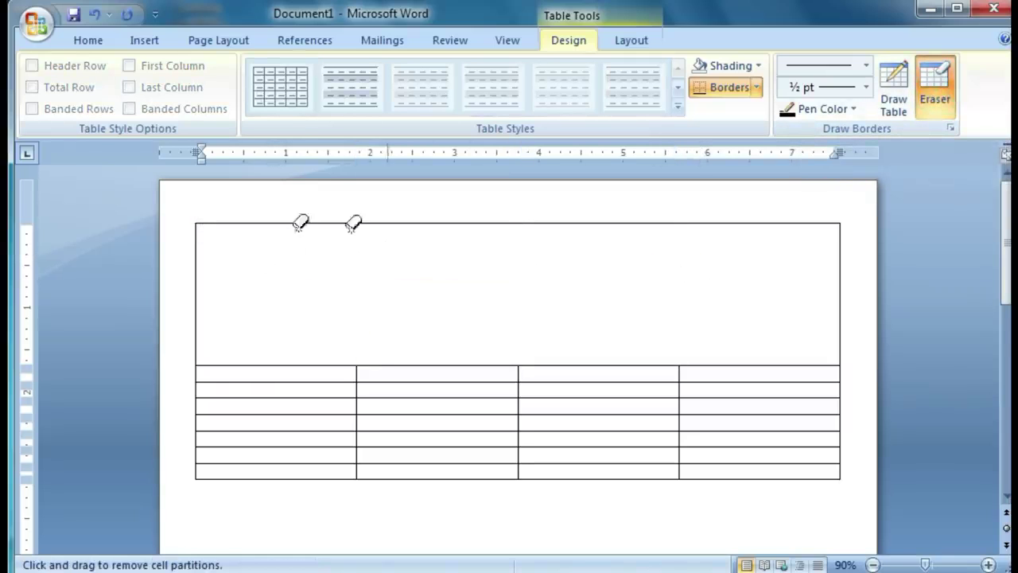
{"action": "left_click", "coordinate": [89, 40]}
{"action": "left_click", "coordinate": [395, 103]}
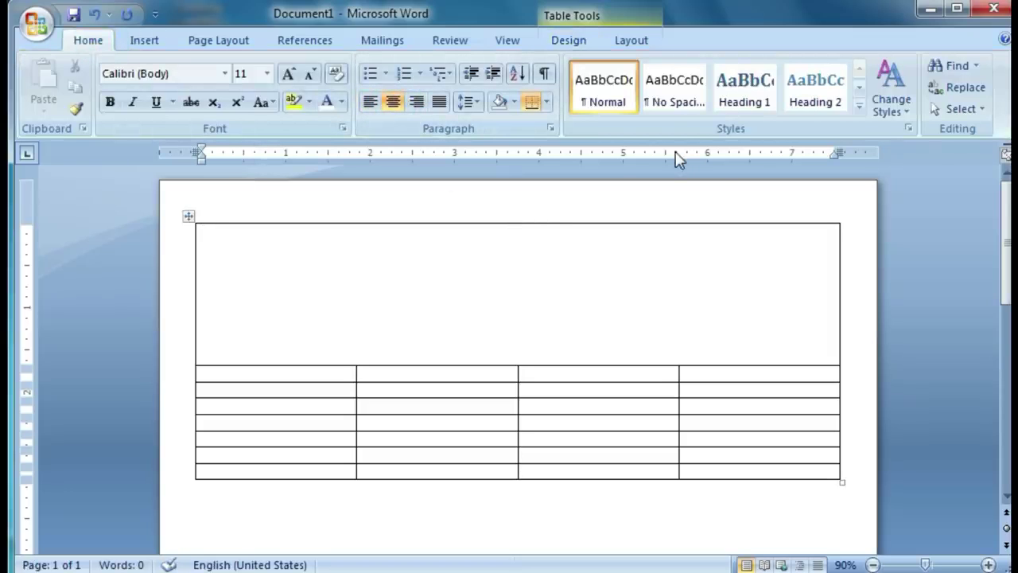
{"action": "type", "text": "TAX IN"}
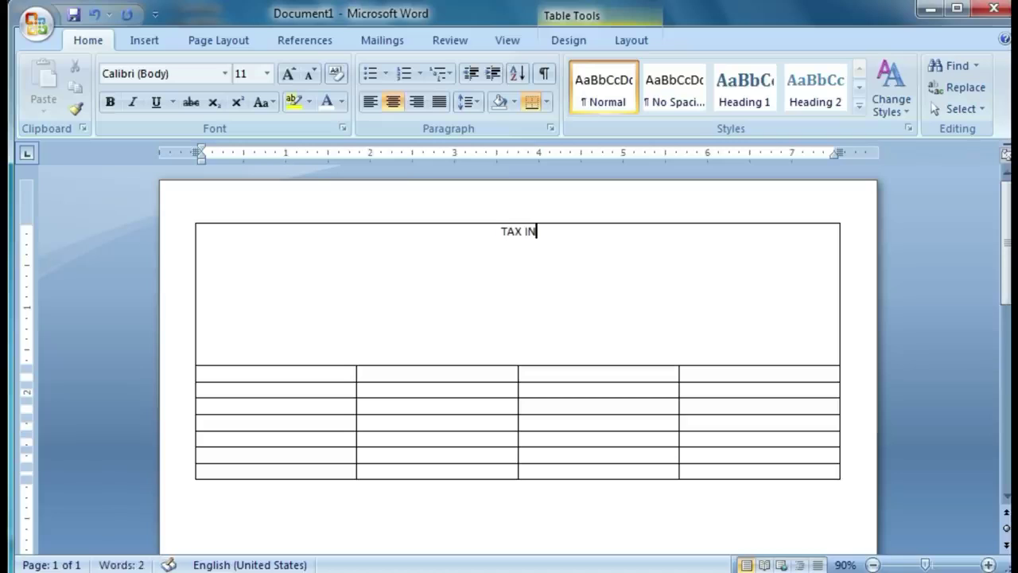
{"action": "type", "text": "VOICE"}
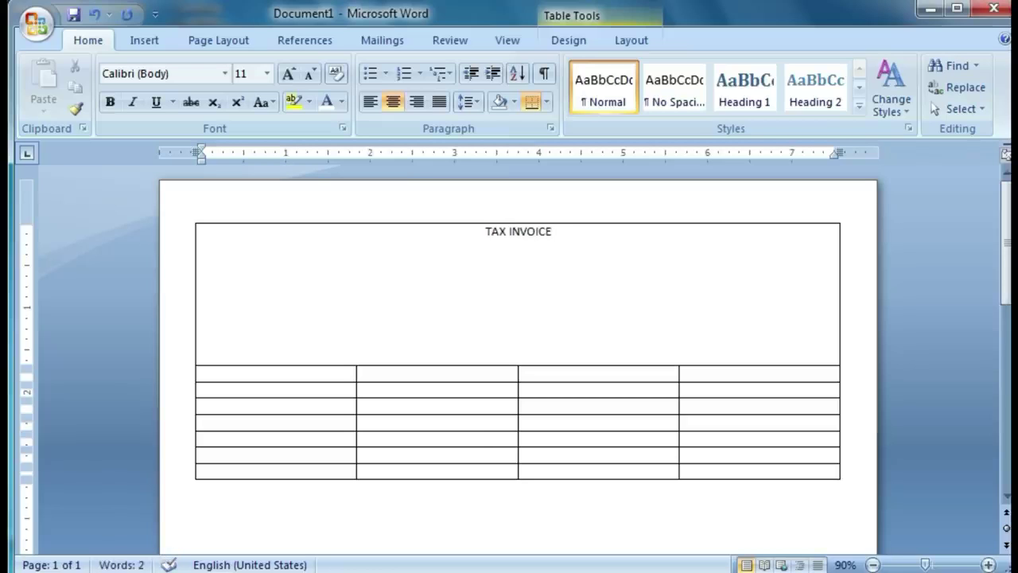
{"action": "key", "text": "Return"}
{"action": "type", "text": "MAHIMA MOBILE POINT"}
{"action": "key", "text": "Return"}
Tab the mobile number right on the title line and add the 'Deal in' line.
{"action": "left_click", "coordinate": [597, 231]}
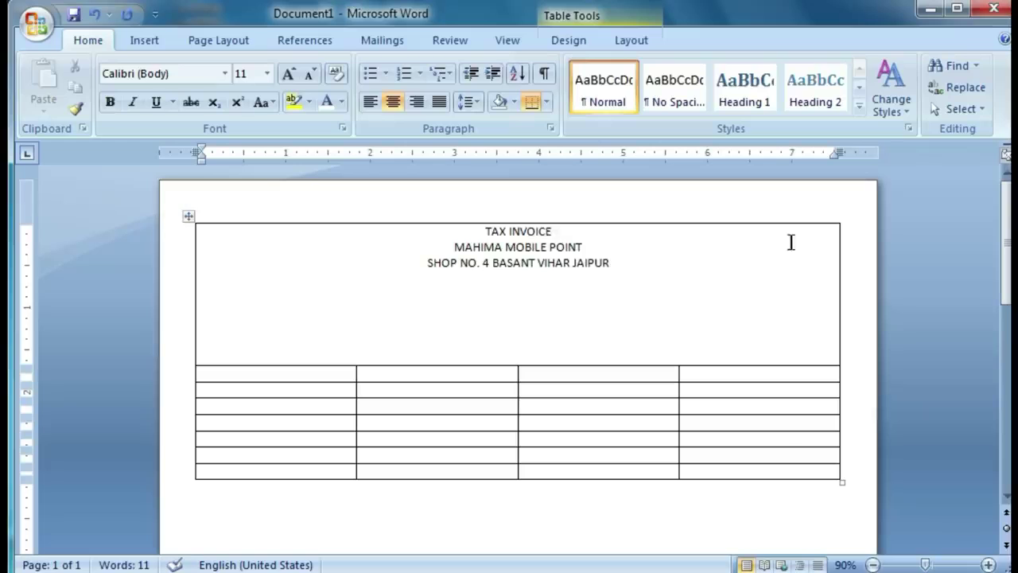
{"action": "key", "text": "Tab"}
{"action": "left_click", "coordinate": [613, 262]}
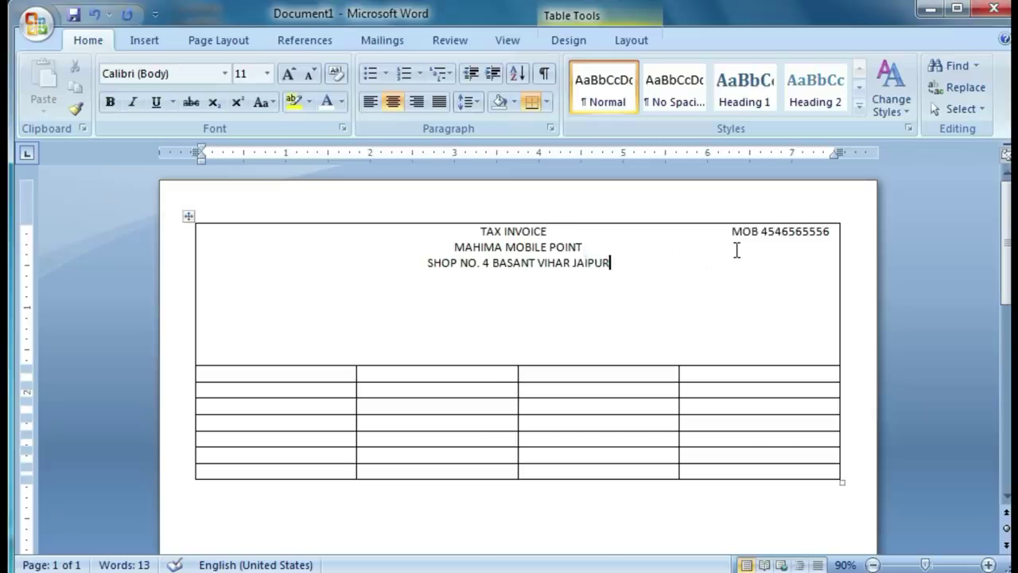
{"action": "key", "text": "Return"}
{"action": "type", "text": "Deal in; all type of mobile"}
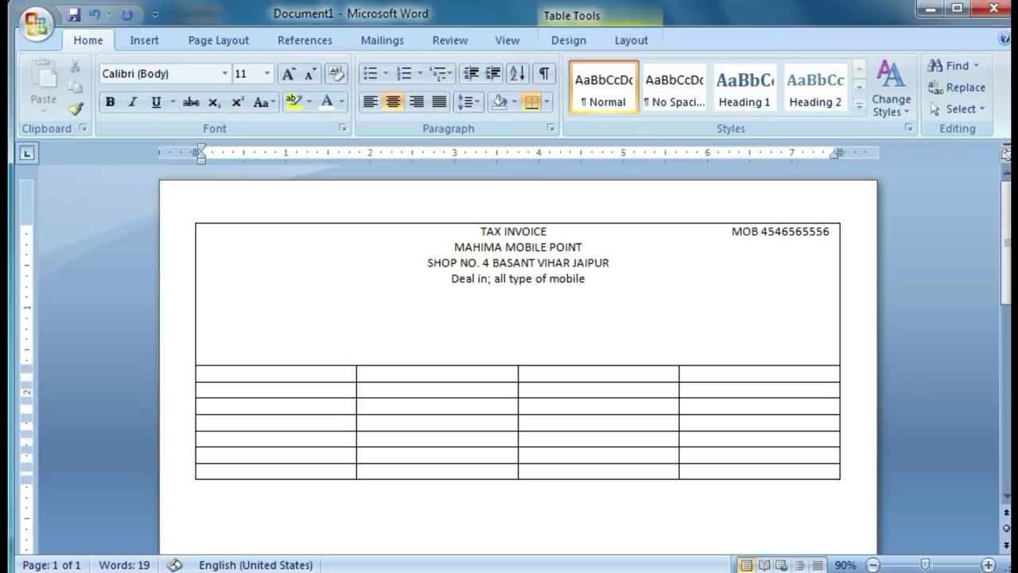
{"action": "type", "text": " sale, new and old mobile all type accesories"}
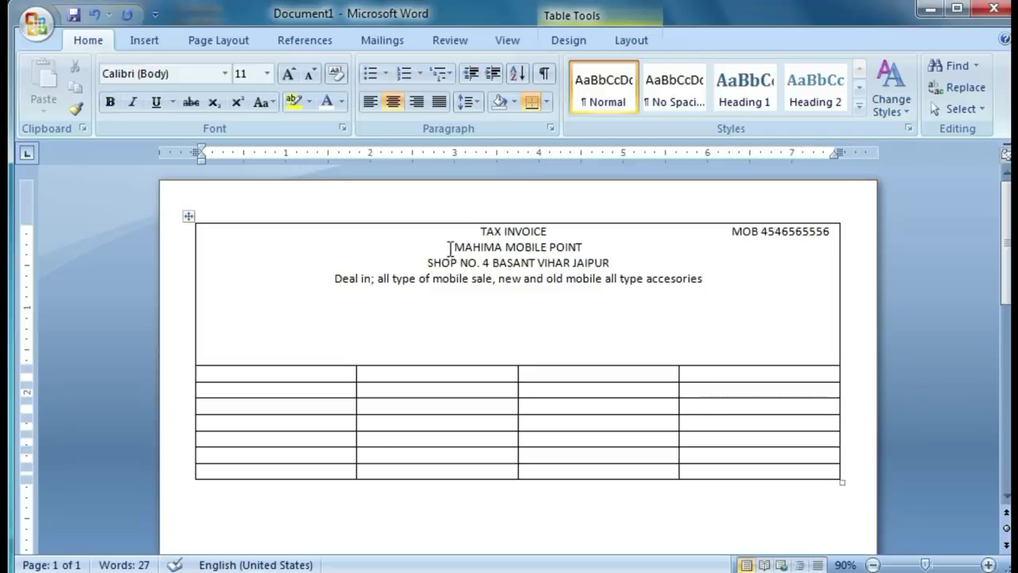
{"action": "left_click_drag", "start_coordinate": [450, 247], "coordinate": [566, 255]}
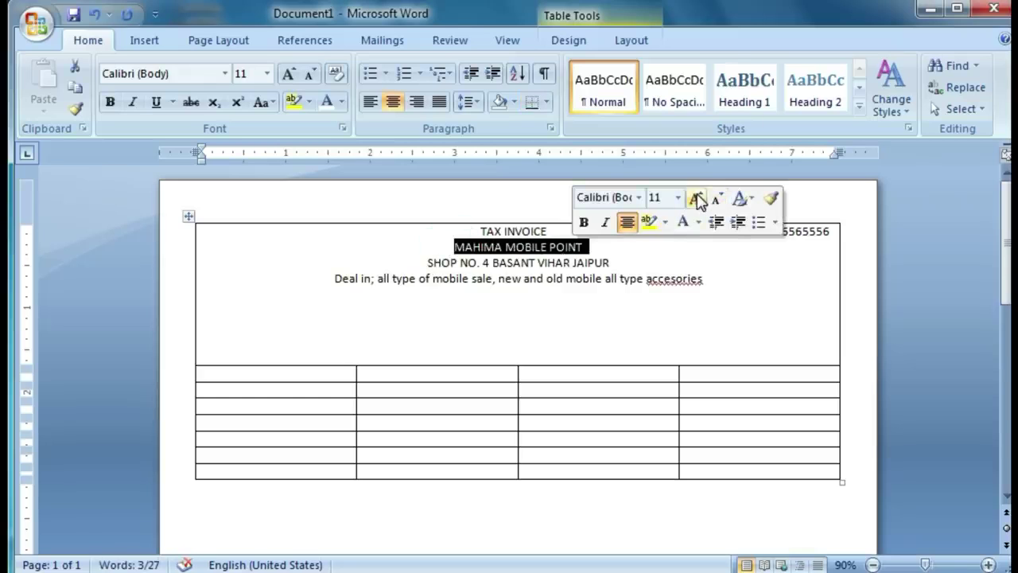
Make the shop name 28 pt in the Aharoni font.
{"action": "left_click", "coordinate": [697, 199]}
{"action": "left_click", "coordinate": [697, 199]}
{"action": "left_click", "coordinate": [698, 199]}
{"action": "left_click", "coordinate": [697, 199]}
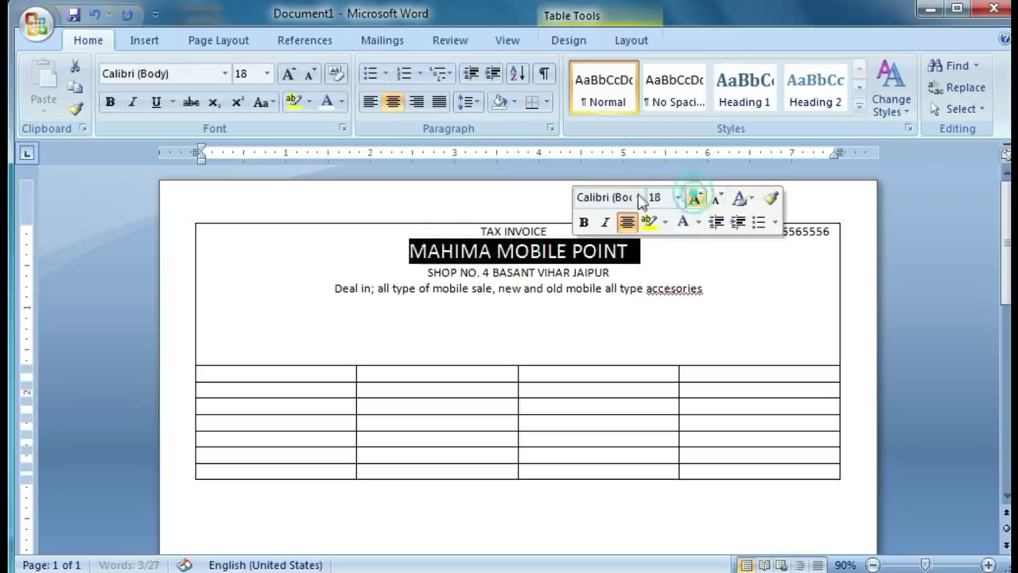
{"action": "left_click", "coordinate": [289, 77]}
{"action": "left_click", "coordinate": [290, 77]}
{"action": "left_click", "coordinate": [289, 77]}
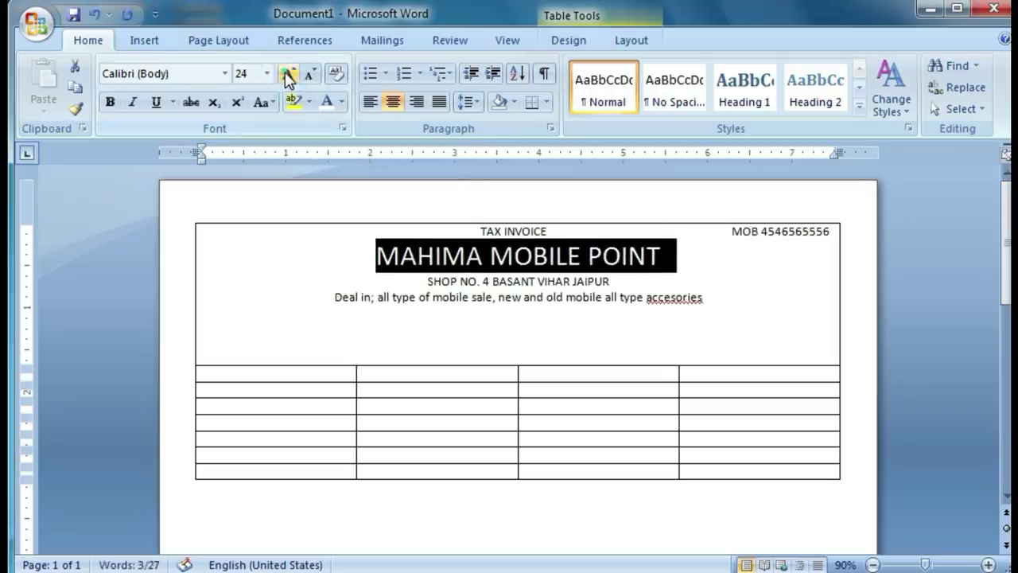
{"action": "left_click", "coordinate": [290, 77]}
{"action": "left_click", "coordinate": [288, 77]}
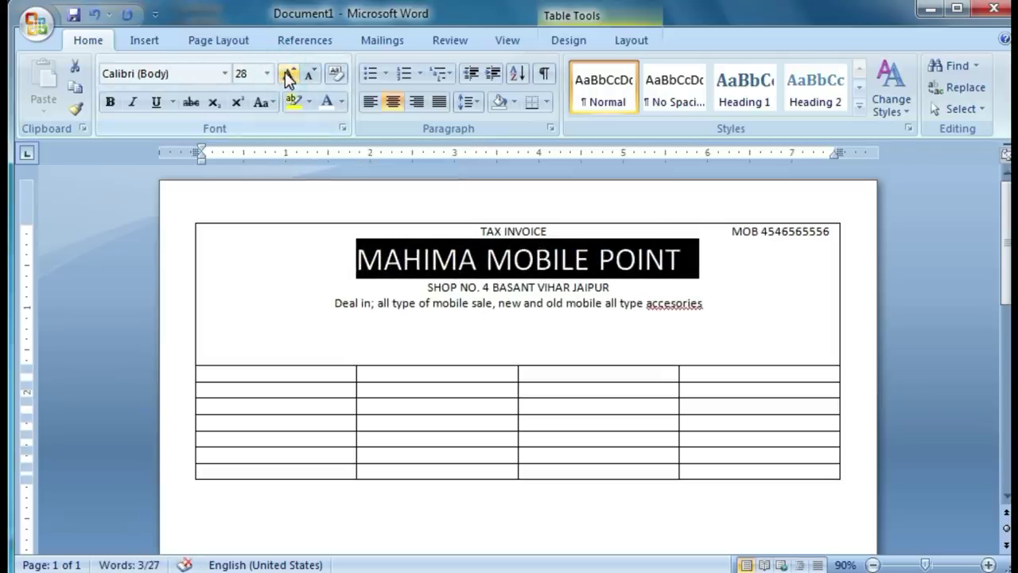
{"action": "left_click", "coordinate": [226, 73]}
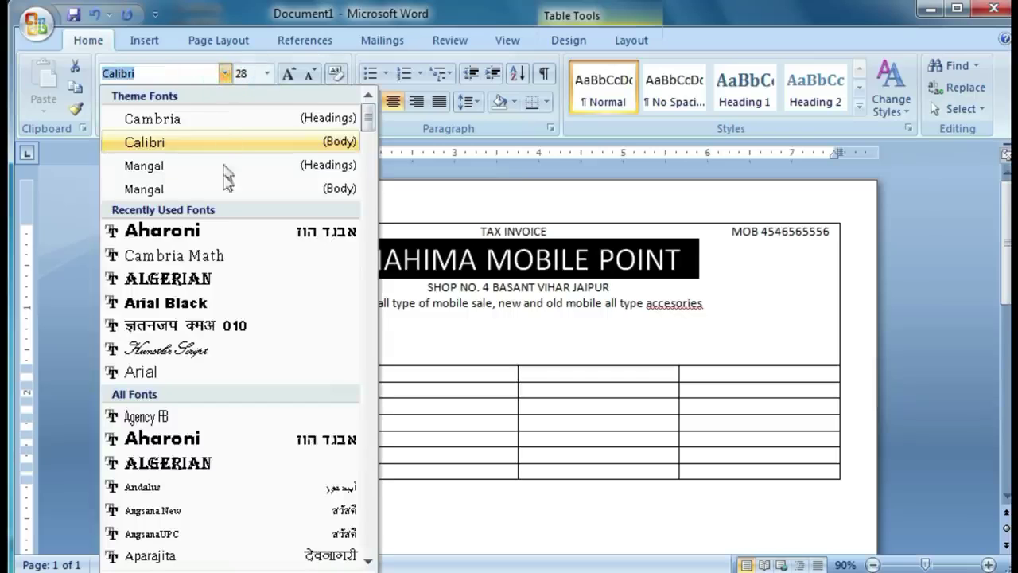
{"action": "left_click", "coordinate": [220, 232]}
Correct the misspelling 'accesories' to 'accessories'.
{"action": "left_click", "coordinate": [666, 297]}
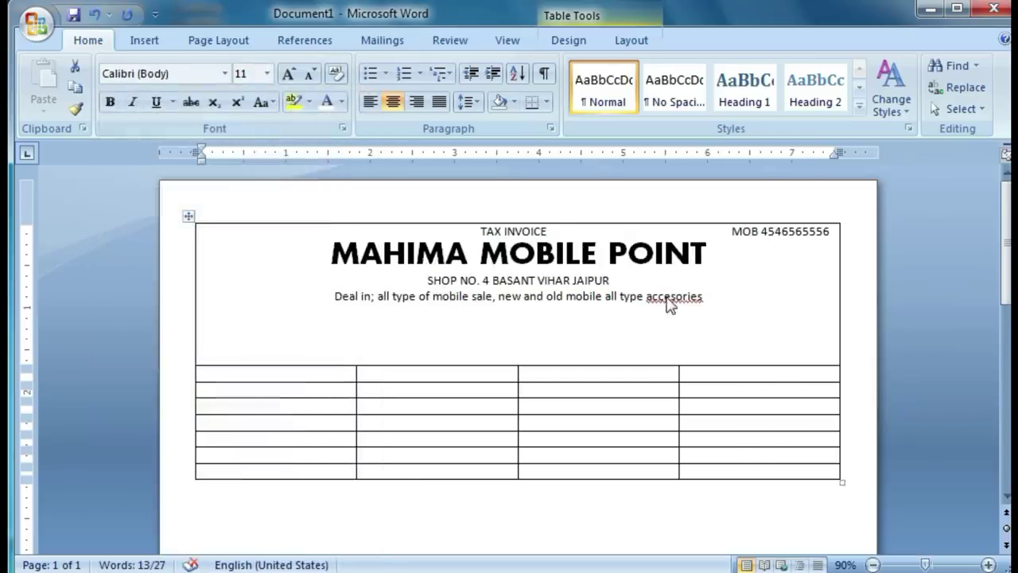
{"action": "right_click", "coordinate": [702, 300]}
{"action": "left_click", "coordinate": [733, 316]}
Set the address and 'Deal in' lines to 12 pt bold.
{"action": "left_click_drag", "start_coordinate": [706, 296], "coordinate": [427, 280]}
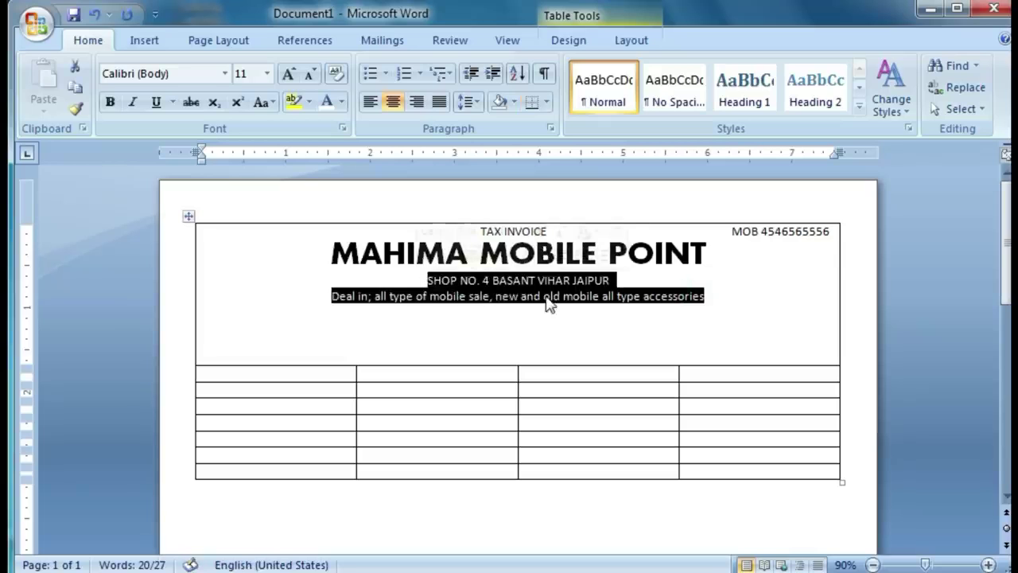
{"action": "left_click", "coordinate": [290, 74]}
{"action": "left_click", "coordinate": [290, 75]}
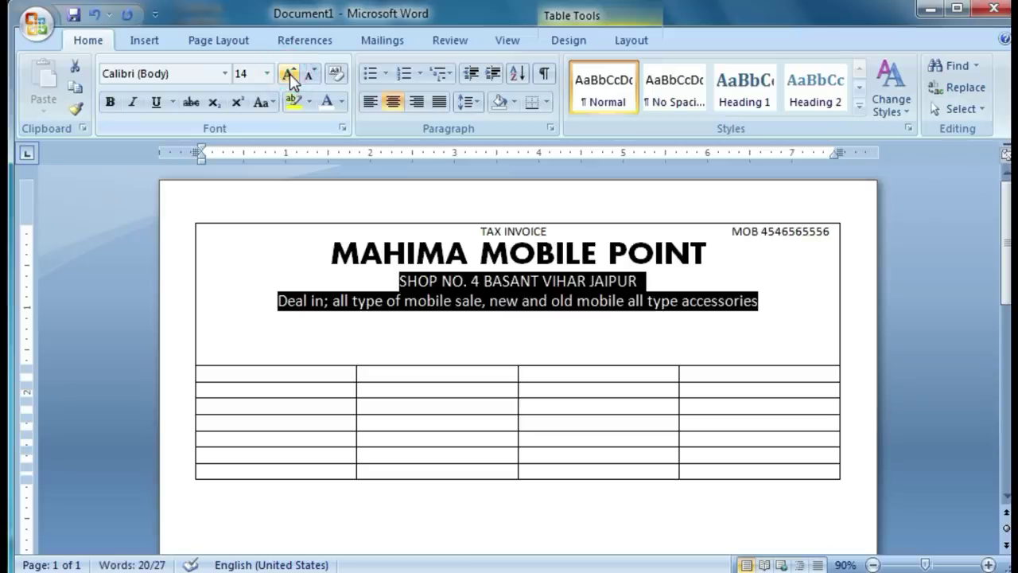
{"action": "left_click", "coordinate": [309, 74]}
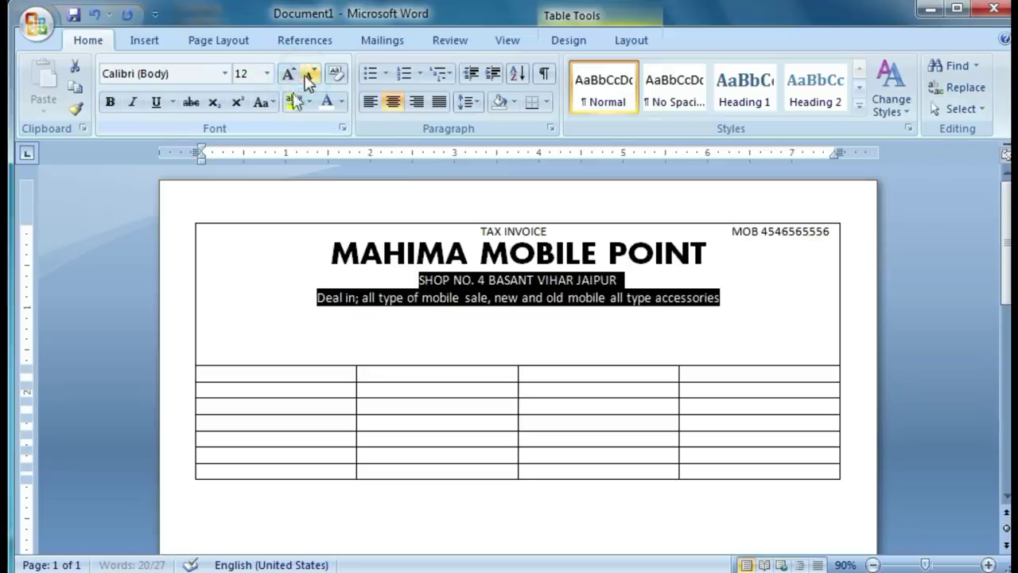
{"action": "left_click", "coordinate": [113, 101]}
{"action": "left_click", "coordinate": [579, 308]}
{"action": "left_click", "coordinate": [791, 298]}
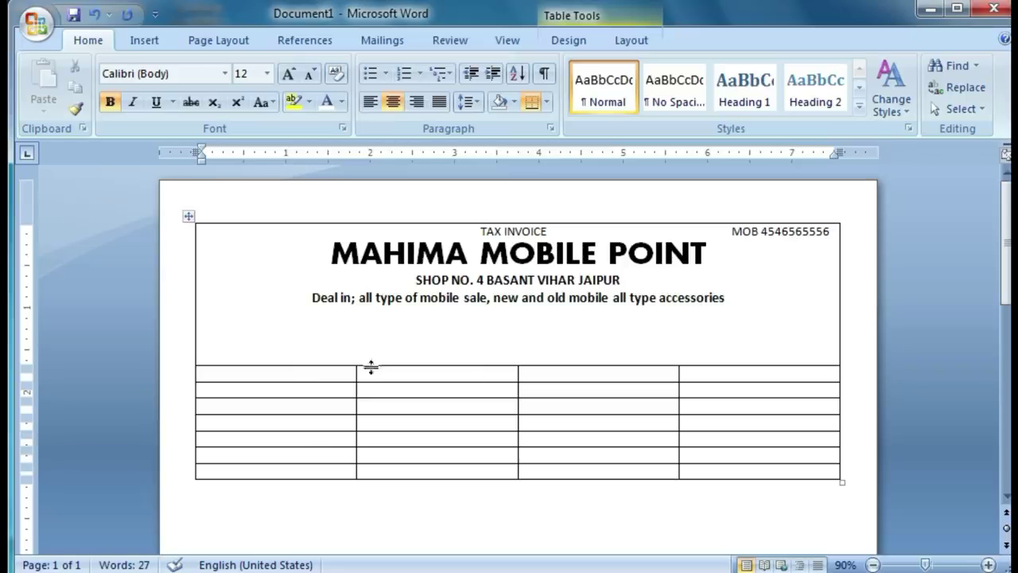
Draw an oval shape in the header just above the table.
{"action": "left_click", "coordinate": [153, 41]}
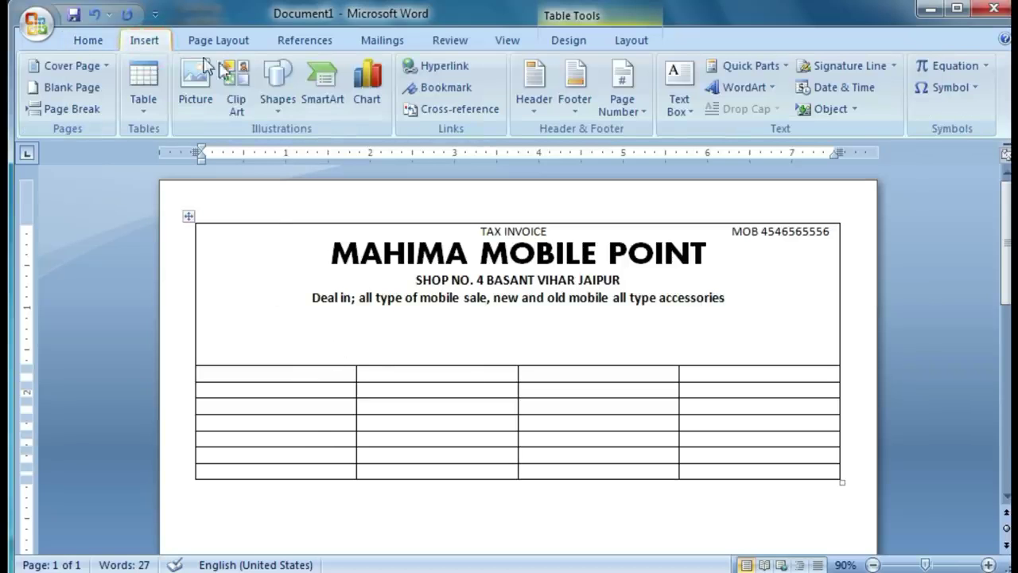
{"action": "left_click", "coordinate": [280, 108]}
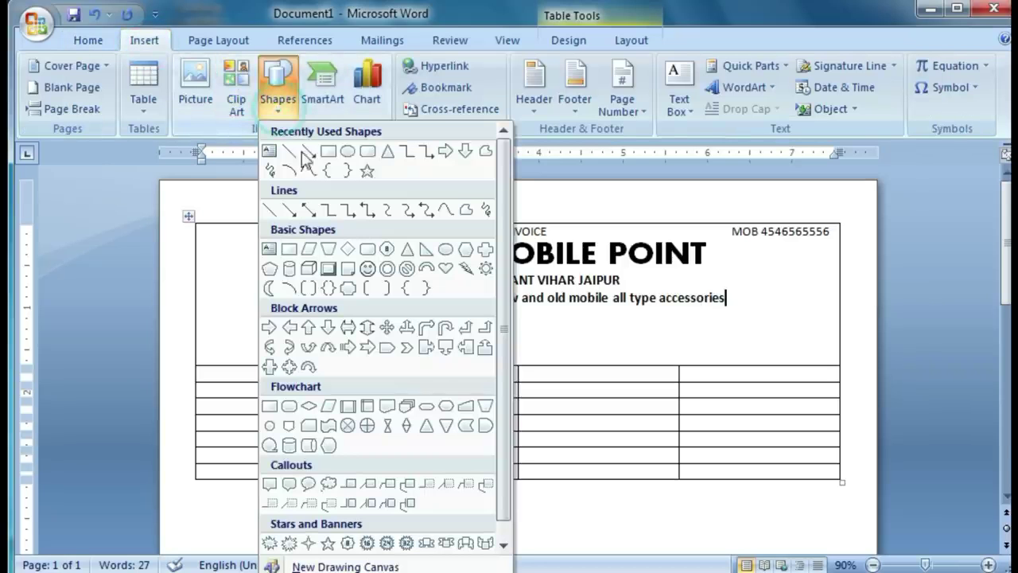
{"action": "left_click", "coordinate": [366, 151]}
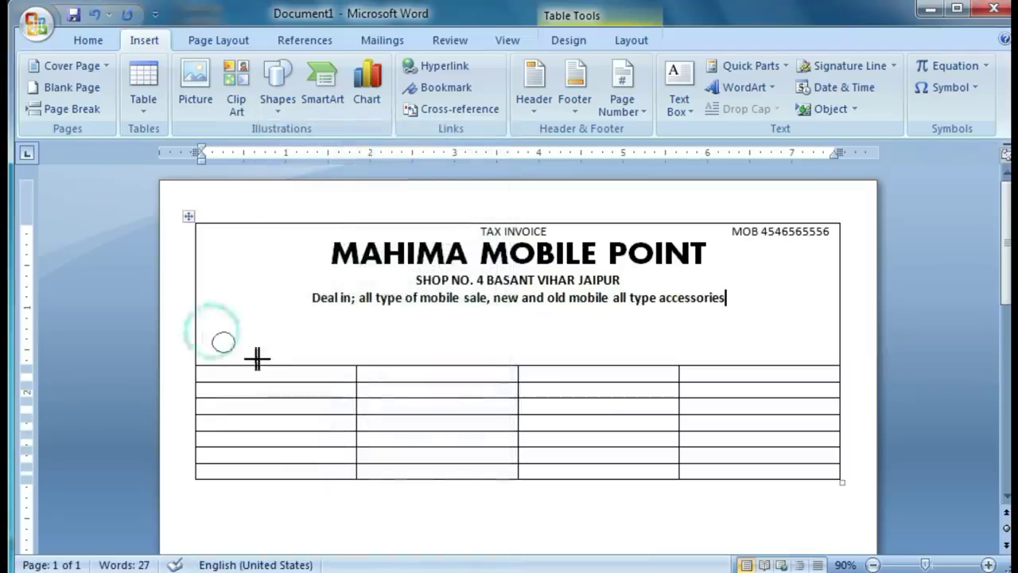
{"action": "mouse_move", "coordinate": [257, 358]}
{"action": "left_mouse_down"}
{"action": "mouse_move", "coordinate": [278, 358]}
{"action": "mouse_move", "coordinate": [295, 326]}
{"action": "left_mouse_up"}
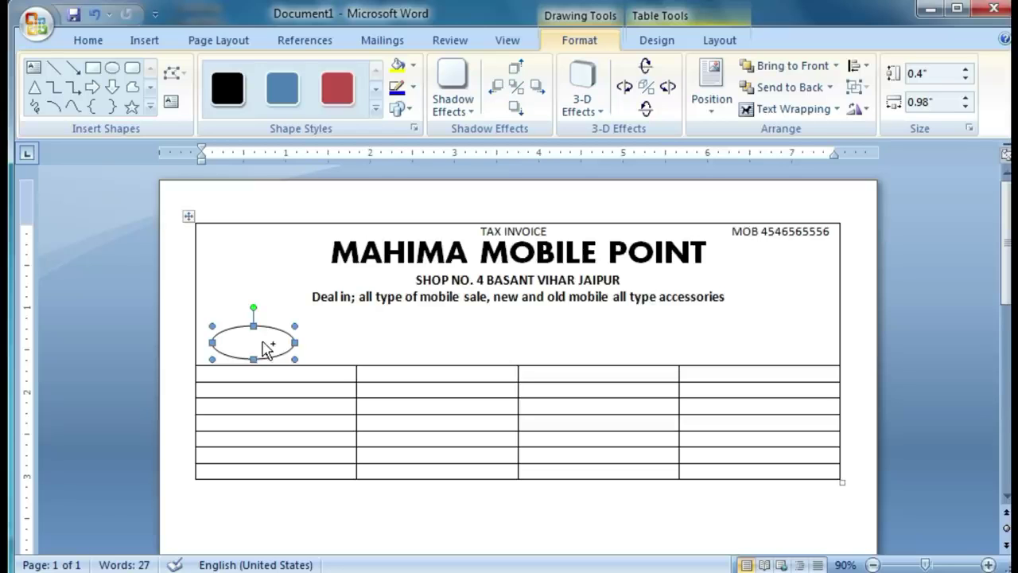
Duplicate the oval to form a row of five identical ovals.
{"action": "left_click_drag", "start_coordinate": [268, 348], "coordinate": [470, 348], "text": "ctrl"}
{"action": "left_click_drag", "start_coordinate": [470, 348], "coordinate": [570, 348], "text": "ctrl"}
{"action": "left_click_drag", "start_coordinate": [569, 348], "coordinate": [653, 344], "text": "ctrl"}
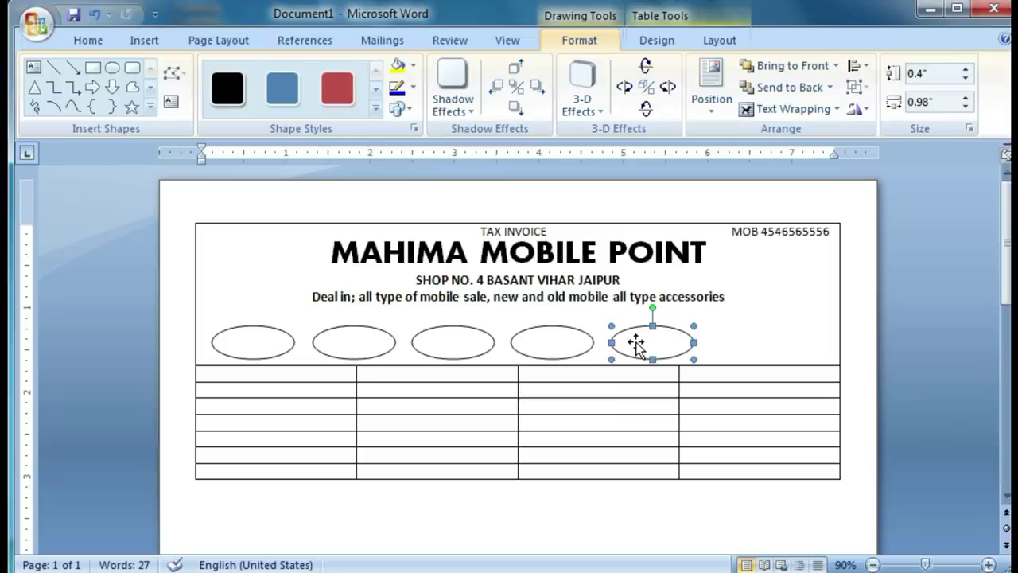
{"action": "left_click", "coordinate": [256, 343]}
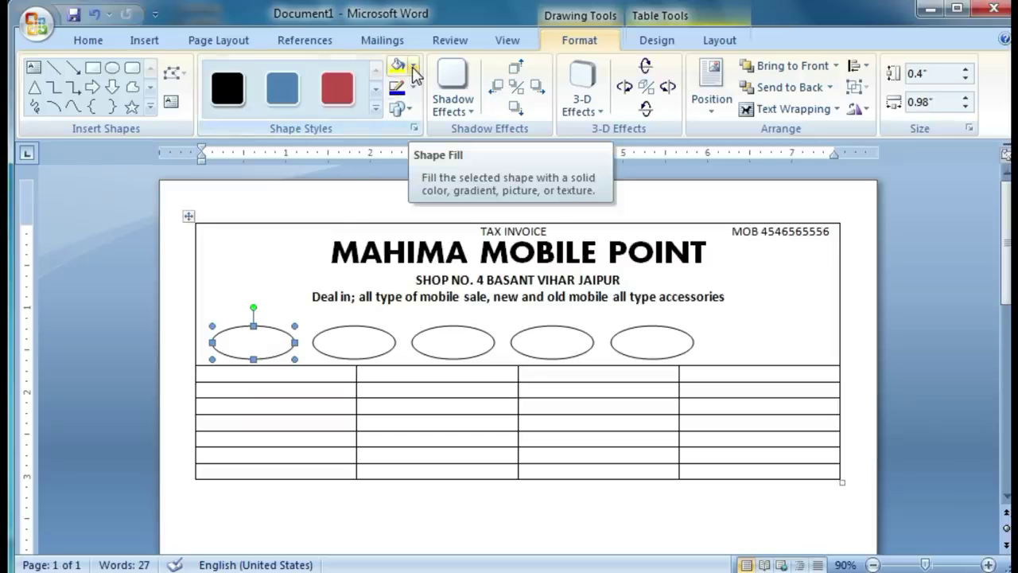
Fill the first oval with the Samsung logo from the Software icon folder.
{"action": "left_click", "coordinate": [413, 66]}
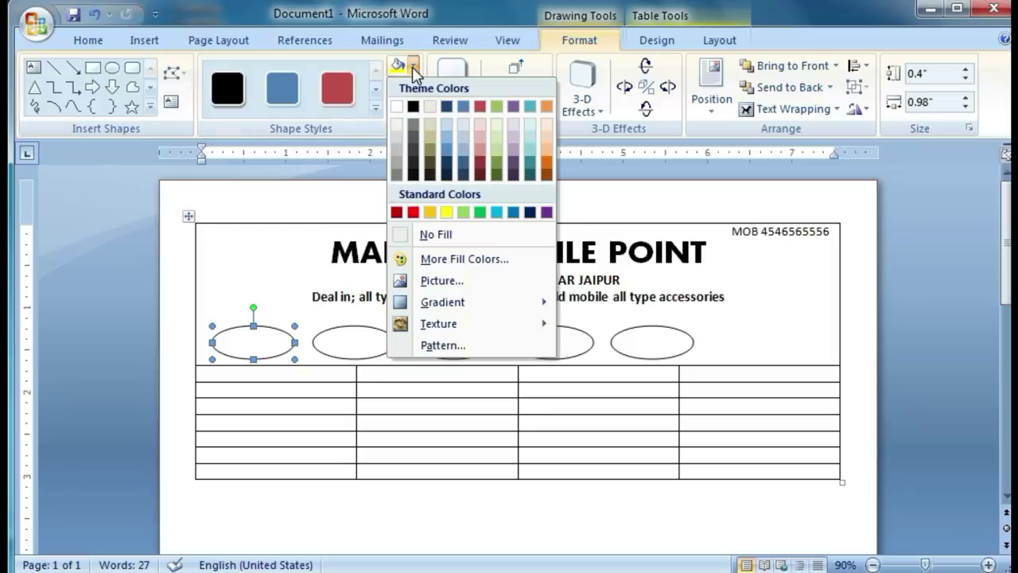
{"action": "left_click", "coordinate": [441, 283]}
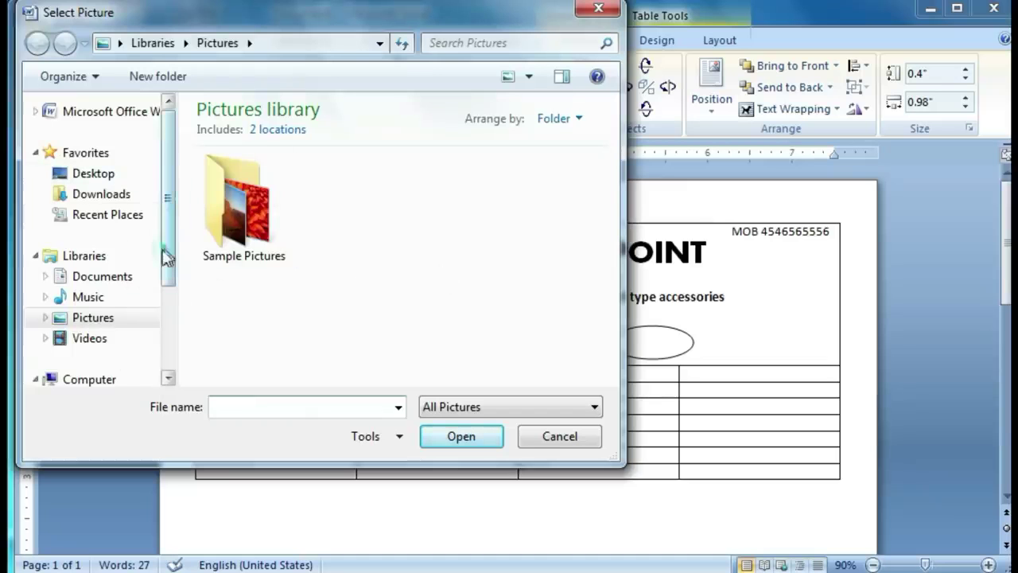
{"action": "left_click_drag", "start_coordinate": [165, 252], "coordinate": [164, 314]}
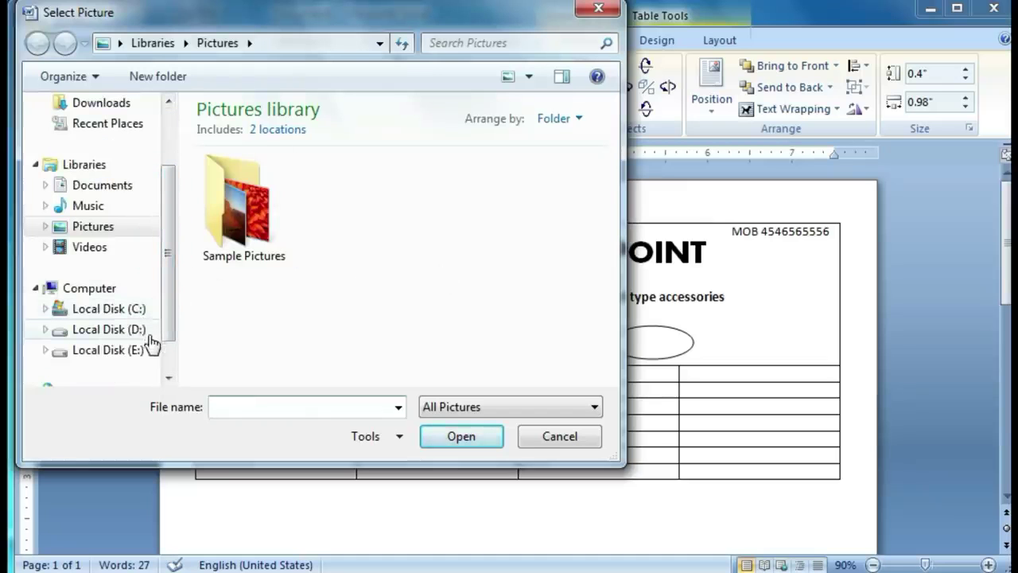
{"action": "left_click", "coordinate": [131, 329]}
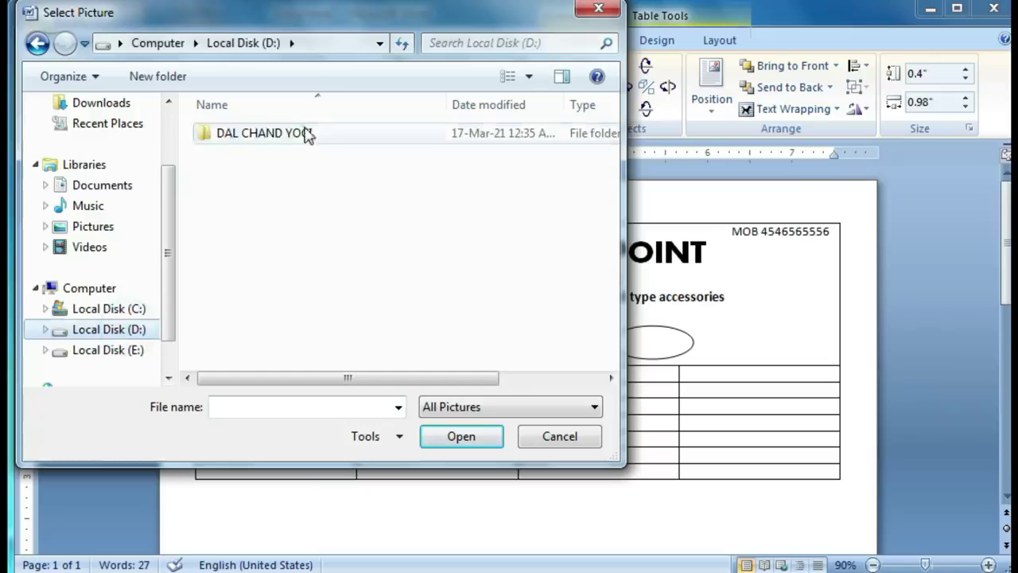
{"action": "double_click", "coordinate": [307, 136]}
{"action": "left_click", "coordinate": [261, 217]}
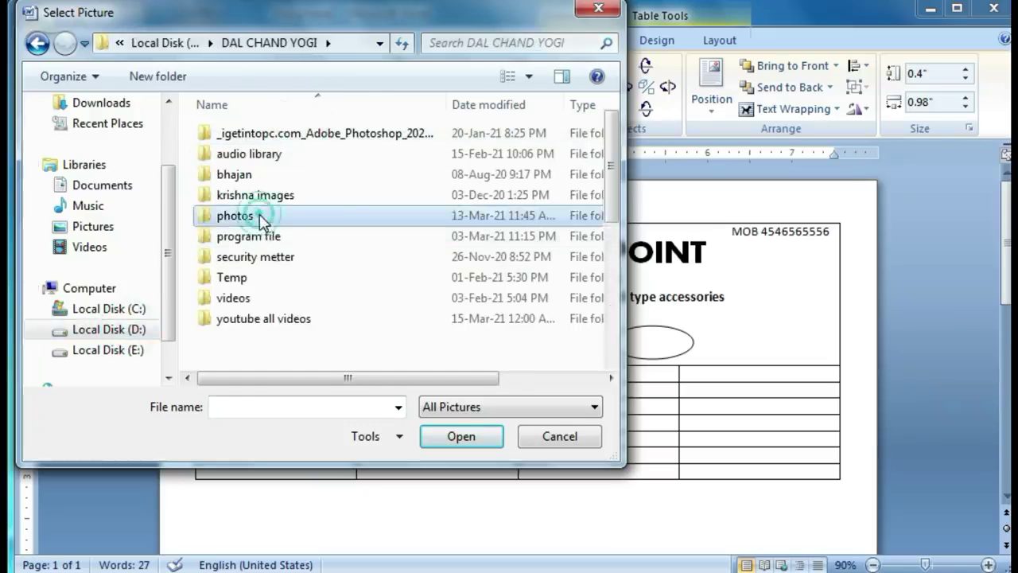
{"action": "double_click", "coordinate": [261, 216]}
{"action": "scroll", "coordinate": [382, 238], "scroll_direction": "down", "scroll_amount": 1}
{"action": "left_click", "coordinate": [368, 147]}
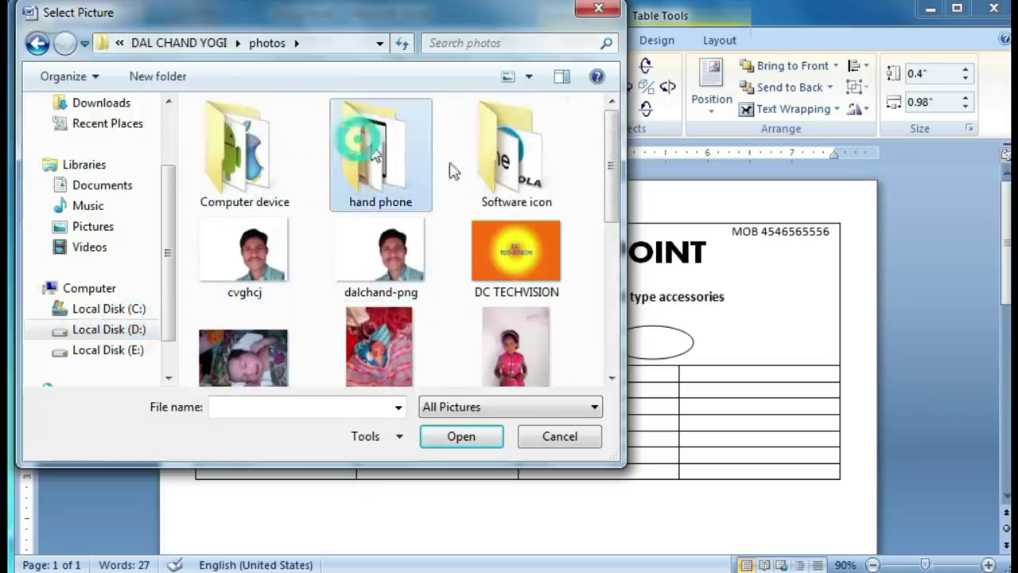
{"action": "double_click", "coordinate": [383, 175]}
{"action": "left_click", "coordinate": [38, 43]}
{"action": "left_click", "coordinate": [554, 167]}
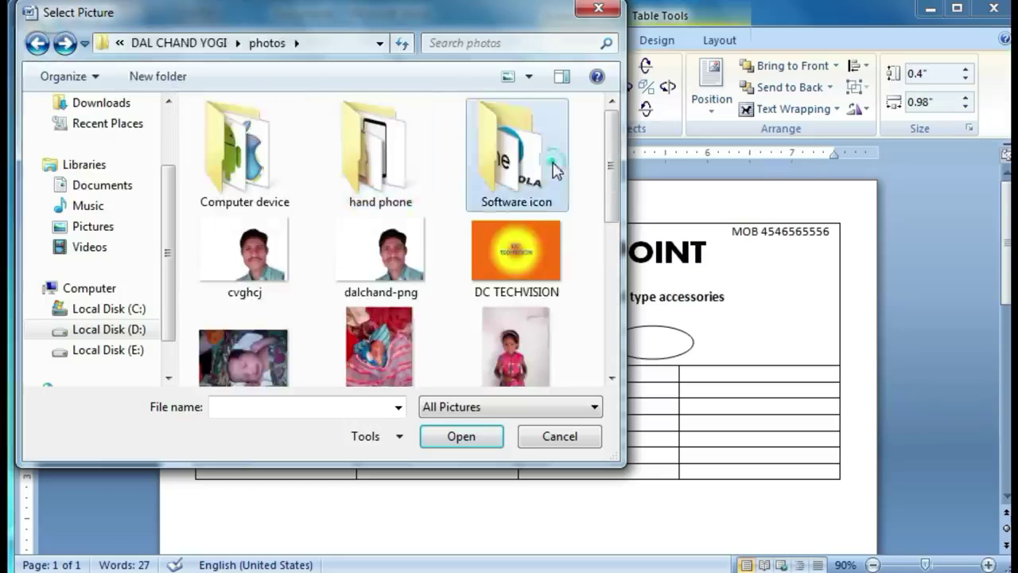
{"action": "double_click", "coordinate": [555, 167]}
{"action": "scroll", "coordinate": [450, 273], "scroll_direction": "down", "scroll_amount": 3}
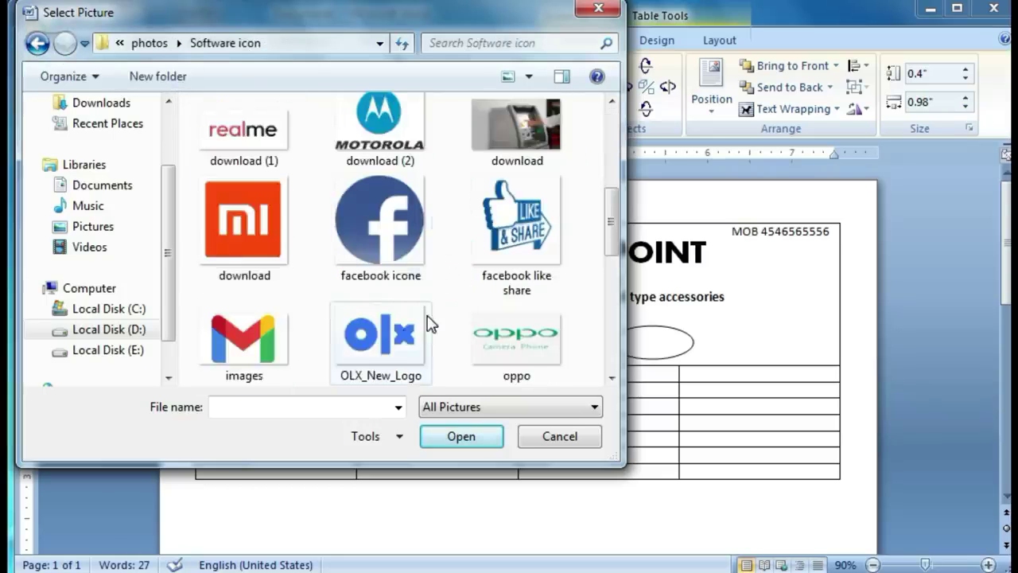
{"action": "scroll", "coordinate": [428, 322], "scroll_direction": "down", "scroll_amount": 3}
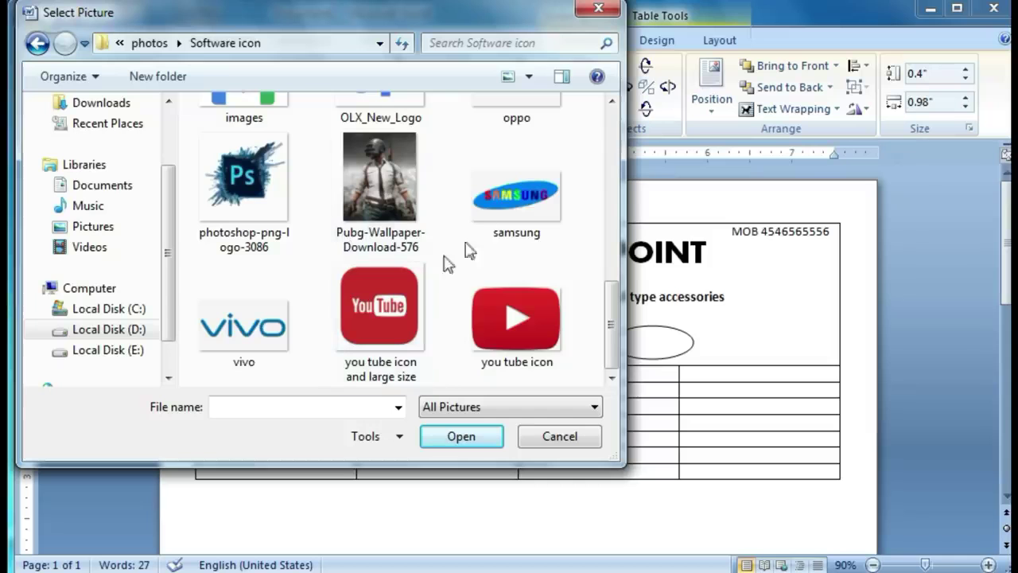
{"action": "left_click", "coordinate": [494, 199]}
{"action": "left_click", "coordinate": [477, 438]}
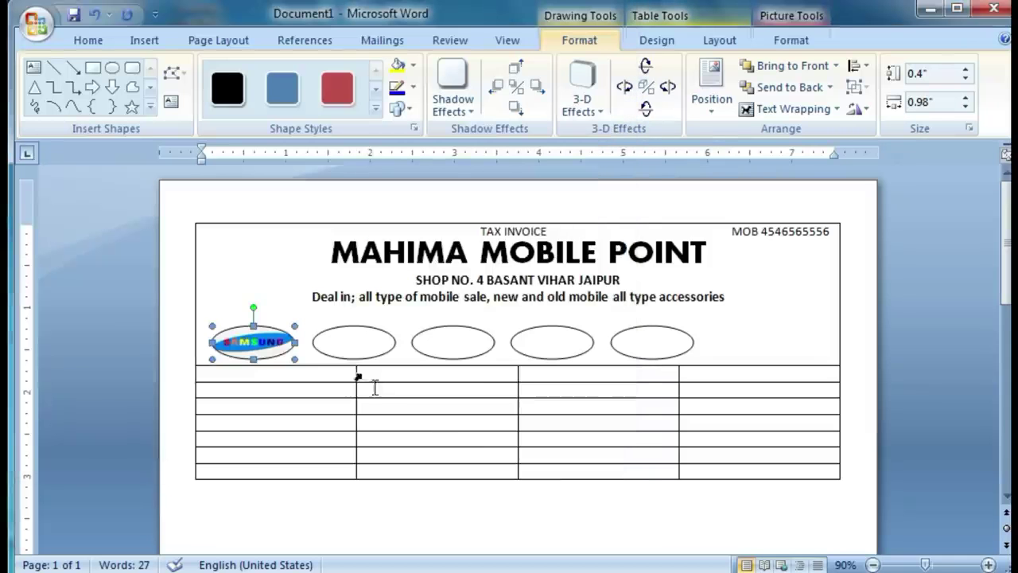
Fill the second oval with the Oppo logo picture.
{"action": "left_click", "coordinate": [345, 343]}
{"action": "left_click", "coordinate": [412, 65]}
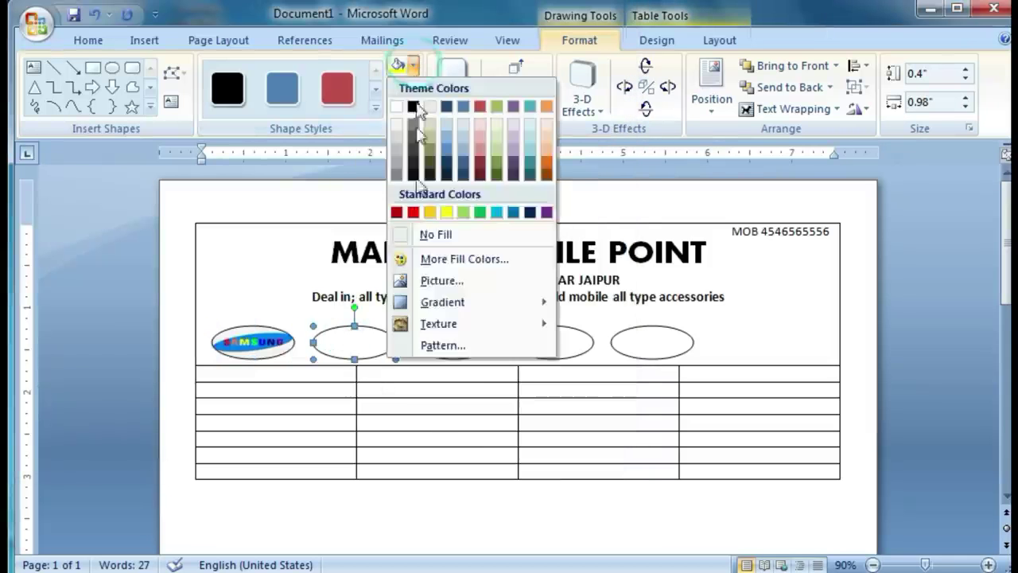
{"action": "left_click", "coordinate": [442, 280]}
{"action": "scroll", "coordinate": [342, 254], "scroll_direction": "down", "scroll_amount": 3}
{"action": "double_click", "coordinate": [516, 329]}
Fill the third oval with the Vivo logo picture.
{"action": "left_click", "coordinate": [412, 66]}
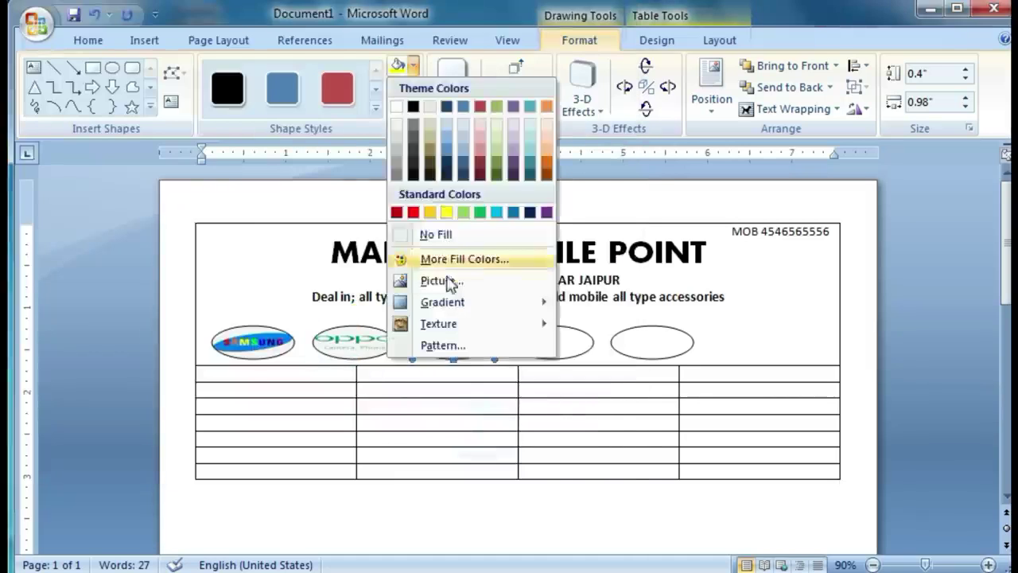
{"action": "left_click", "coordinate": [443, 280]}
{"action": "scroll", "coordinate": [422, 255], "scroll_direction": "down", "scroll_amount": 5}
{"action": "scroll", "coordinate": [421, 254], "scroll_direction": "down", "scroll_amount": 2}
{"action": "left_click", "coordinate": [244, 323]}
{"action": "left_click", "coordinate": [462, 434]}
Fill the fourth oval with the realme logo picture.
{"action": "left_click", "coordinate": [552, 343]}
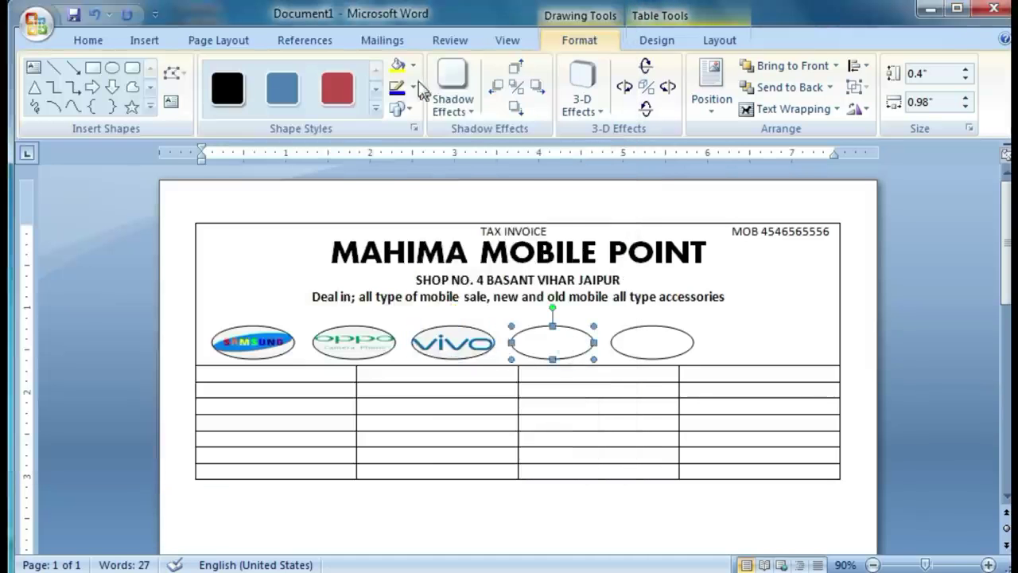
{"action": "left_click", "coordinate": [413, 65]}
{"action": "left_click", "coordinate": [442, 280]}
{"action": "scroll", "coordinate": [457, 294], "scroll_direction": "down", "scroll_amount": 2}
{"action": "scroll", "coordinate": [265, 149], "scroll_direction": "up", "scroll_amount": 4}
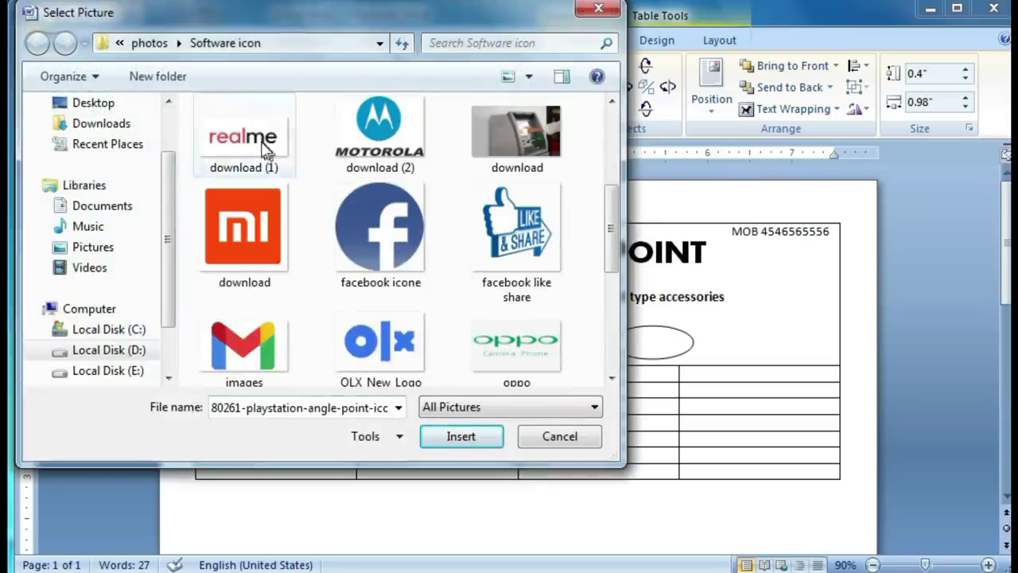
{"action": "left_click", "coordinate": [265, 150]}
{"action": "left_click", "coordinate": [461, 436]}
Delete the empty fifth oval.
{"action": "left_click", "coordinate": [413, 65]}
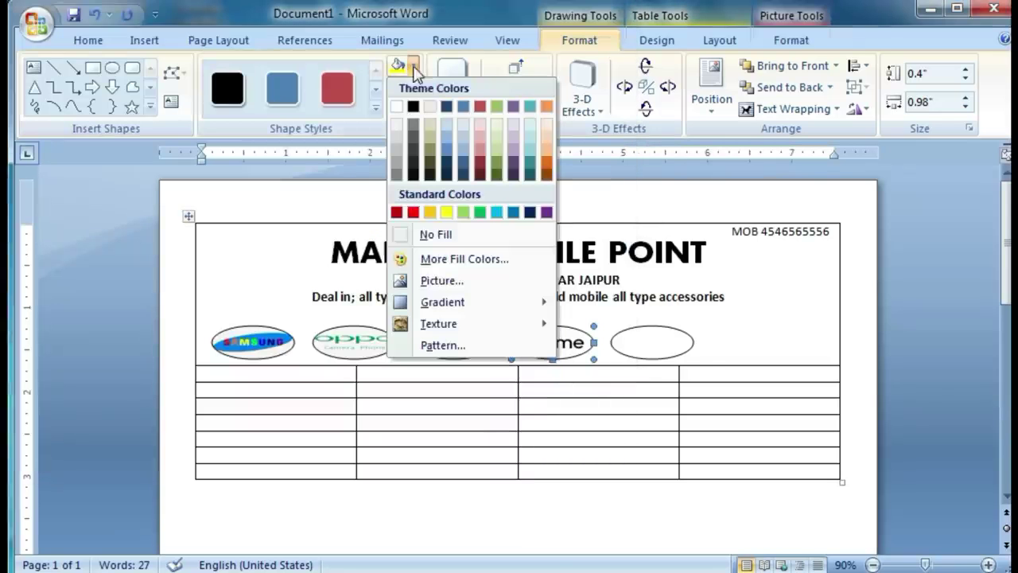
{"action": "left_click", "coordinate": [668, 352]}
{"action": "left_click", "coordinate": [668, 352]}
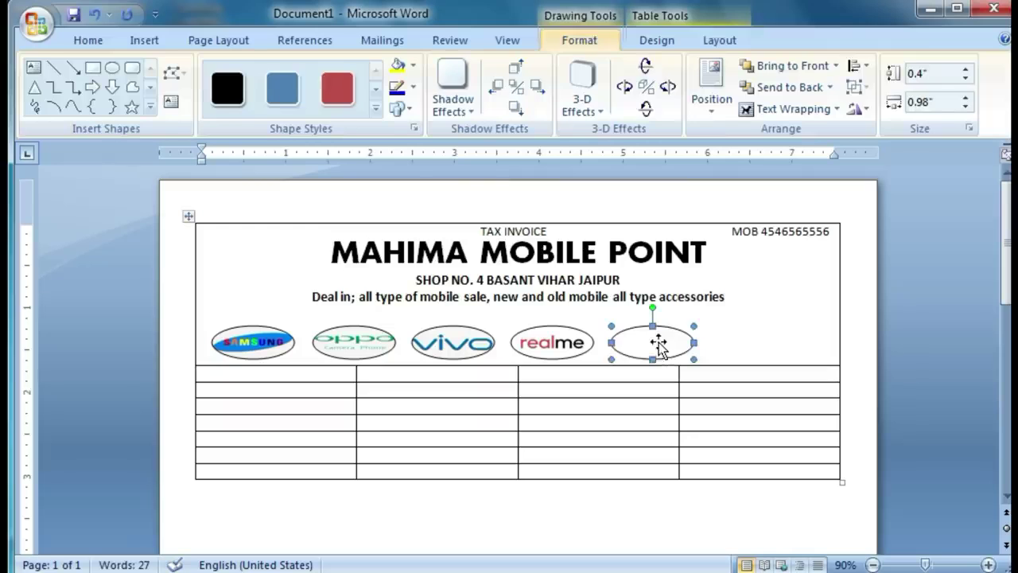
{"action": "key", "text": "Delete"}
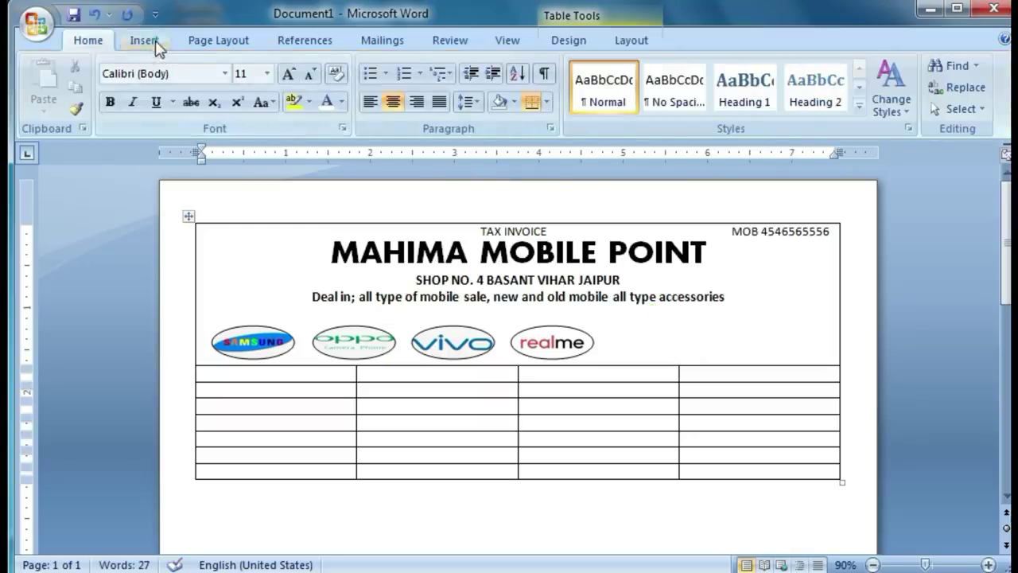
Draw a rectangle to the right of the realme logo.
{"action": "left_click", "coordinate": [150, 41]}
{"action": "left_click", "coordinate": [286, 112]}
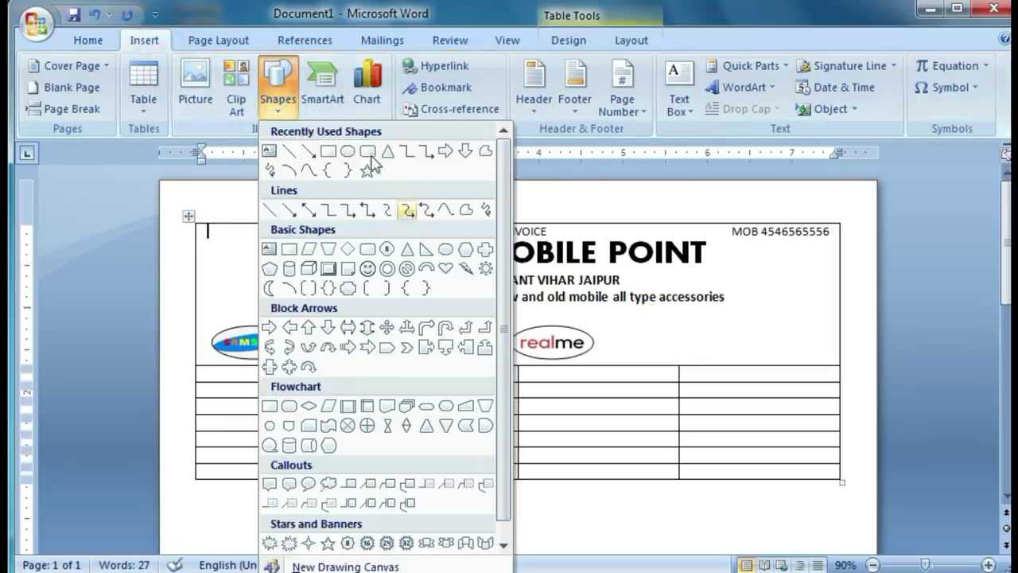
{"action": "left_click", "coordinate": [338, 151]}
{"action": "left_click_drag", "start_coordinate": [612, 326], "coordinate": [700, 356]}
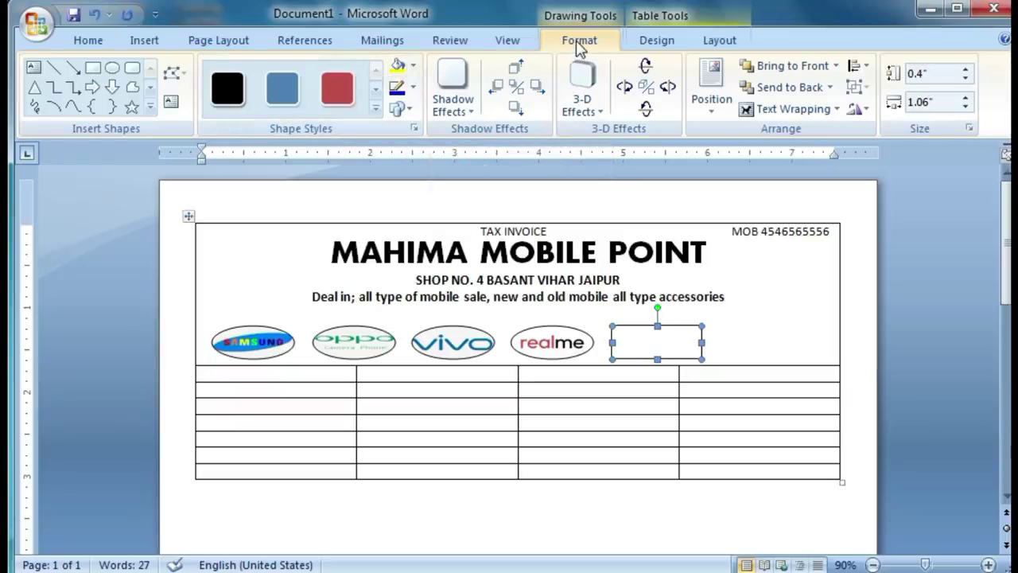
Fill the rectangle with the Motorola logo image, download (2).
{"action": "left_click", "coordinate": [414, 70]}
{"action": "left_click", "coordinate": [448, 283]}
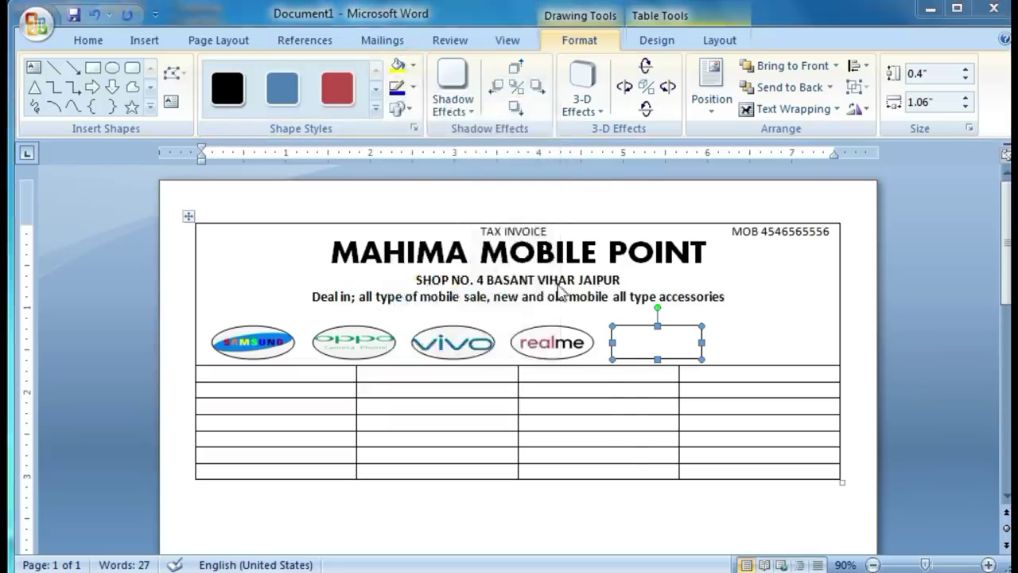
{"action": "scroll", "coordinate": [349, 239], "scroll_direction": "down", "scroll_amount": 5}
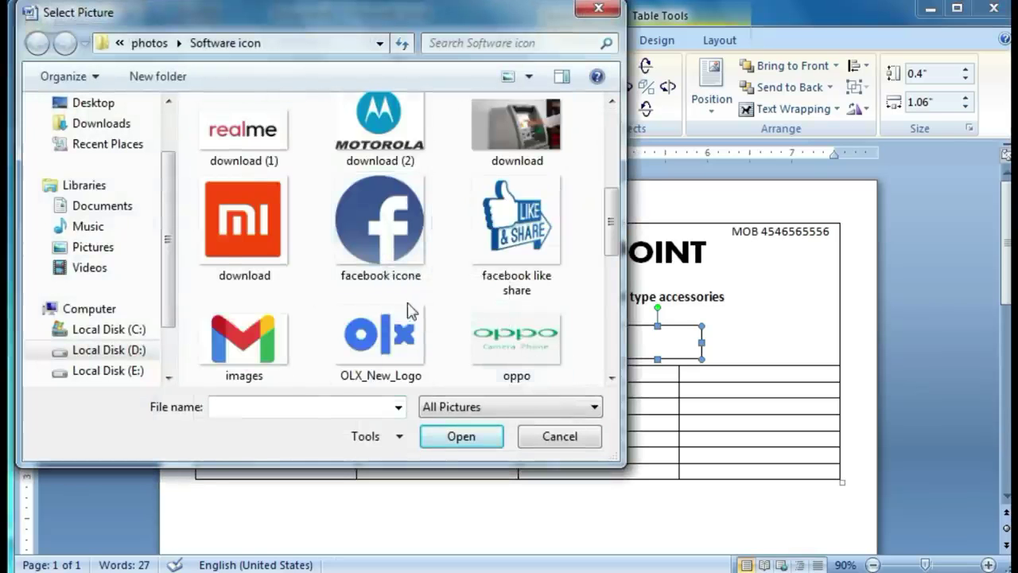
{"action": "scroll", "coordinate": [407, 287], "scroll_direction": "up", "scroll_amount": 3}
{"action": "left_click", "coordinate": [380, 291]}
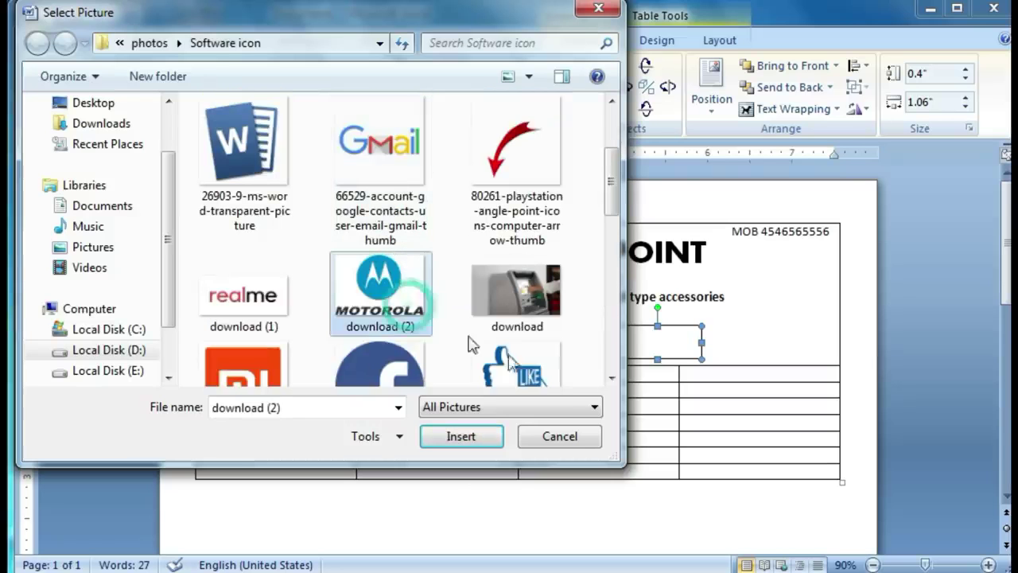
{"action": "left_click", "coordinate": [470, 439]}
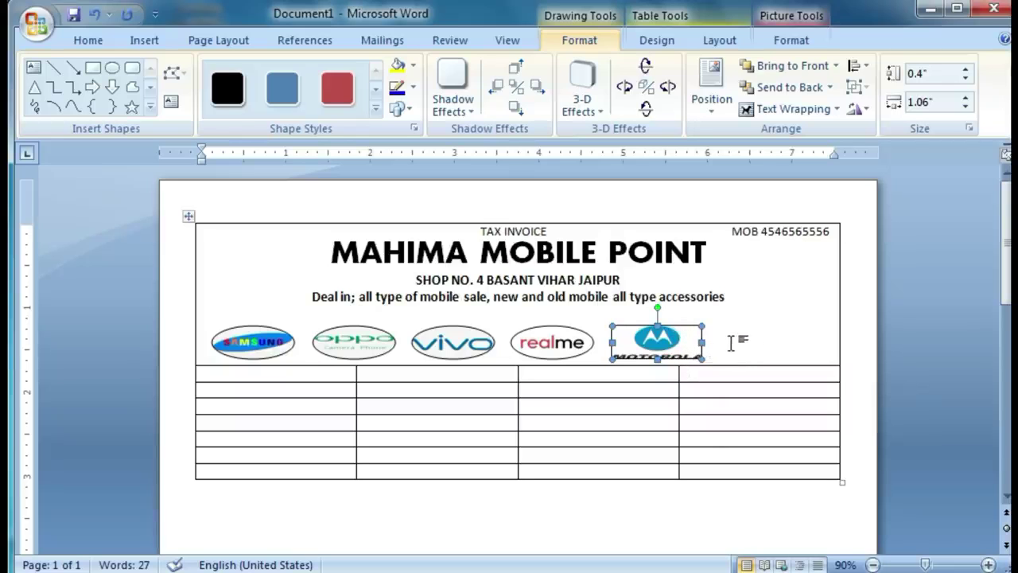
{"action": "left_click", "coordinate": [728, 342]}
{"action": "left_click", "coordinate": [658, 337]}
{"action": "left_click", "coordinate": [267, 343]}
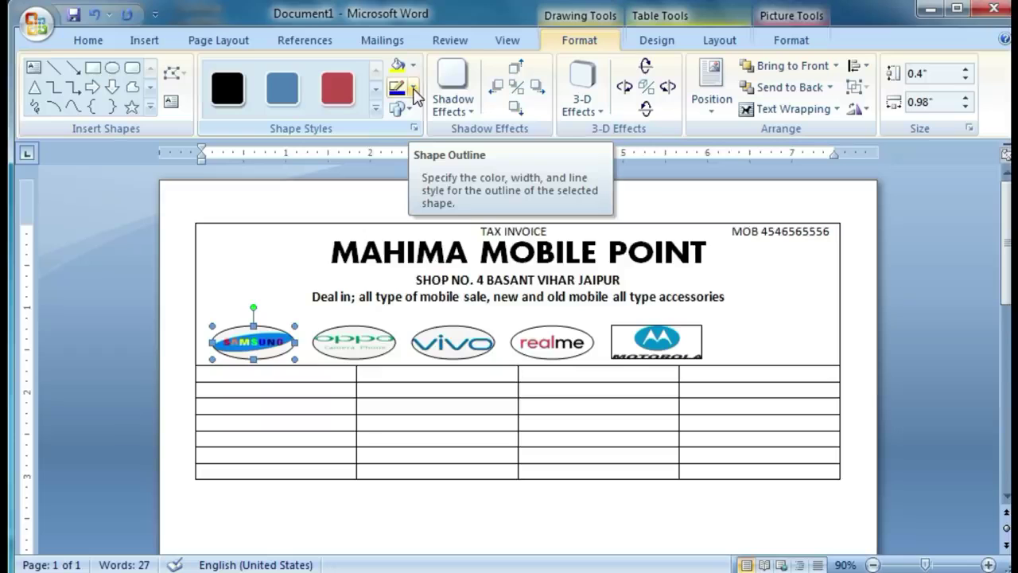
Set No Outline on the Samsung, Oppo and Vivo logos.
{"action": "left_click", "coordinate": [413, 94]}
{"action": "left_click", "coordinate": [431, 255]}
{"action": "left_click", "coordinate": [362, 356]}
{"action": "left_click", "coordinate": [412, 87]}
{"action": "left_click", "coordinate": [432, 257]}
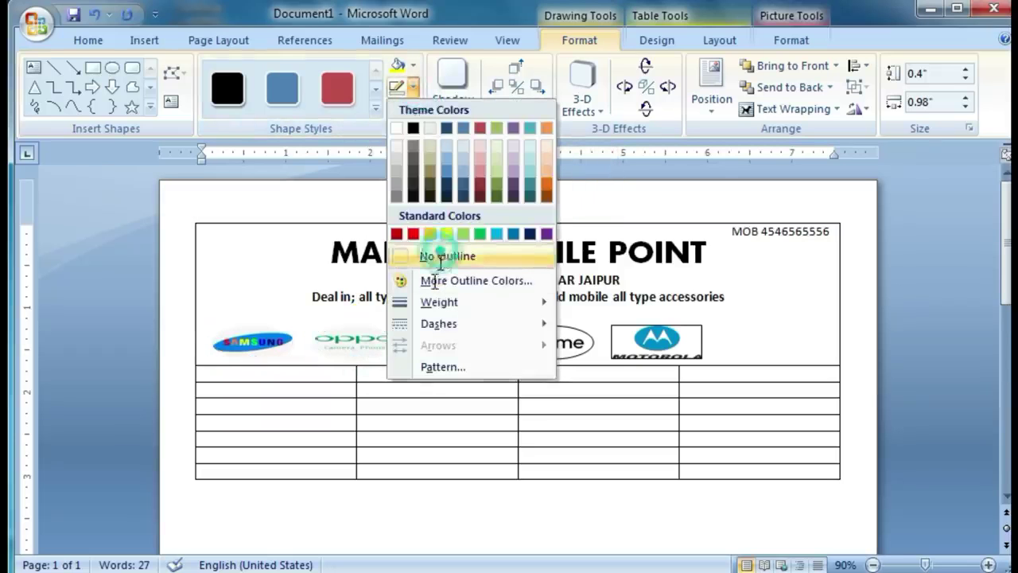
{"action": "left_click", "coordinate": [448, 343]}
{"action": "left_click", "coordinate": [414, 86]}
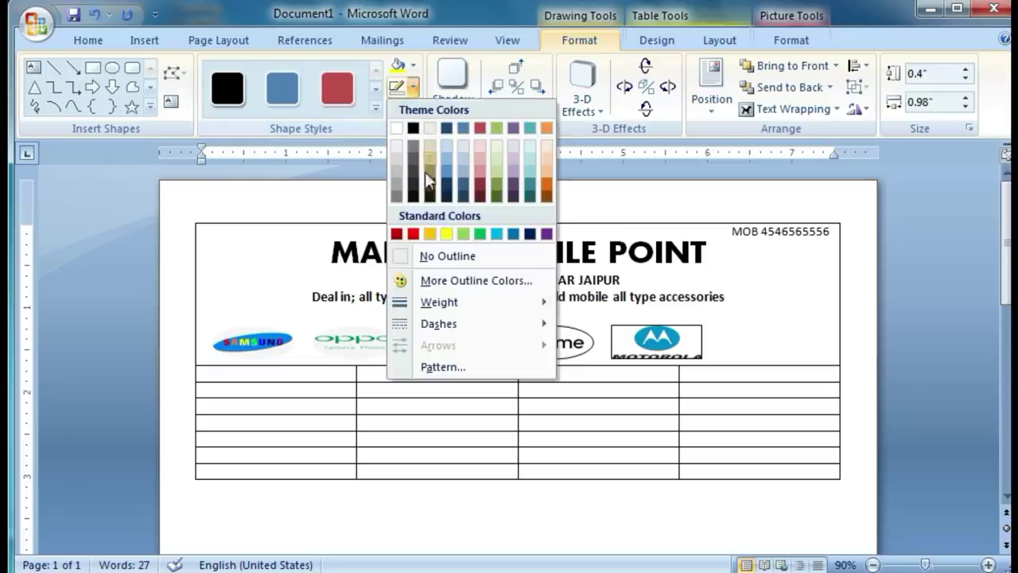
{"action": "left_click", "coordinate": [445, 256]}
Set No Outline on the realme and Motorola logos.
{"action": "left_click", "coordinate": [548, 342]}
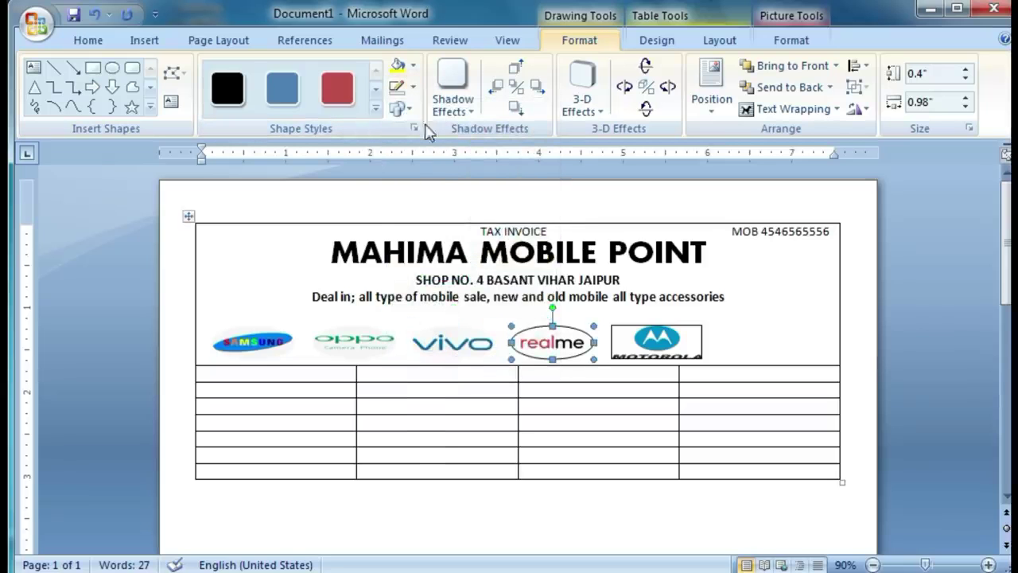
{"action": "left_click", "coordinate": [414, 87]}
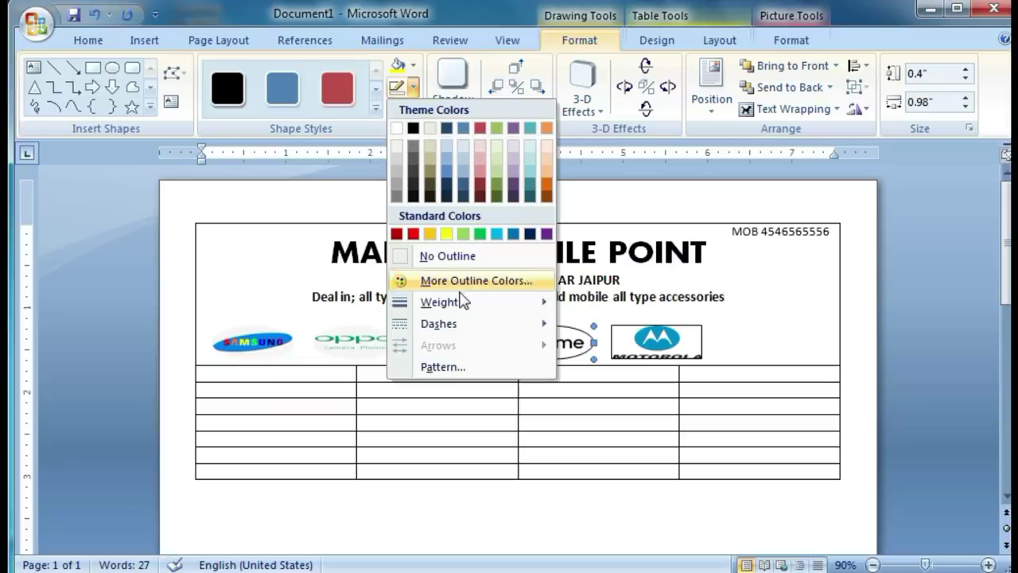
{"action": "left_click", "coordinate": [447, 256]}
{"action": "left_click", "coordinate": [657, 340]}
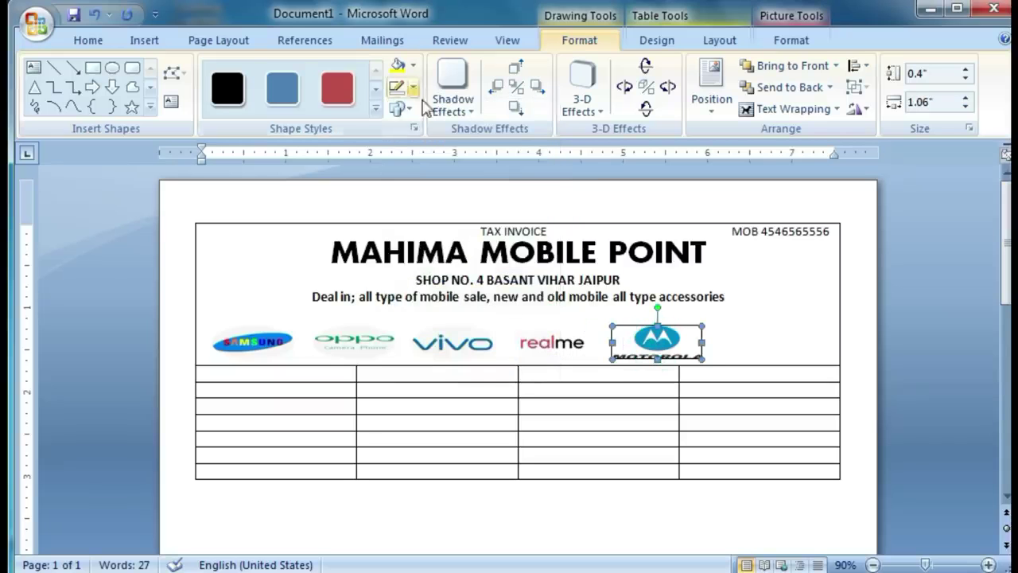
{"action": "left_click", "coordinate": [415, 91]}
{"action": "left_click", "coordinate": [442, 256]}
{"action": "left_click", "coordinate": [662, 338]}
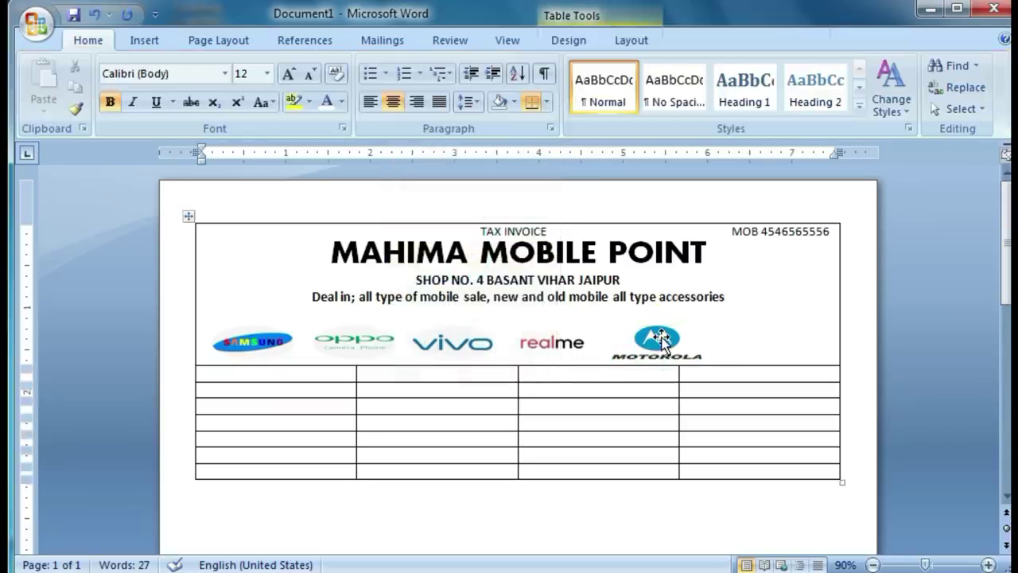
{"action": "left_click", "coordinate": [661, 338]}
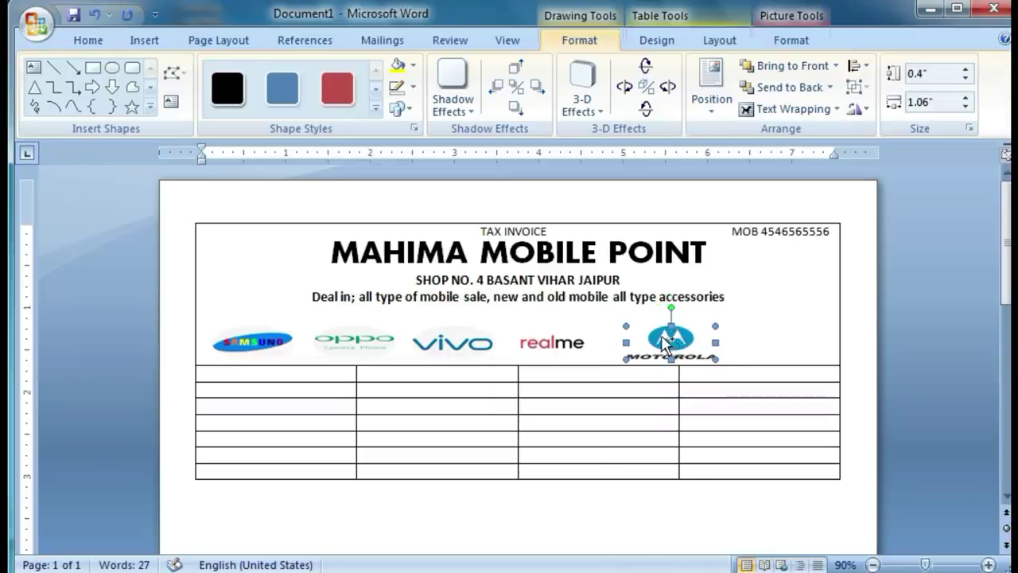
Move the Motorola logo further right and fine-tune the realme logo's position.
{"action": "left_click_drag", "start_coordinate": [661, 341], "coordinate": [727, 341]}
{"action": "left_click", "coordinate": [581, 358]}
{"action": "key", "text": "Right"}
{"action": "key", "text": "ctrl+Left"}
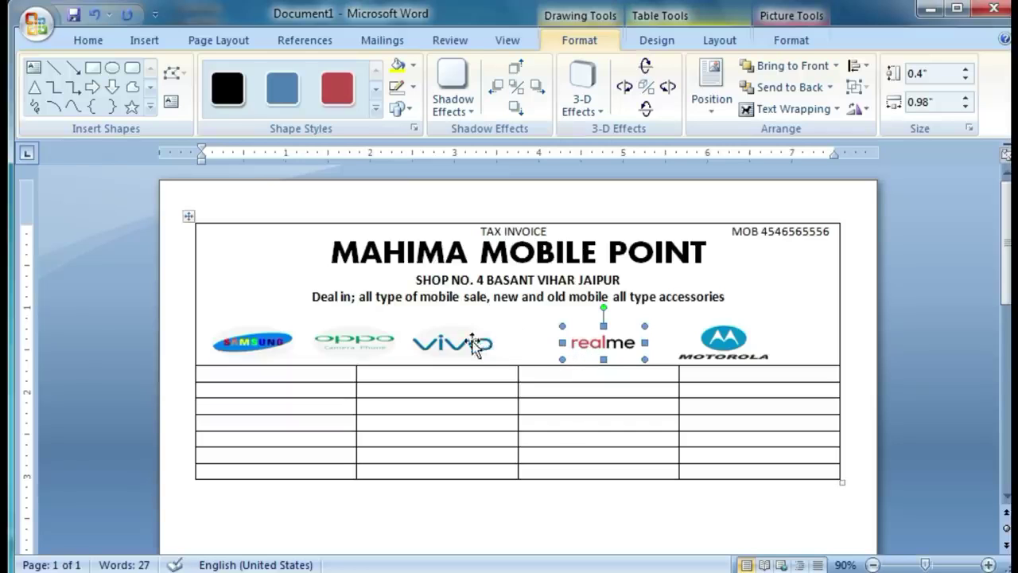
Nudge the Vivo logo rightward in small Ctrl+Right steps.
{"action": "left_click", "coordinate": [477, 342]}
{"action": "key", "text": "ctrl+Right"}
{"action": "key", "text": "ctrl+Right"}
{"action": "key", "text": "ctrl+Right"}
{"action": "key", "text": "ctrl+Right"}
{"action": "key", "text": "ctrl+Right"}
{"action": "key", "text": "ctrl+Right"}
{"action": "key", "text": "ctrl+Right"}
{"action": "key", "text": "ctrl+Right"}
{"action": "key", "text": "ctrl+Right"}
{"action": "key", "text": "ctrl+Right"}
Shift the Vivo, Oppo and Samsung logos right to even out their spacing.
{"action": "key", "text": "ctrl+Right"}
{"action": "key", "text": "ctrl+Right"}
{"action": "key", "text": "ctrl+Right"}
{"action": "key", "text": "ctrl+Right"}
{"action": "key", "text": "ctrl+Right"}
{"action": "key", "text": "ctrl+Right"}
{"action": "left_click", "coordinate": [364, 338]}
{"action": "key", "text": "ctrl+Right"}
{"action": "key", "text": "ctrl+Right"}
{"action": "key", "text": "ctrl+Right"}
{"action": "left_click", "coordinate": [715, 341]}
{"action": "key", "text": "ctrl+Right"}
{"action": "key", "text": "ctrl+Right"}
{"action": "key", "text": "ctrl+Right"}
{"action": "left_click", "coordinate": [628, 344]}
{"action": "key", "text": "ctrl+Right"}
{"action": "key", "text": "ctrl+Right"}
{"action": "key", "text": "ctrl+Right"}
{"action": "key", "text": "ctrl+Right"}
{"action": "key", "text": "ctrl+Right"}
{"action": "key", "text": "ctrl+Right"}
{"action": "left_click", "coordinate": [491, 350]}
{"action": "key", "text": "ctrl+Right"}
{"action": "key", "text": "ctrl+Right"}
{"action": "key", "text": "ctrl+Right"}
{"action": "left_click", "coordinate": [398, 347]}
{"action": "key", "text": "ctrl+Right"}
{"action": "key", "text": "ctrl+Right"}
{"action": "key", "text": "ctrl+Right"}
{"action": "left_click", "coordinate": [269, 354]}
{"action": "key", "text": "ctrl+Right"}
{"action": "key", "text": "ctrl+Right"}
{"action": "key", "text": "ctrl+Right"}
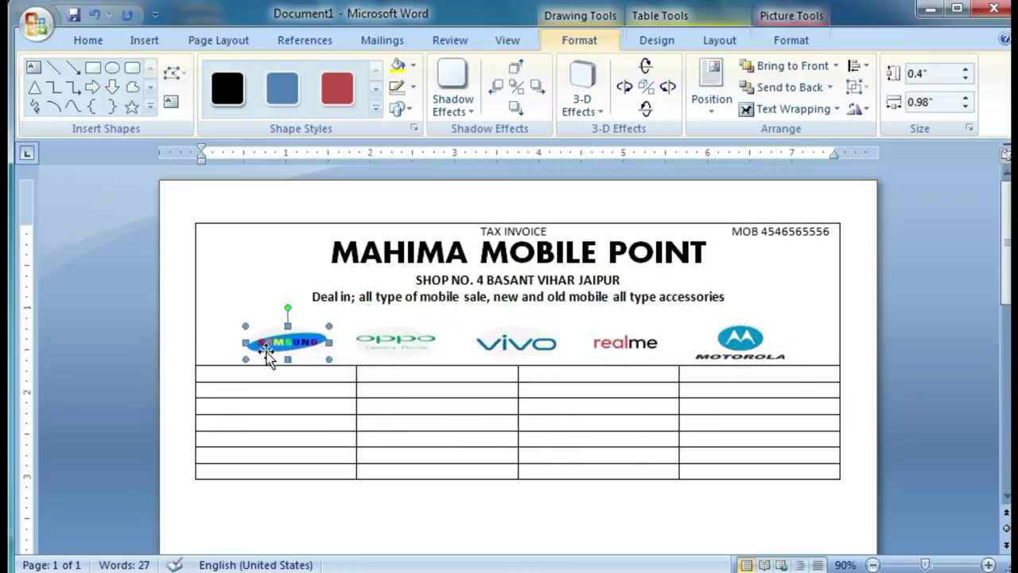
{"action": "left_click", "coordinate": [428, 354]}
{"action": "key", "text": "ctrl+Right"}
{"action": "key", "text": "ctrl+Right"}
{"action": "key", "text": "ctrl+Right"}
{"action": "left_click", "coordinate": [288, 342]}
Drag the table's first-row bottom border down to make that row much taller.
{"action": "left_click", "coordinate": [471, 373]}
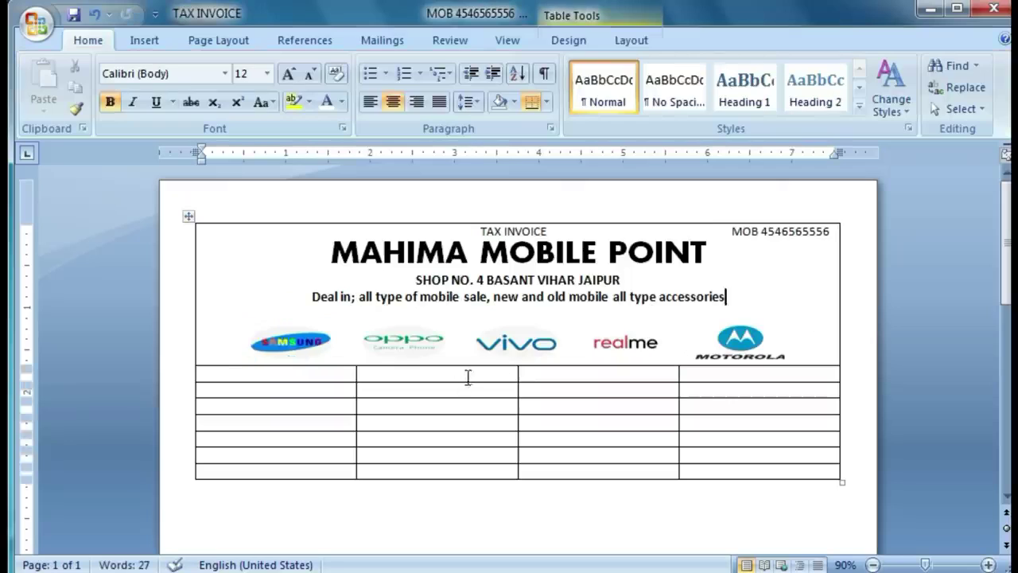
{"action": "scroll", "coordinate": [529, 362], "scroll_direction": "down", "scroll_amount": 1}
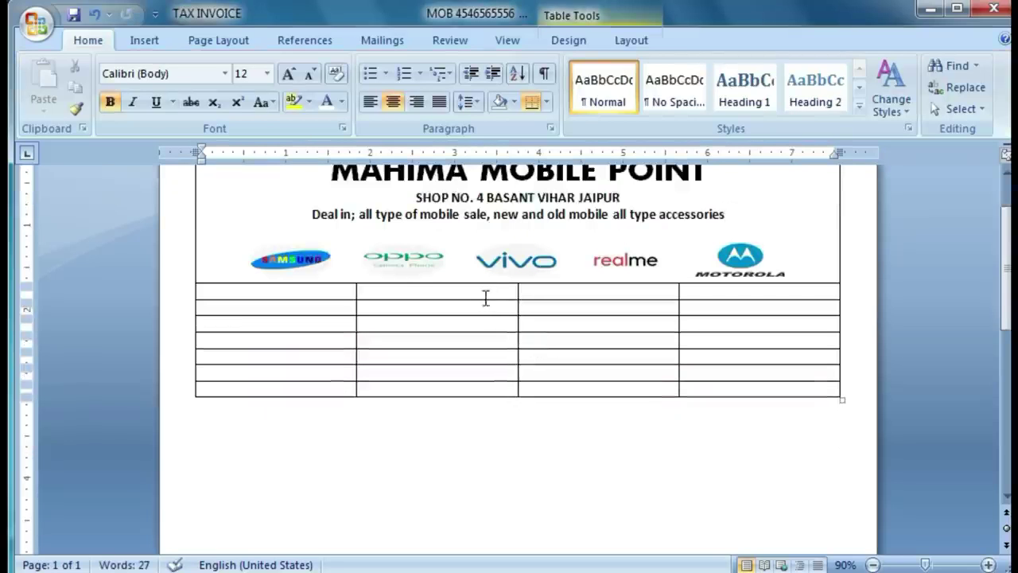
{"action": "mouse_move", "coordinate": [490, 301]}
{"action": "left_mouse_down"}
{"action": "mouse_move", "coordinate": [484, 413]}
{"action": "mouse_move", "coordinate": [512, 389]}
{"action": "left_mouse_up"}
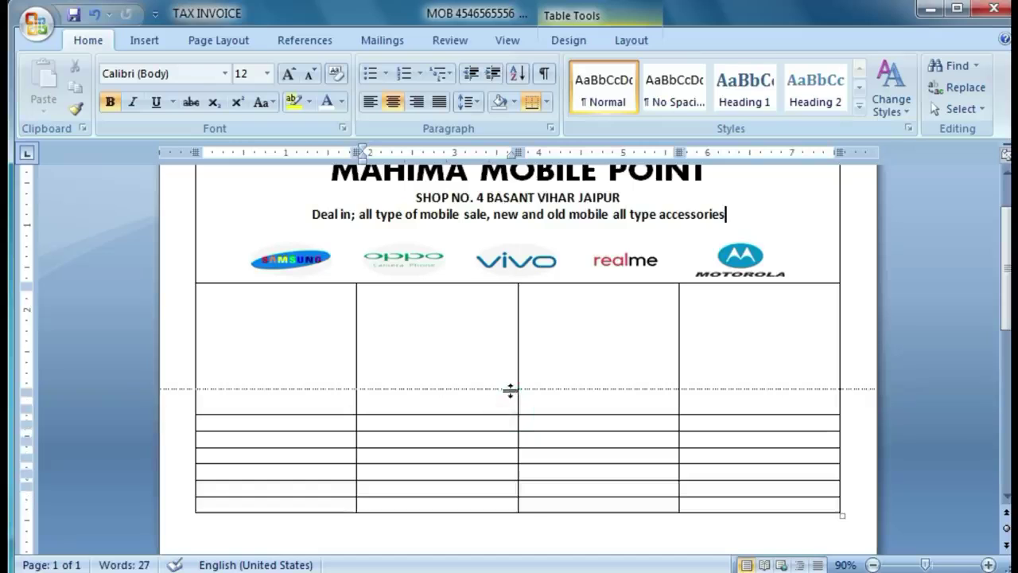
Erase the first row's column dividers with the Eraser so it becomes one cell.
{"action": "left_click", "coordinate": [319, 329]}
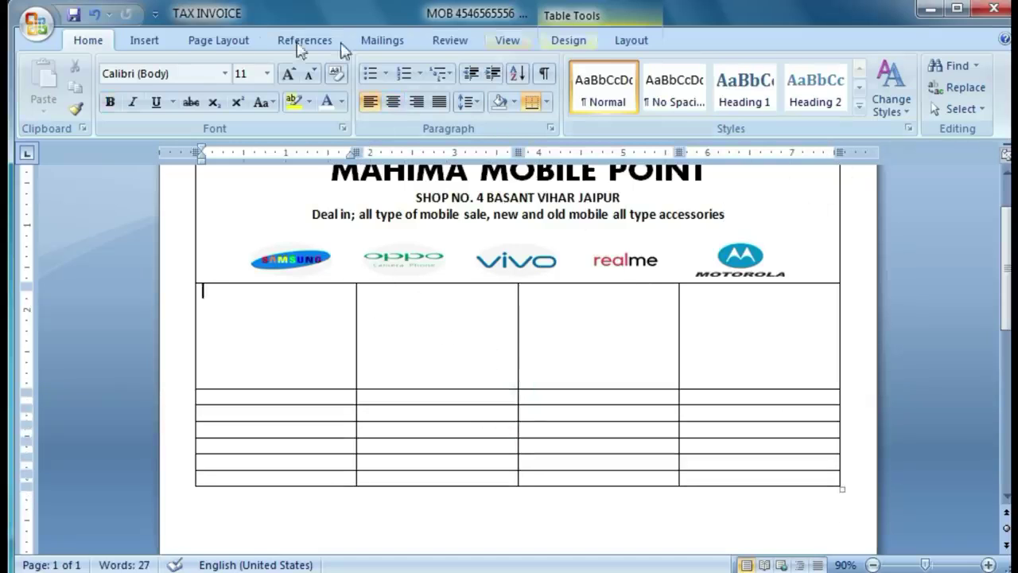
{"action": "left_click", "coordinate": [144, 40]}
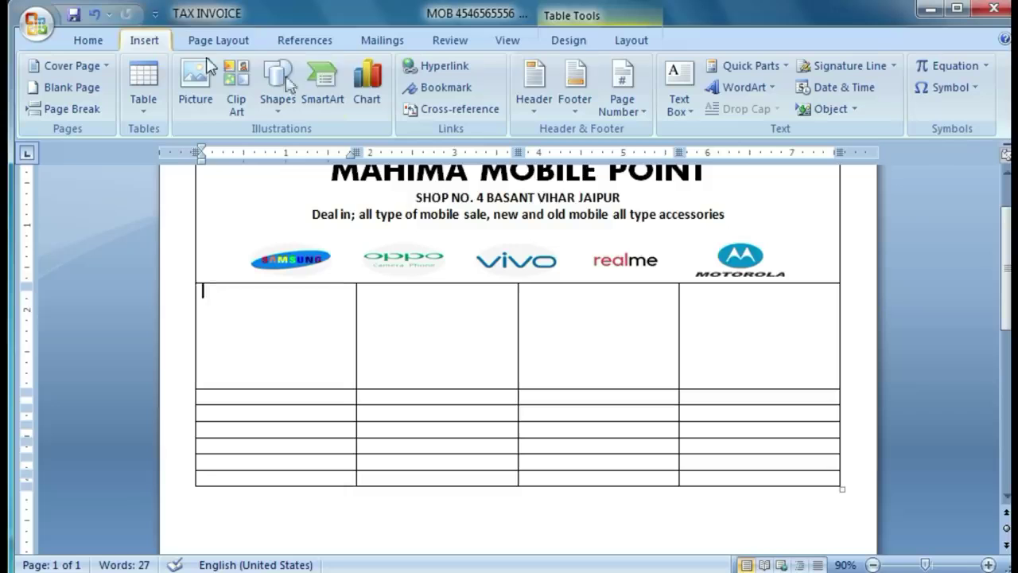
{"action": "left_click", "coordinate": [569, 41]}
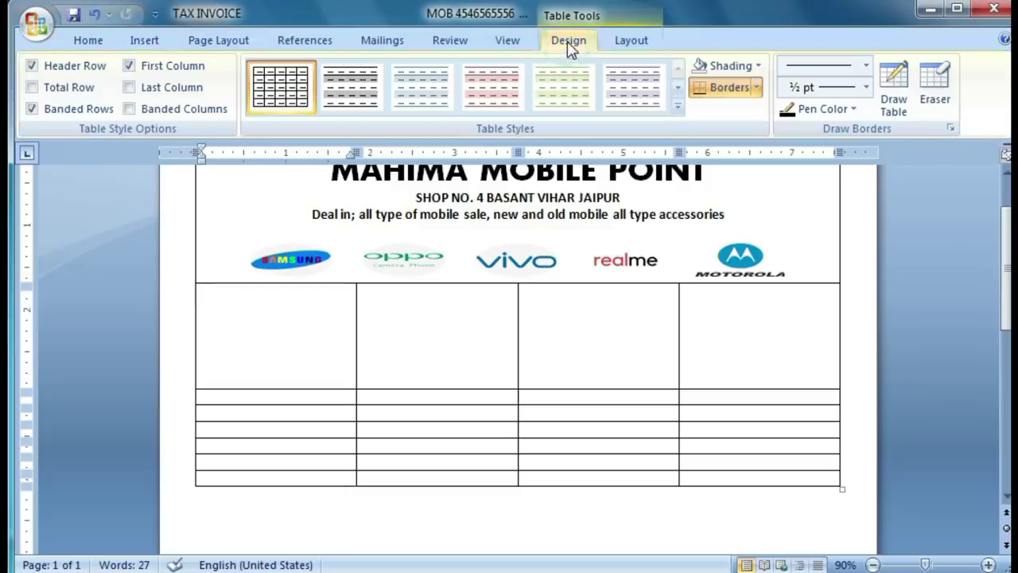
{"action": "left_click", "coordinate": [941, 90]}
{"action": "left_click_drag", "start_coordinate": [294, 327], "coordinate": [715, 337]}
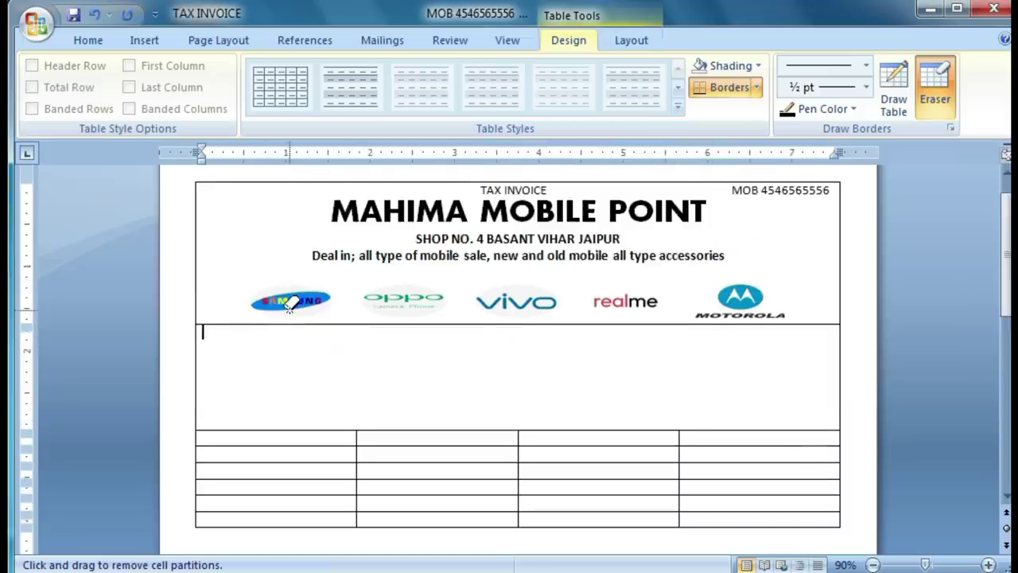
Fill the merged cell with dotted No., Costumer name m/s and Date lines.
{"action": "type", "text": "No."}
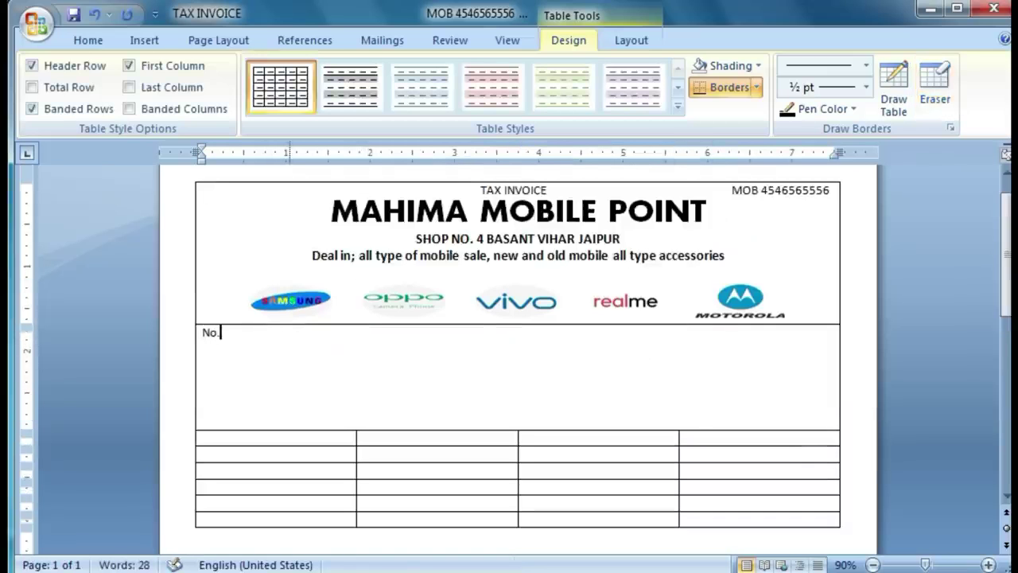
{"action": "type", "text": "......................"}
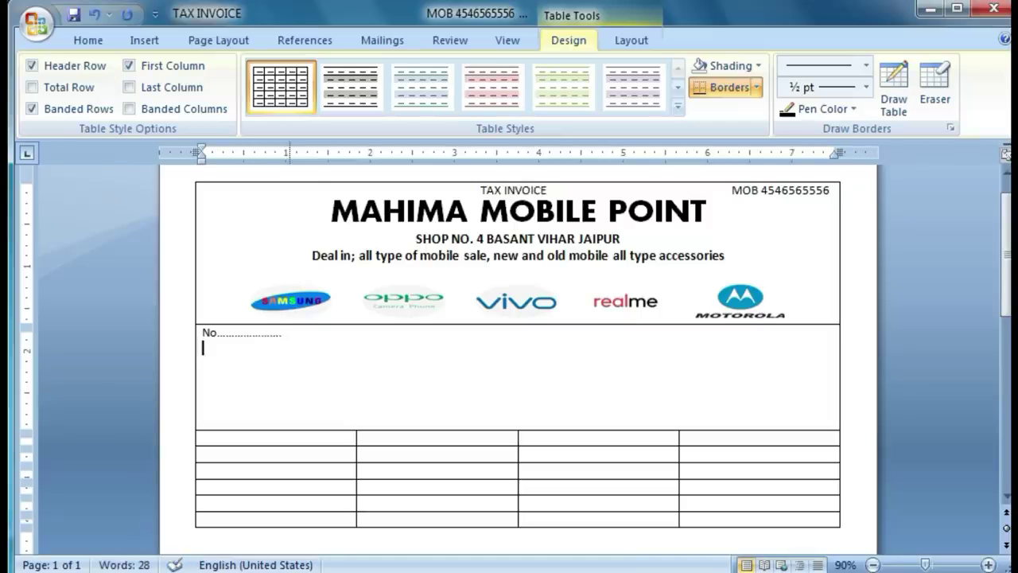
{"action": "type", "text": "costumer"}
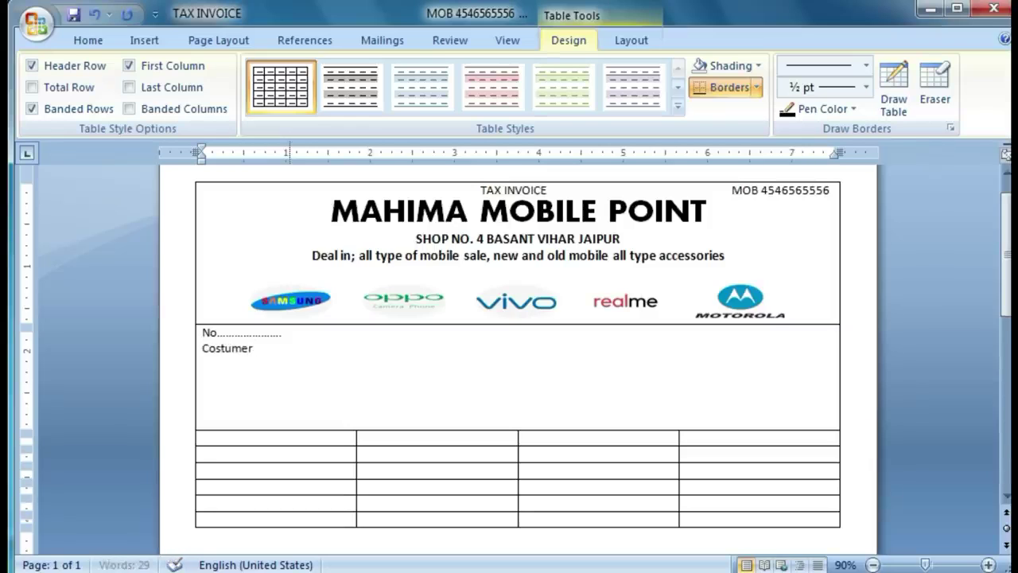
{"action": "type", "text": " name m"}
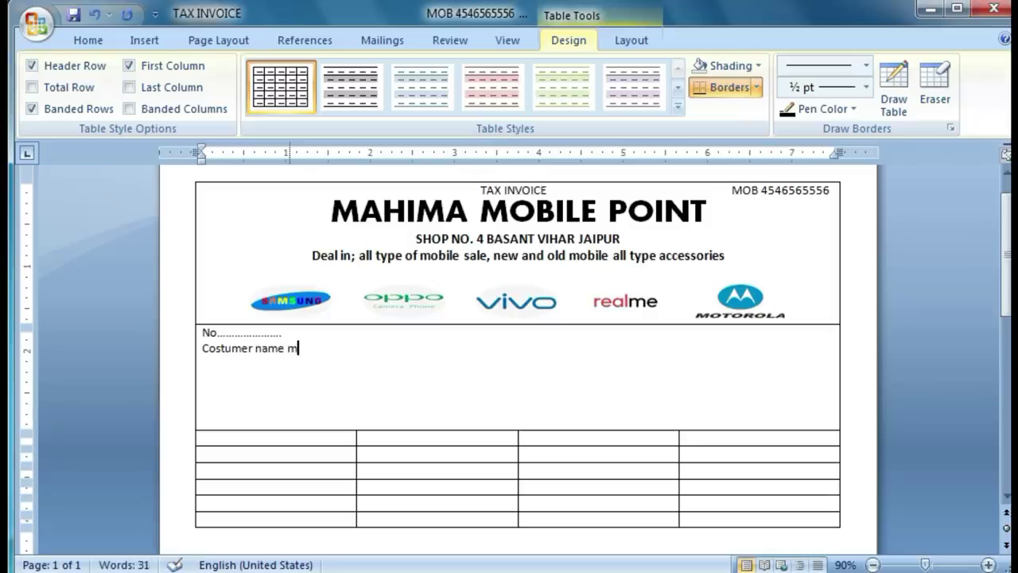
{"action": "type", "text": "/s"}
{"action": "key", "text": "Tab"}
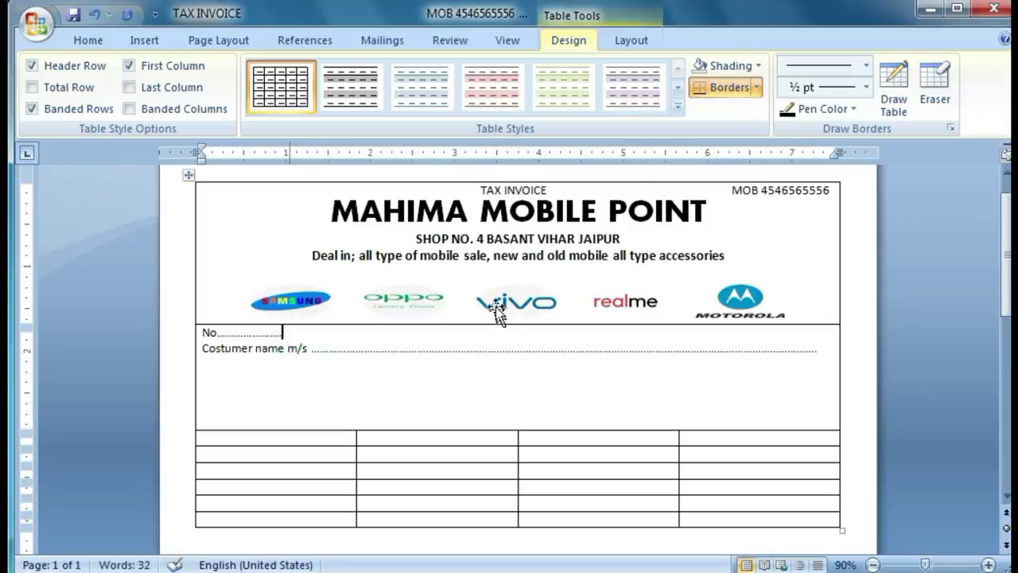
{"action": "key", "text": "Return"}
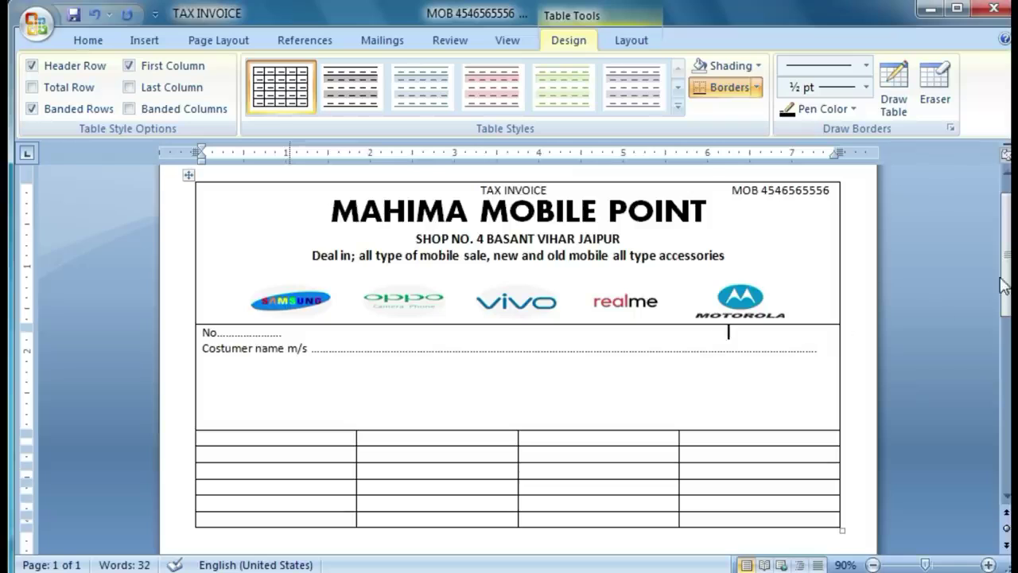
{"action": "type", "text": "date"}
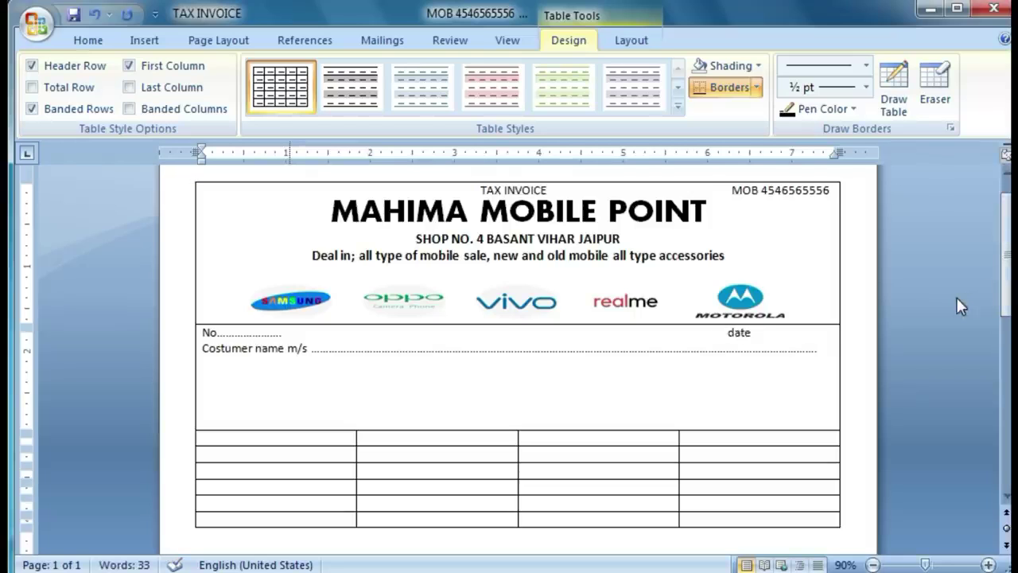
{"action": "key", "text": "BackSpace"}
{"action": "type", "text": "D"}
{"action": "left_click", "coordinate": [770, 346]}
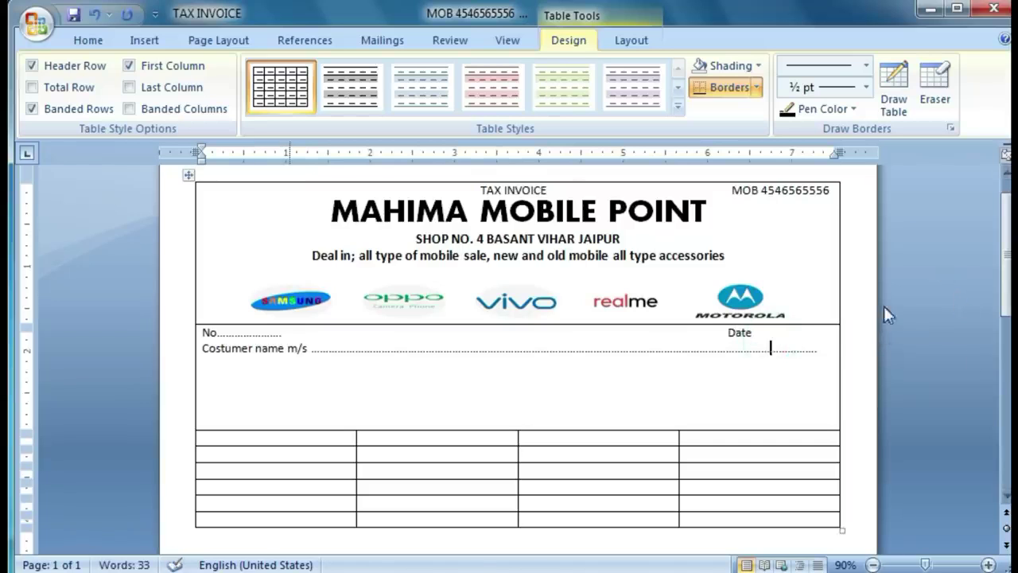
{"action": "left_click", "coordinate": [765, 334]}
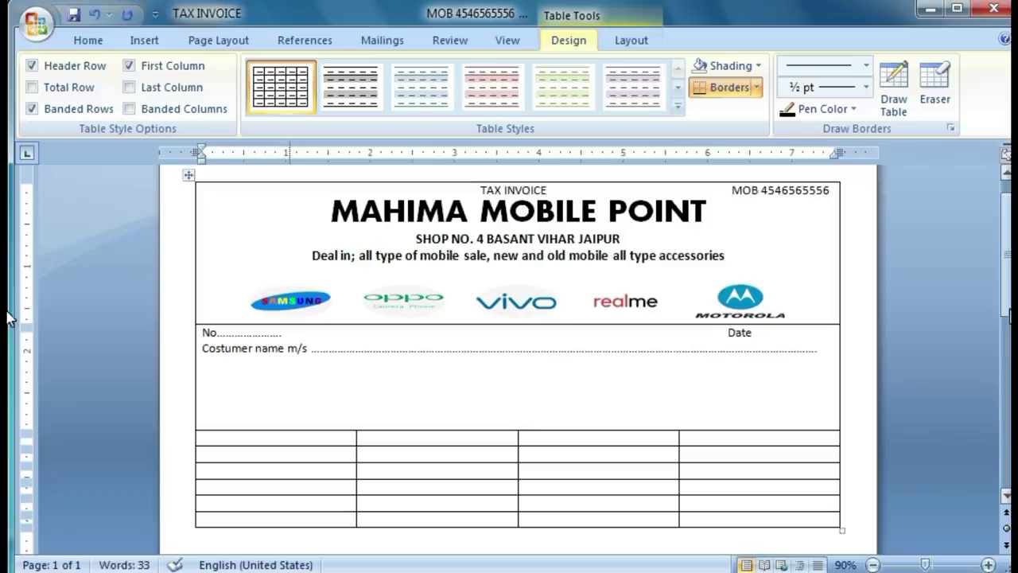
{"action": "type", "text": "........................"}
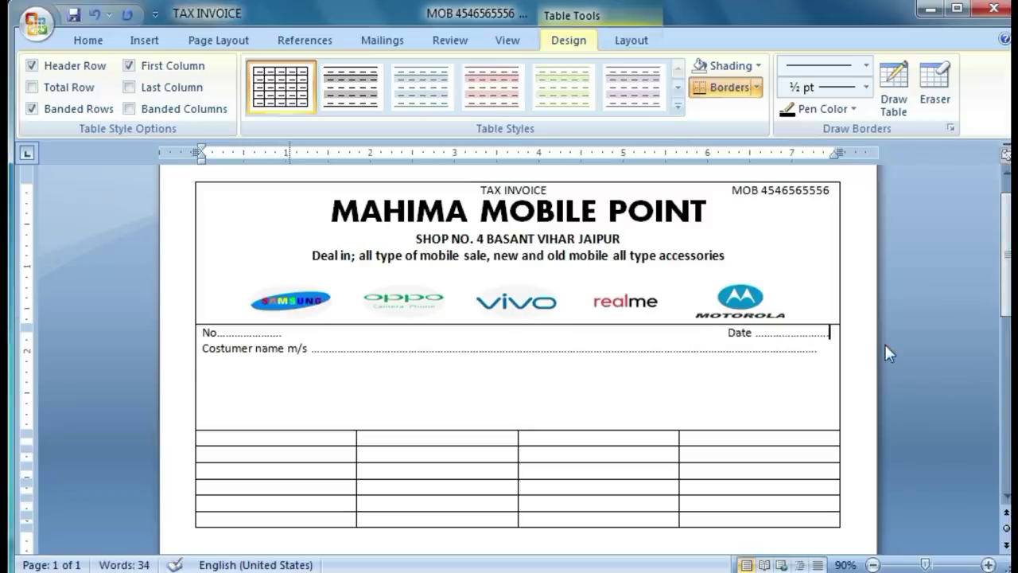
{"action": "left_click", "coordinate": [884, 344]}
{"action": "type", "text": "........"}
Add a dotted Address line and a dotted mob … pin line below the customer name.
{"action": "left_click", "coordinate": [202, 363]}
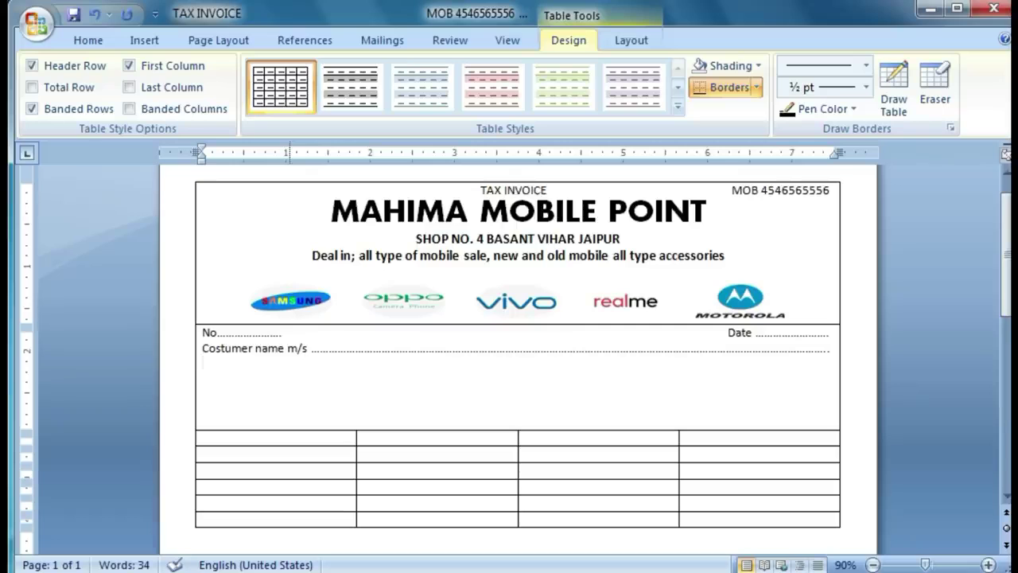
{"action": "type", "text": "Address................................................................................................................................................................"}
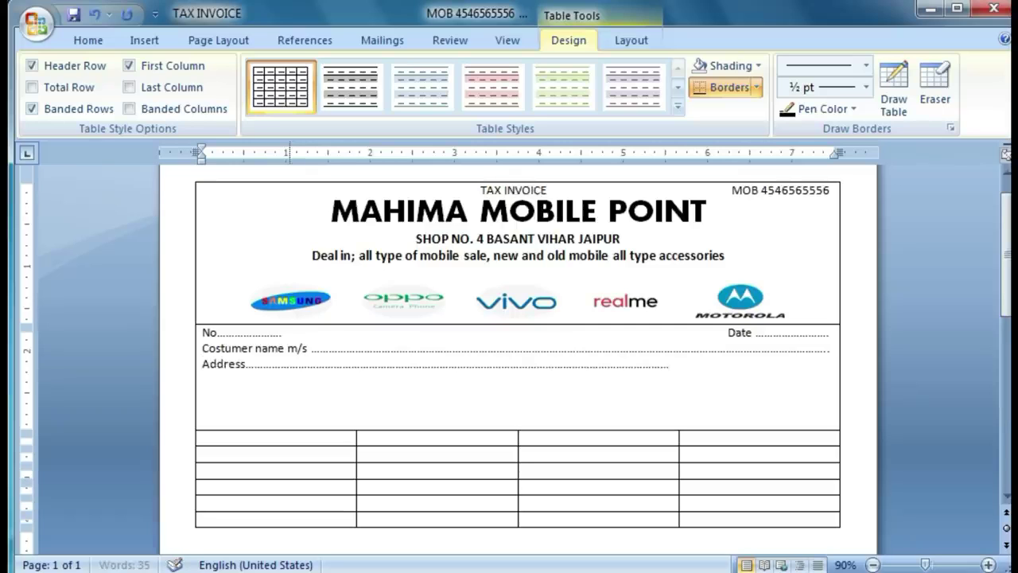
{"action": "key", "text": "Return"}
{"action": "type", "text": "..........................."}
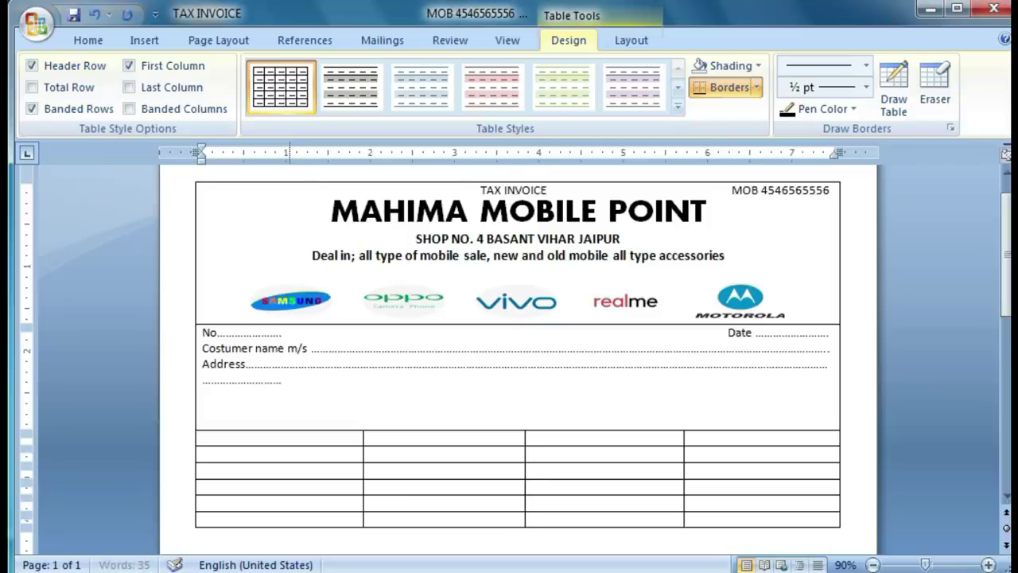
{"action": "type", "text": "pin..................................."}
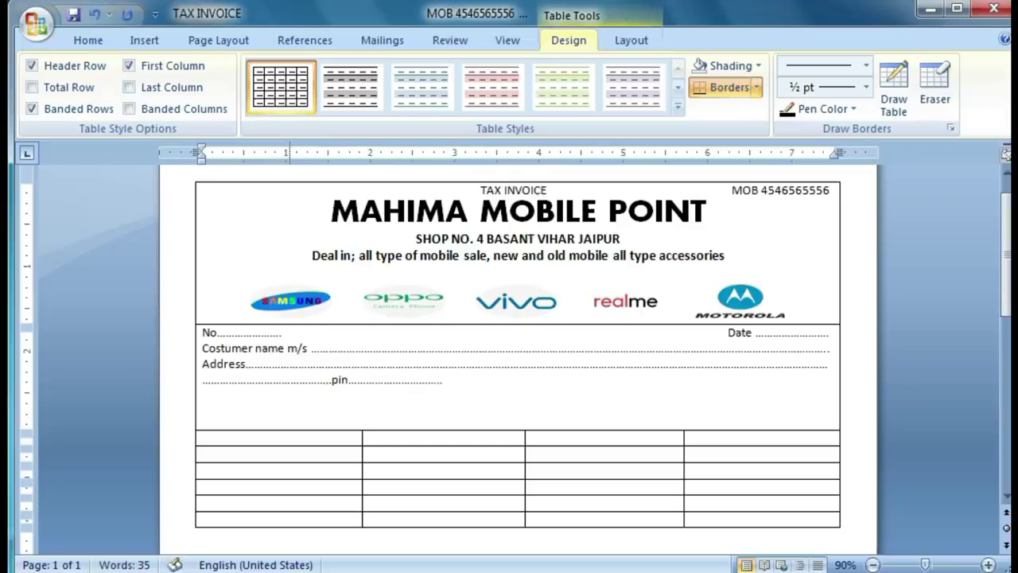
{"action": "left_click", "coordinate": [318, 379]}
{"action": "type", "text": "mobile"}
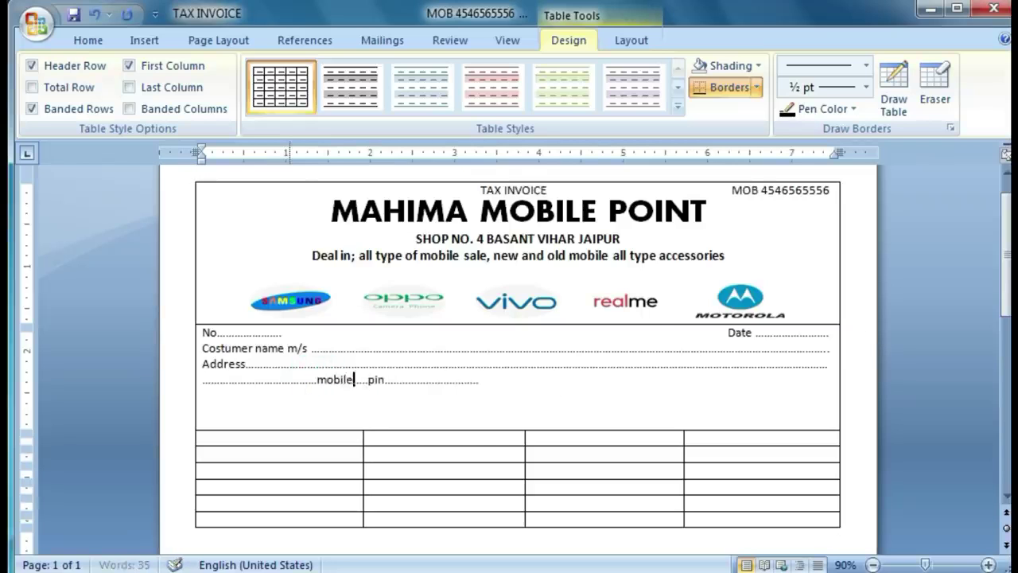
{"action": "key", "text": "BackSpace"}
{"action": "key", "text": "BackSpace"}
{"action": "key", "text": "BackSpace"}
{"action": "type", "text": ".........................................................................................................."}
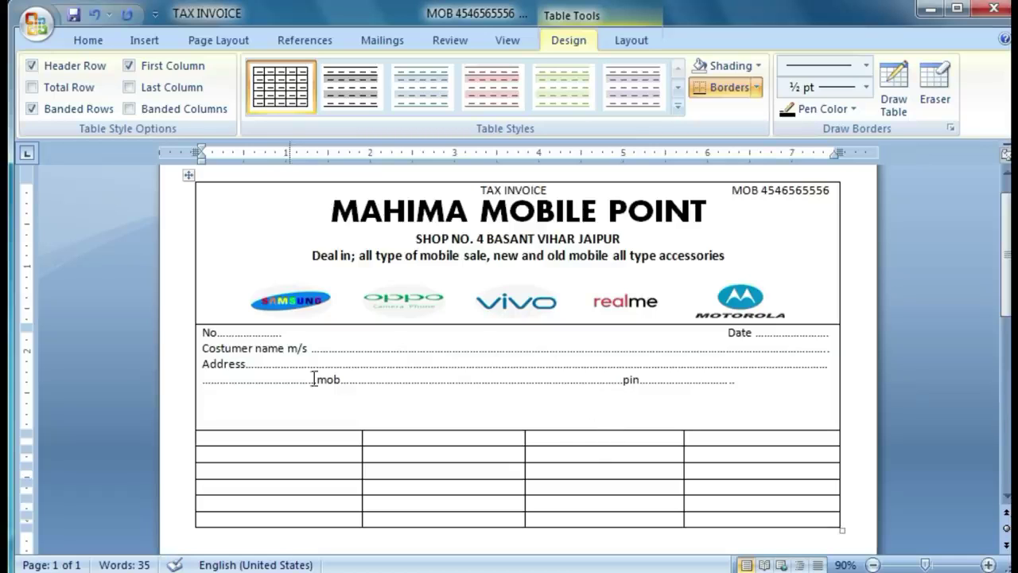
Apply 2.0 line spacing to the lines from No. through mob/pin.
{"action": "mouse_move", "coordinate": [204, 333]}
{"action": "left_mouse_down"}
{"action": "mouse_move", "coordinate": [551, 385]}
{"action": "mouse_move", "coordinate": [710, 389]}
{"action": "left_mouse_up"}
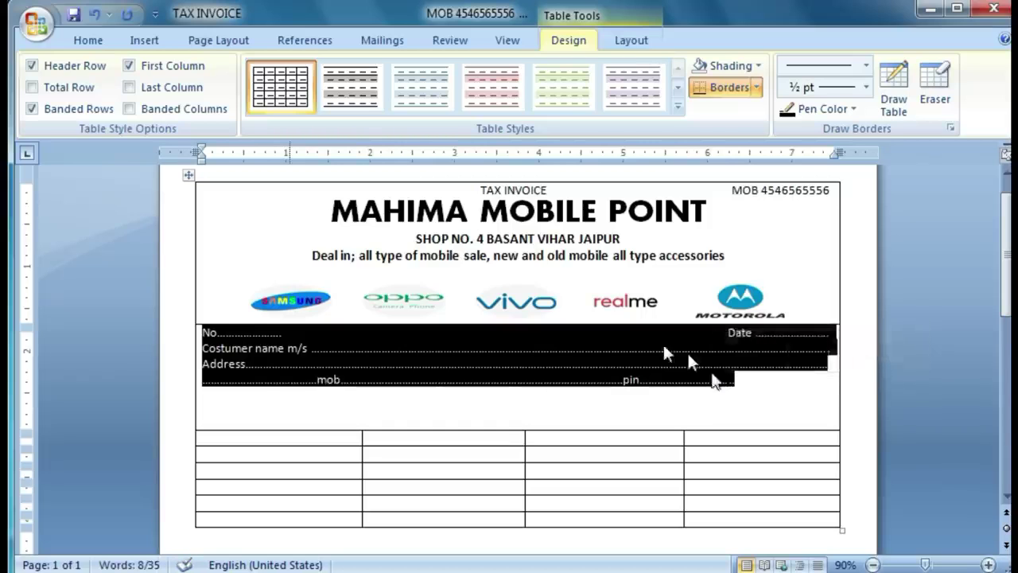
{"action": "left_click", "coordinate": [88, 40]}
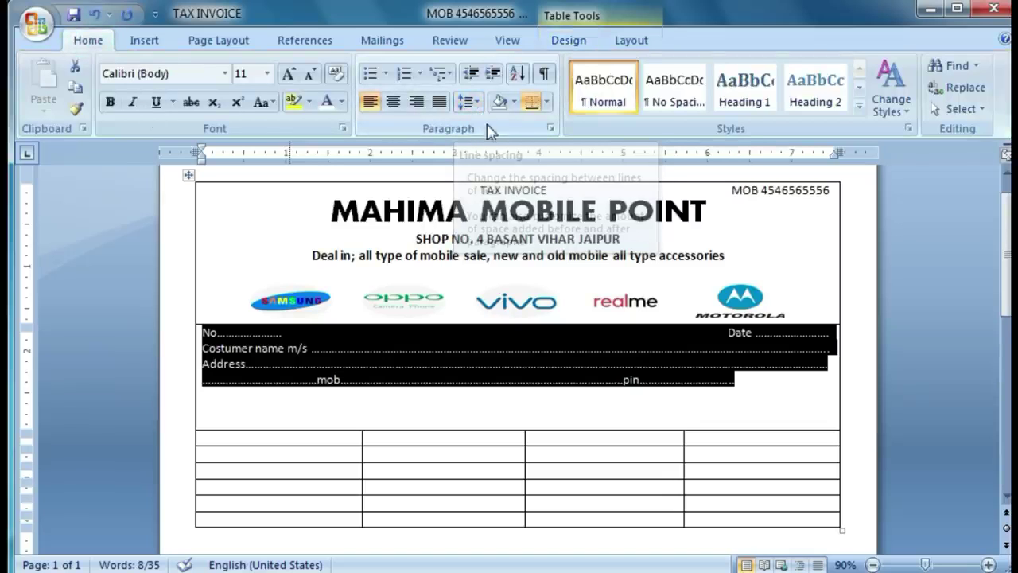
{"action": "left_click", "coordinate": [478, 104]}
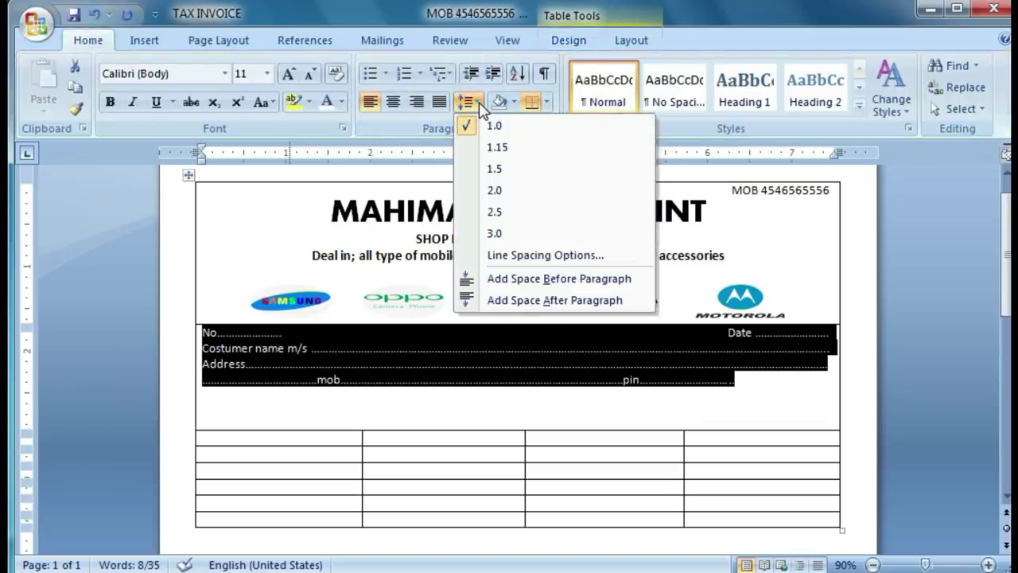
{"action": "left_click", "coordinate": [495, 168]}
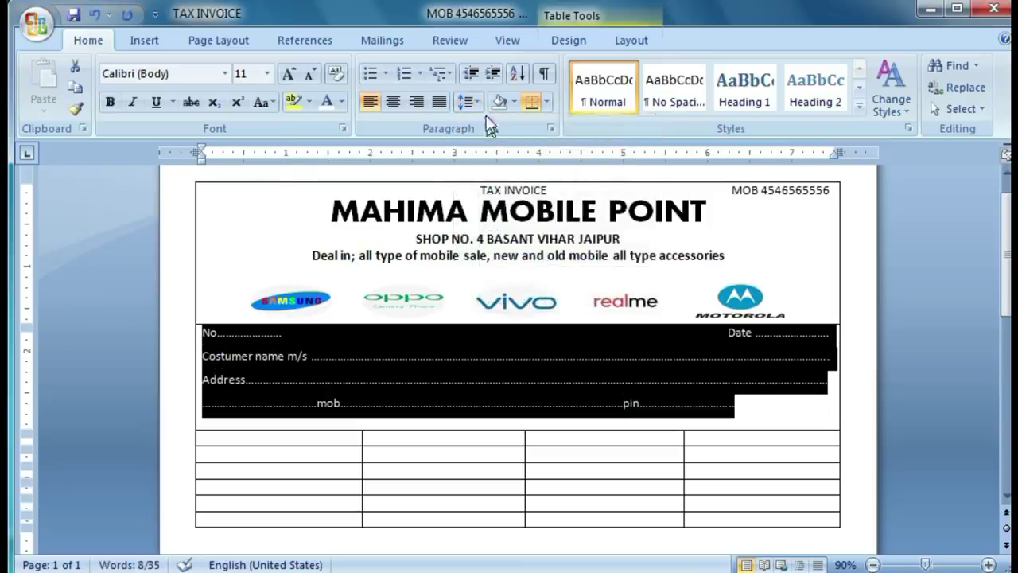
{"action": "left_click", "coordinate": [476, 102]}
{"action": "left_click", "coordinate": [487, 189]}
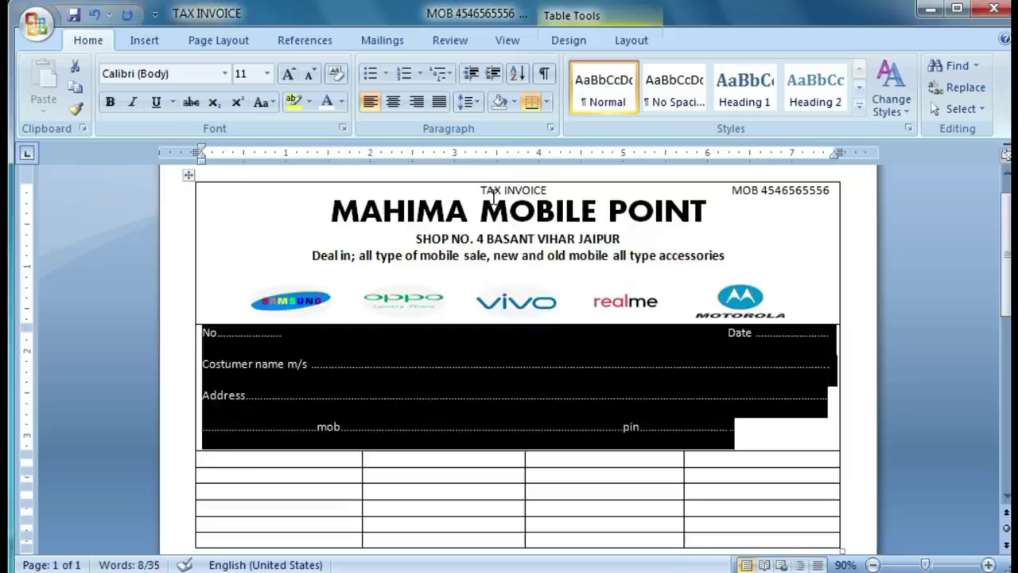
Select the whole first row of the item table.
{"action": "left_click", "coordinate": [467, 400]}
{"action": "scroll", "coordinate": [481, 408], "scroll_direction": "down", "scroll_amount": 1}
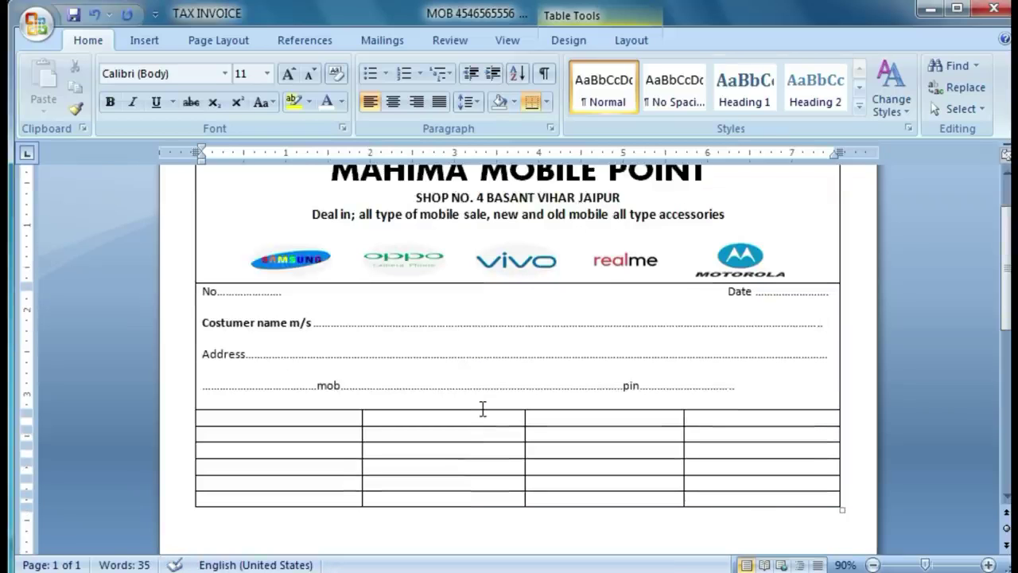
{"action": "left_click_drag", "start_coordinate": [270, 417], "coordinate": [750, 425]}
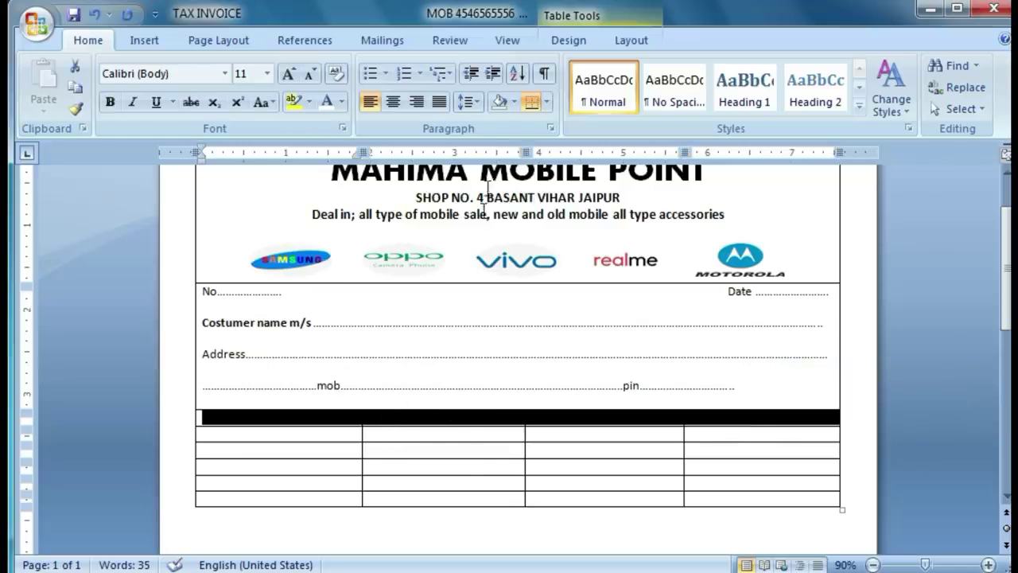
Centre the first row and type the headings Quantity, Descriptions of goods, Rate and Amount.
{"action": "left_click", "coordinate": [392, 102]}
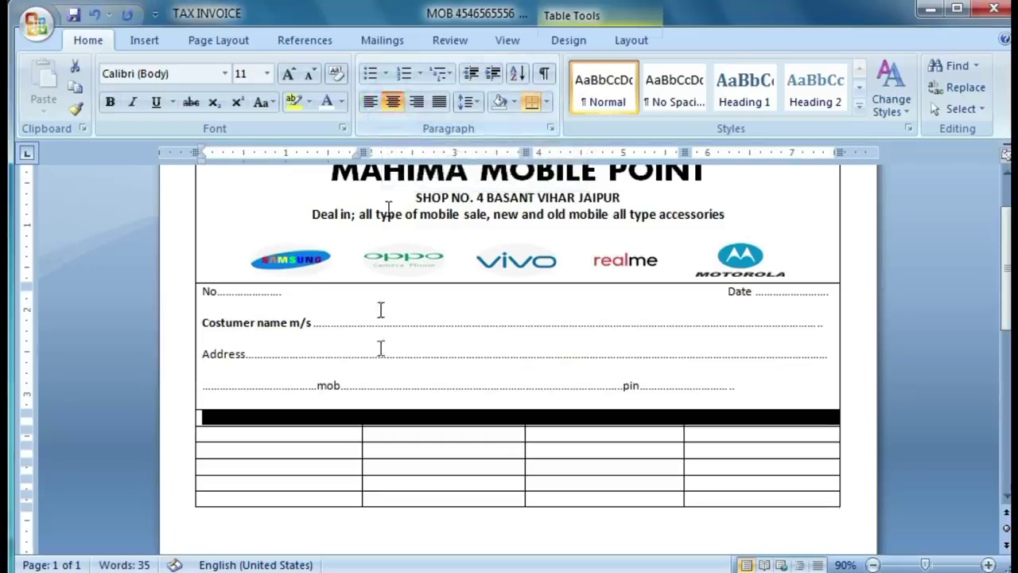
{"action": "left_click", "coordinate": [310, 417]}
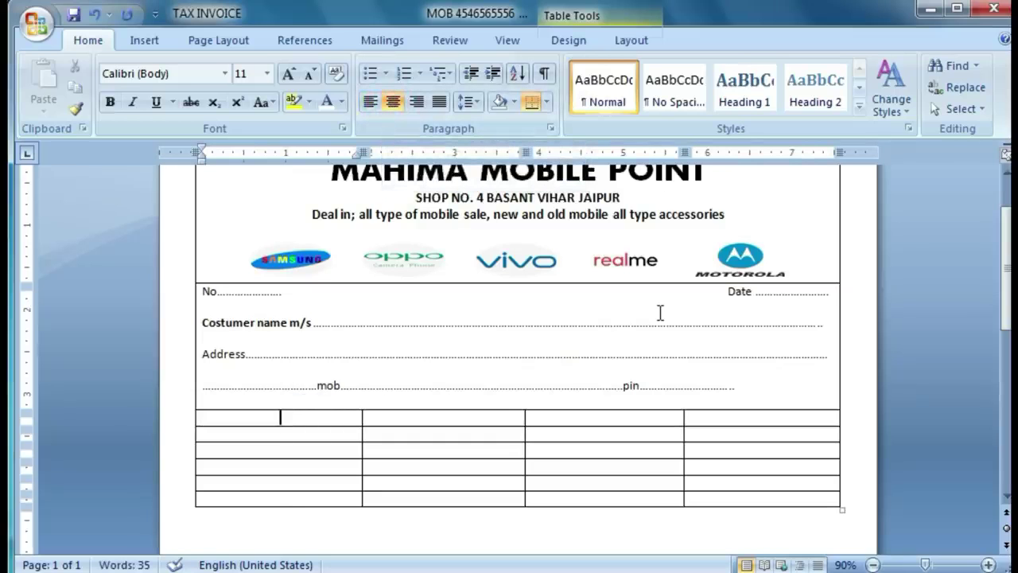
{"action": "type", "text": "Quantity"}
{"action": "key", "text": "Tab"}
{"action": "type", "text": "descri"}
{"action": "key", "text": "BackSpace"}
{"action": "key", "text": "BackSpace"}
{"action": "type", "text": "riptions of goods"}
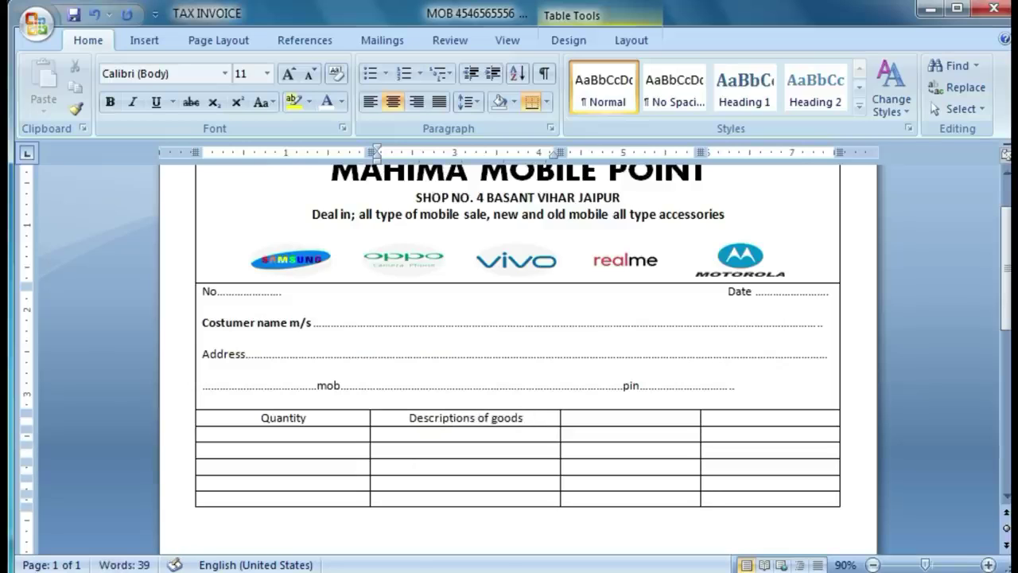
{"action": "key", "text": "Tab"}
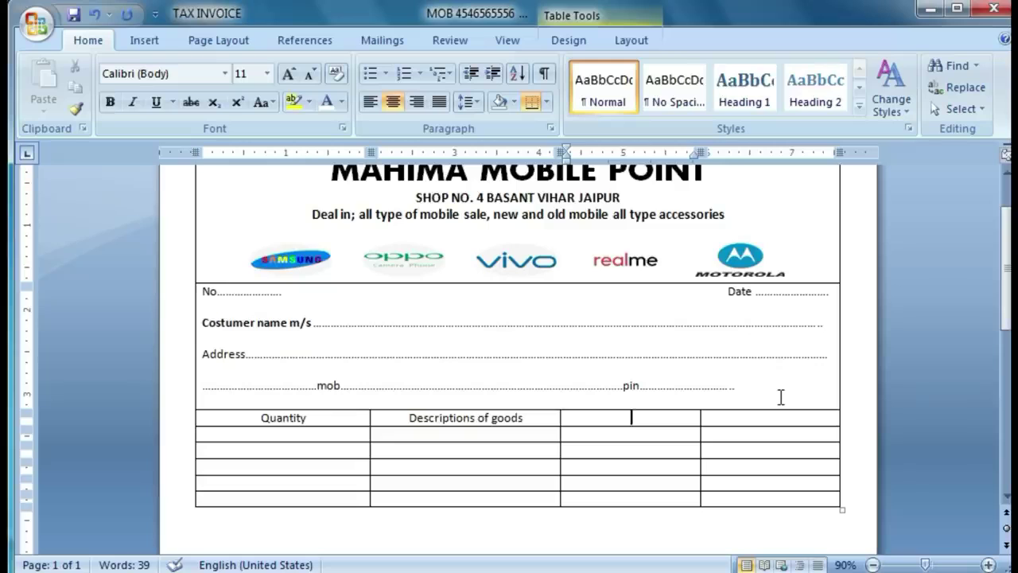
{"action": "type", "text": "rate"}
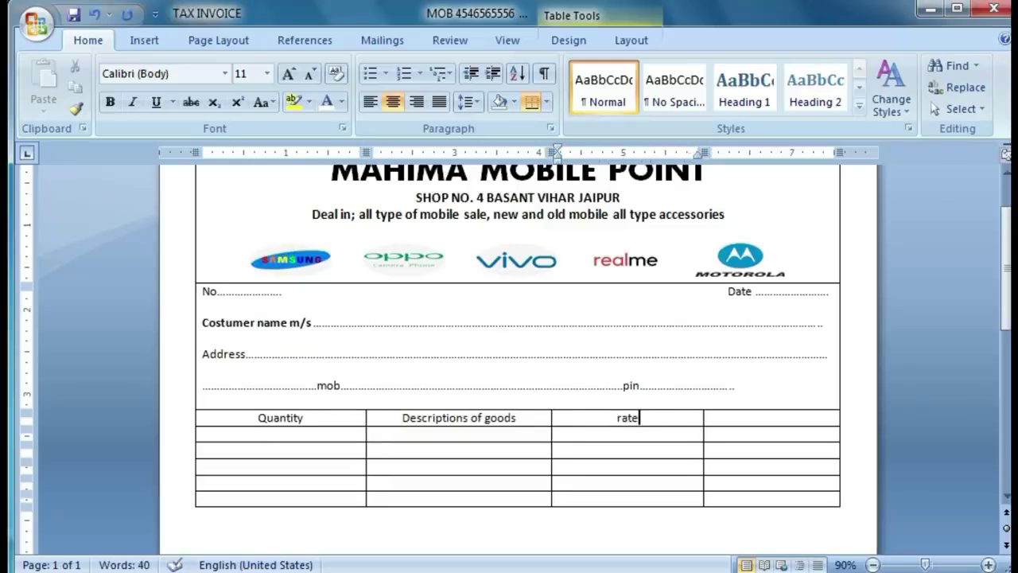
{"action": "key", "text": "Tab"}
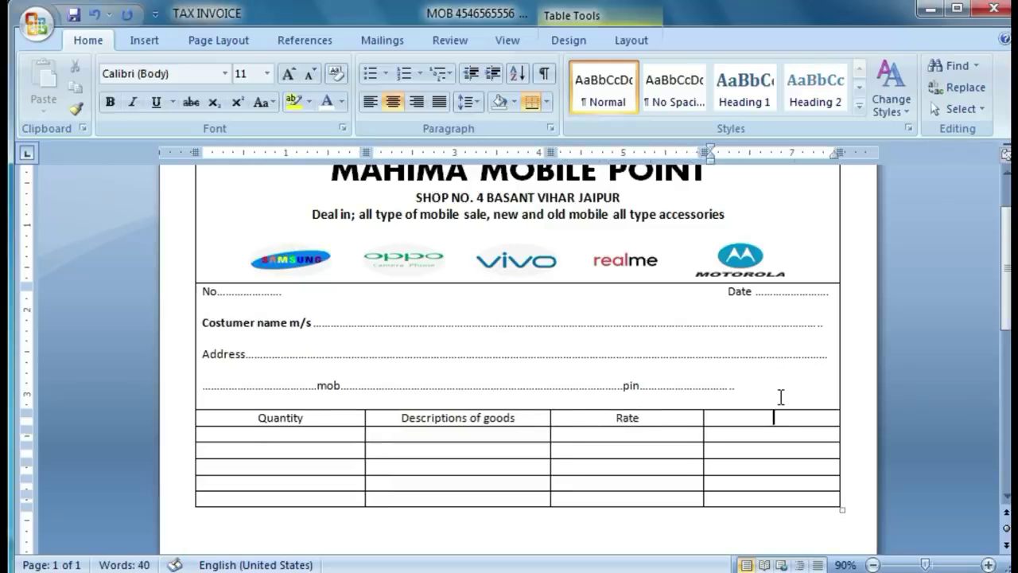
{"action": "type", "text": "amount"}
{"action": "key", "text": "Tab"}
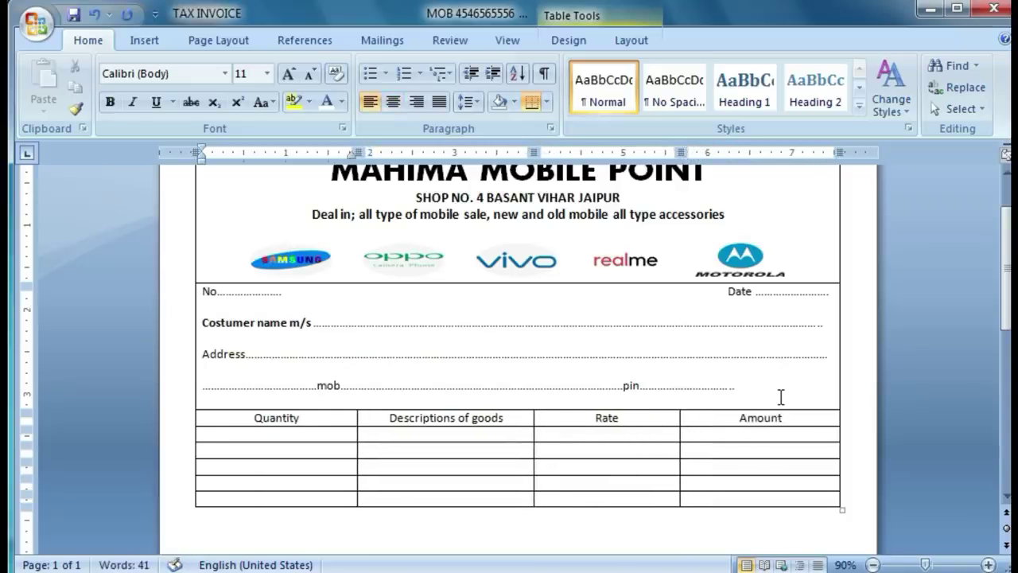
Make the words Address, mob and pin bold.
{"action": "double_click", "coordinate": [223, 353]}
{"action": "left_click", "coordinate": [212, 322]}
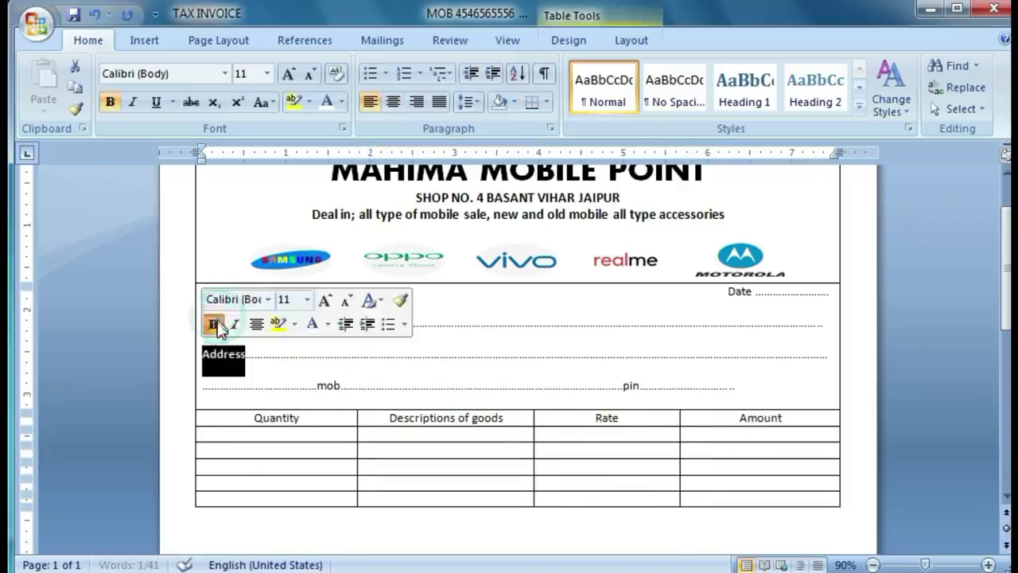
{"action": "double_click", "coordinate": [332, 386]}
{"action": "left_click", "coordinate": [325, 358]}
{"action": "double_click", "coordinate": [638, 386]}
{"action": "left_click", "coordinate": [634, 367]}
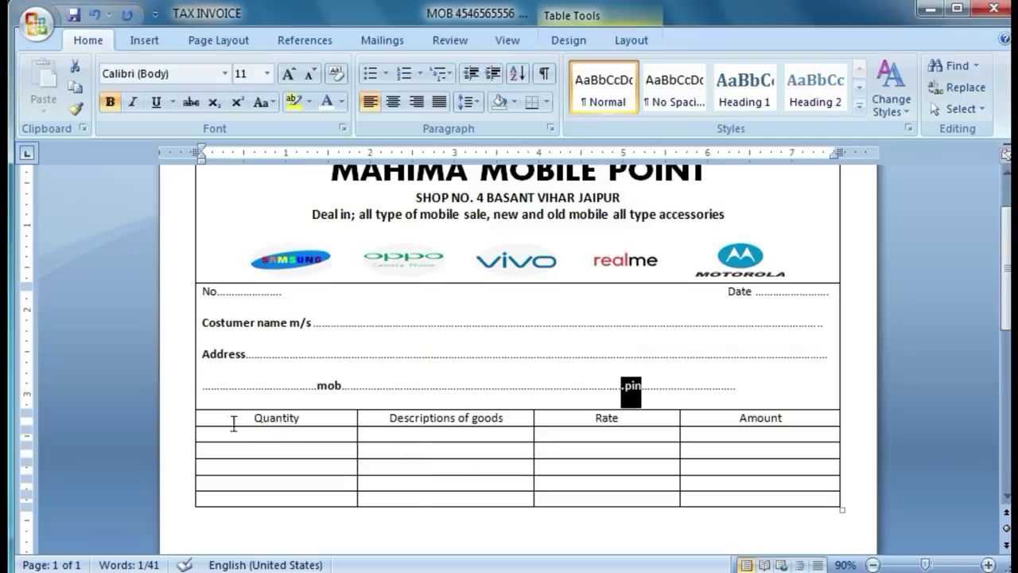
Make the heading row bold and enlarge it to size 12.
{"action": "left_click_drag", "start_coordinate": [223, 417], "coordinate": [745, 425]}
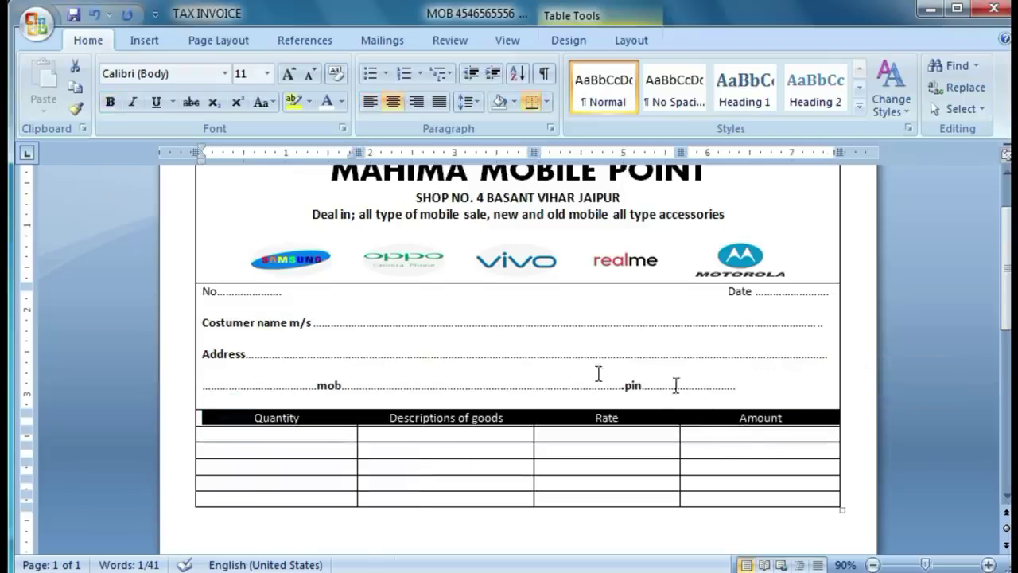
{"action": "left_click", "coordinate": [110, 102]}
{"action": "left_click", "coordinate": [308, 455]}
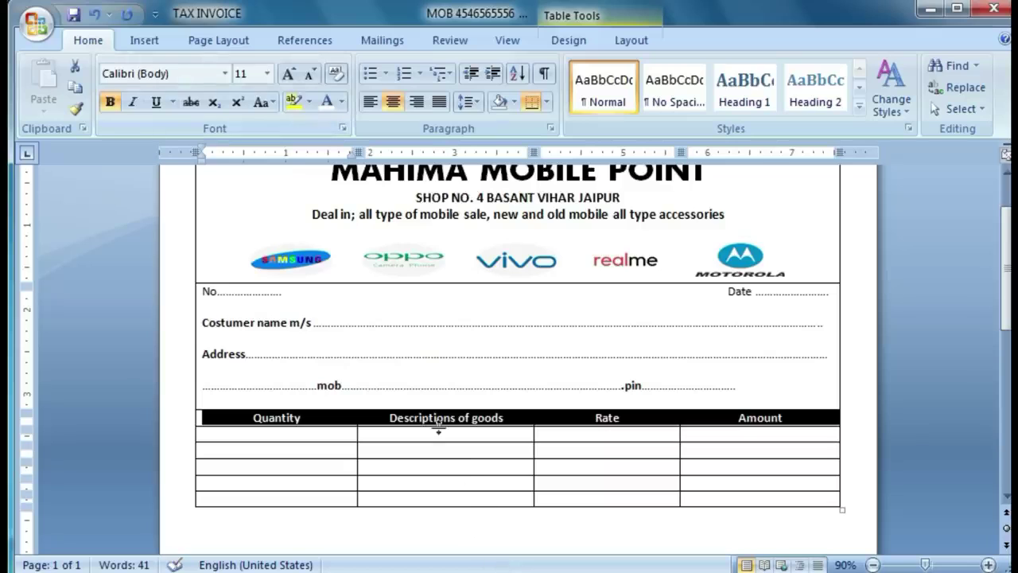
{"action": "left_click", "coordinate": [291, 77]}
{"action": "left_click", "coordinate": [477, 469]}
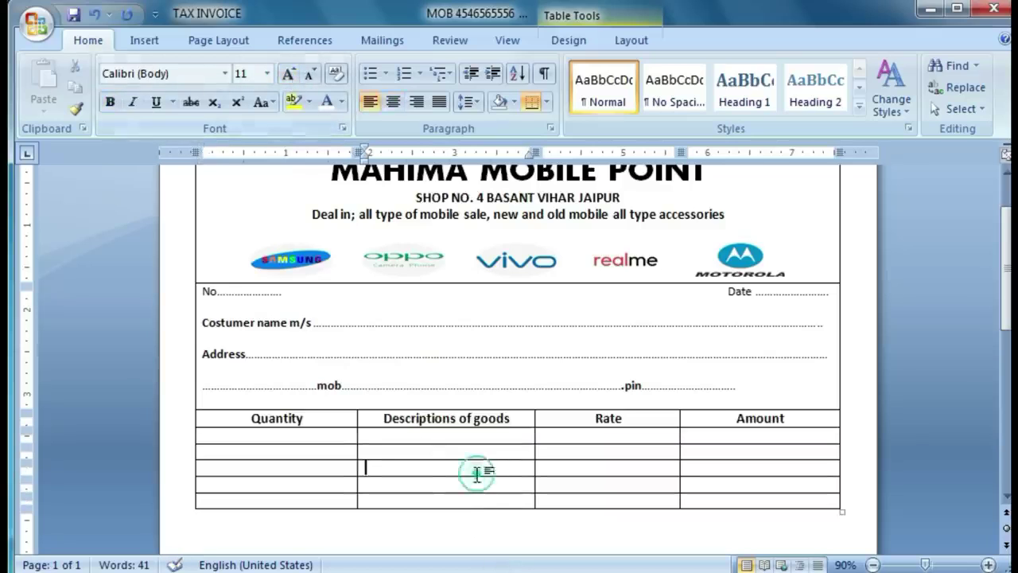
Make the first item row much taller and widen the Descriptions of goods column.
{"action": "scroll", "coordinate": [559, 477], "scroll_direction": "down", "scroll_amount": 1}
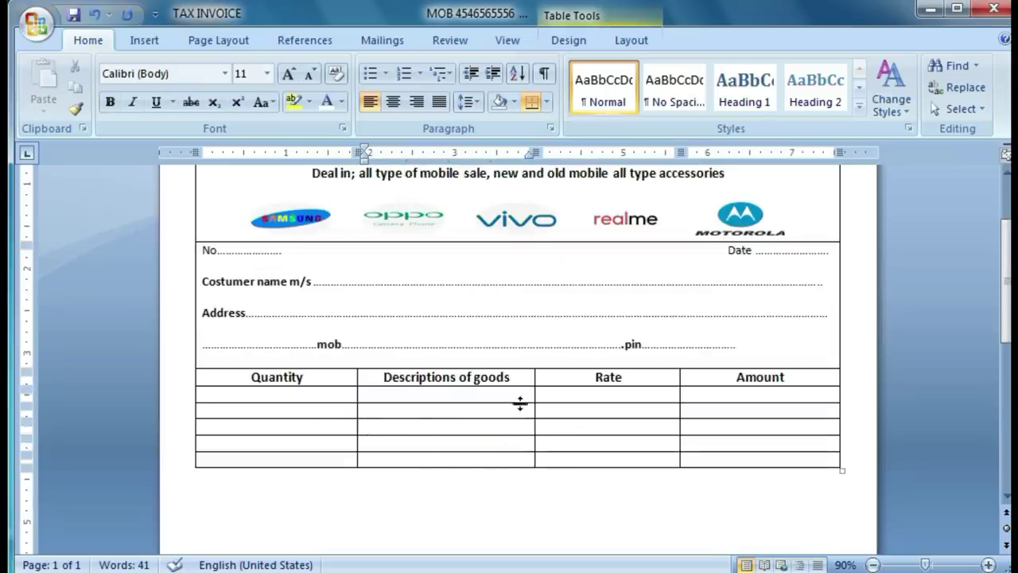
{"action": "left_click_drag", "start_coordinate": [519, 402], "coordinate": [538, 536]}
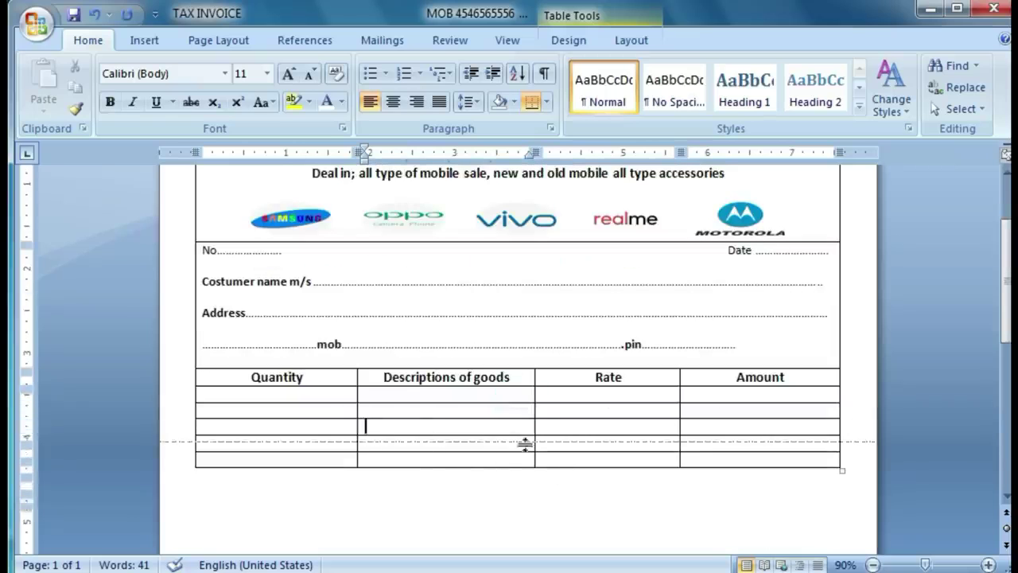
{"action": "scroll", "coordinate": [556, 461], "scroll_direction": "up", "scroll_amount": 2}
{"action": "scroll", "coordinate": [559, 437], "scroll_direction": "up", "scroll_amount": 4}
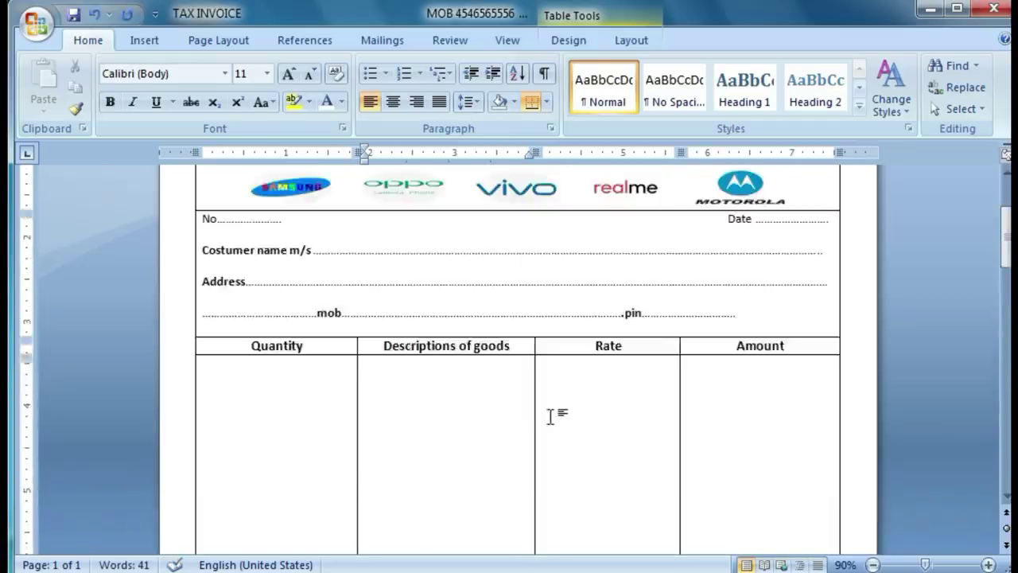
{"action": "scroll", "coordinate": [547, 415], "scroll_direction": "down", "scroll_amount": 2}
{"action": "scroll", "coordinate": [548, 410], "scroll_direction": "down", "scroll_amount": 3, "text": "ctrl"}
{"action": "scroll", "coordinate": [466, 360], "scroll_direction": "up", "scroll_amount": 1, "text": "ctrl"}
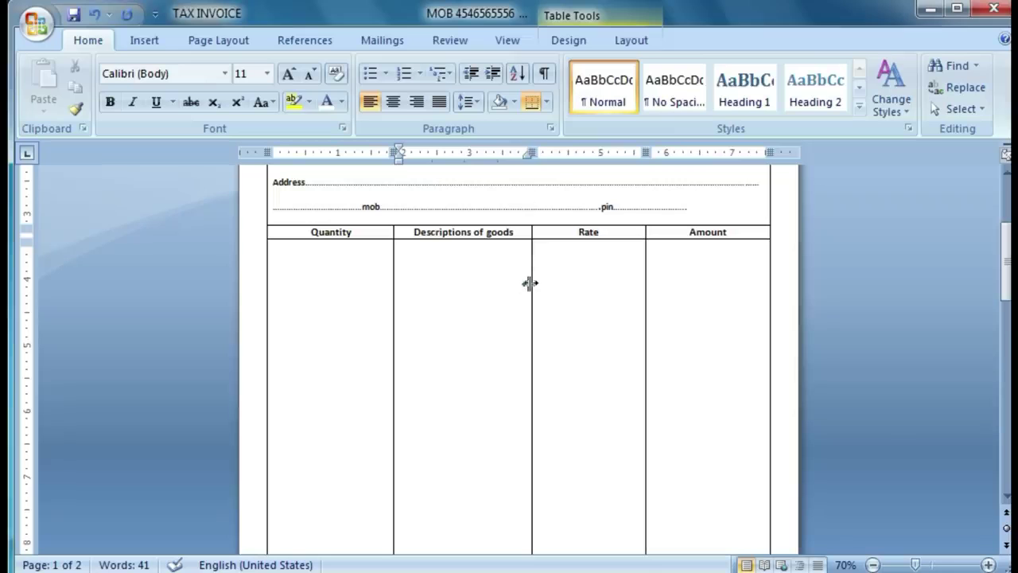
{"action": "mouse_move", "coordinate": [530, 283]}
{"action": "left_mouse_down"}
{"action": "mouse_move", "coordinate": [673, 300]}
{"action": "mouse_move", "coordinate": [681, 291]}
{"action": "left_mouse_up"}
{"action": "left_click_drag", "start_coordinate": [576, 298], "coordinate": [602, 295]}
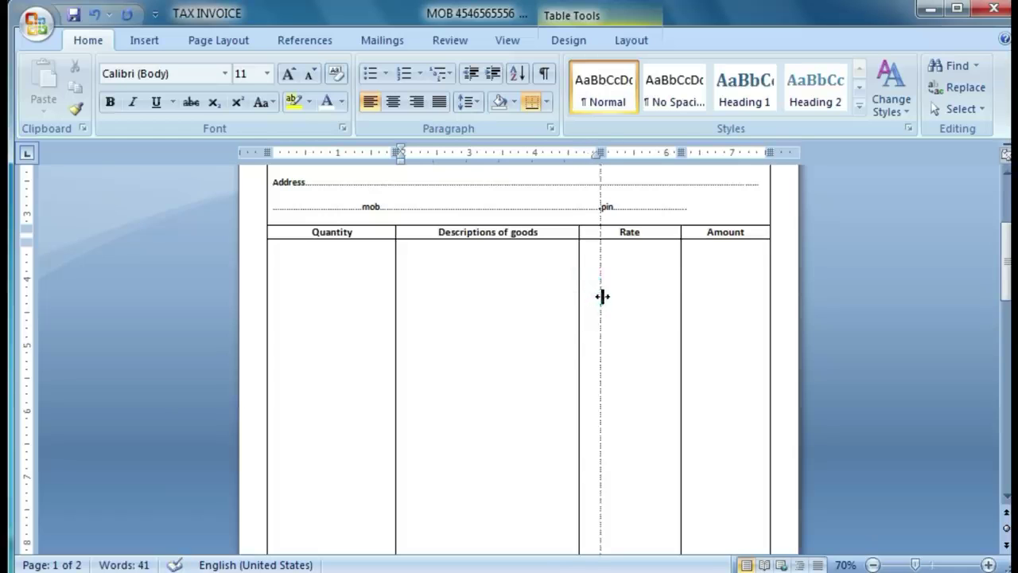
Shorten the tall item row to fit page one, then make the bottom row much taller.
{"action": "scroll", "coordinate": [461, 352], "scroll_direction": "down", "scroll_amount": 5}
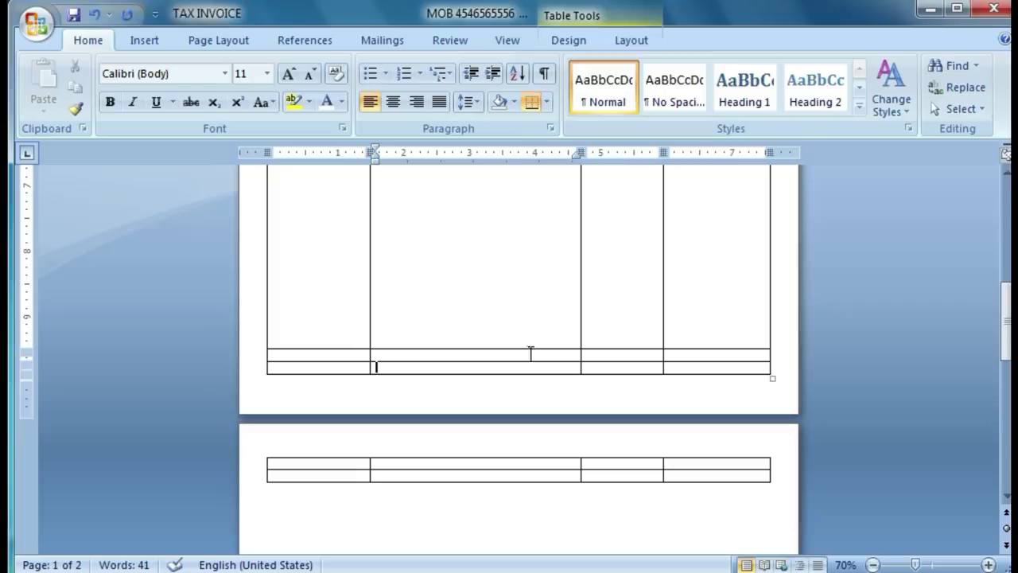
{"action": "left_click_drag", "start_coordinate": [528, 350], "coordinate": [532, 265]}
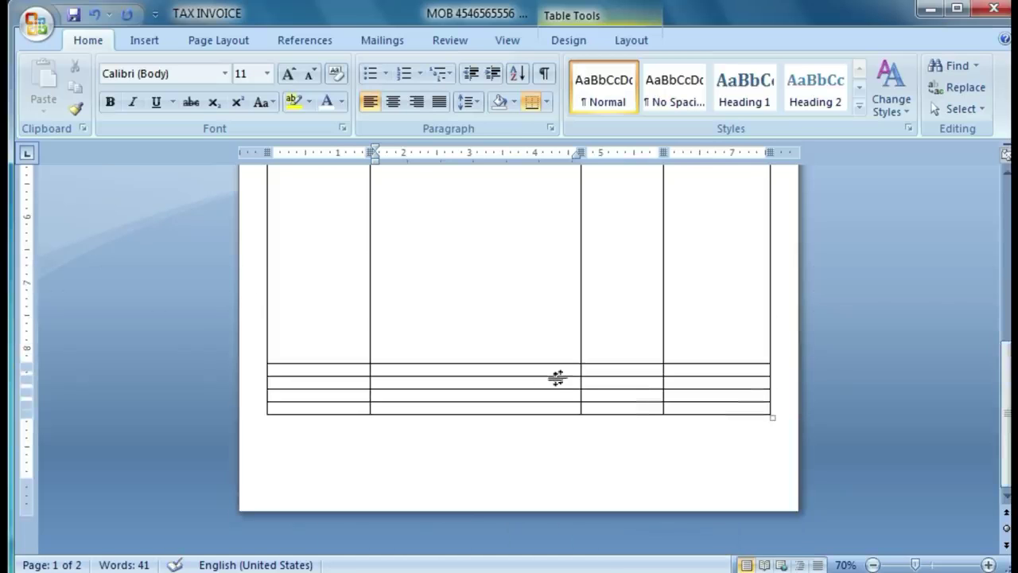
{"action": "left_click_drag", "start_coordinate": [534, 365], "coordinate": [527, 291]}
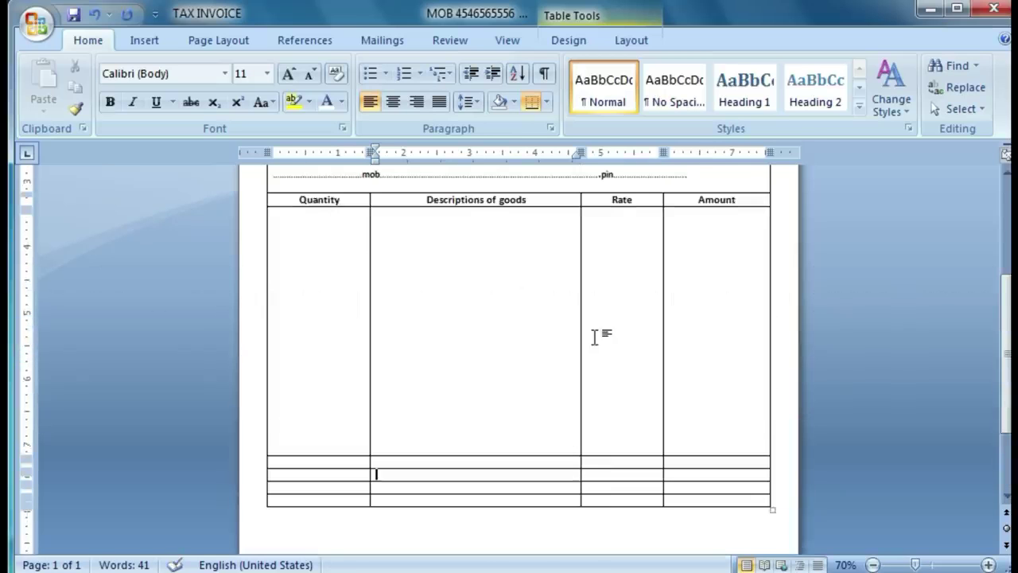
{"action": "scroll", "coordinate": [386, 306], "scroll_direction": "up", "scroll_amount": 2}
{"action": "scroll", "coordinate": [469, 361], "scroll_direction": "down", "scroll_amount": 3}
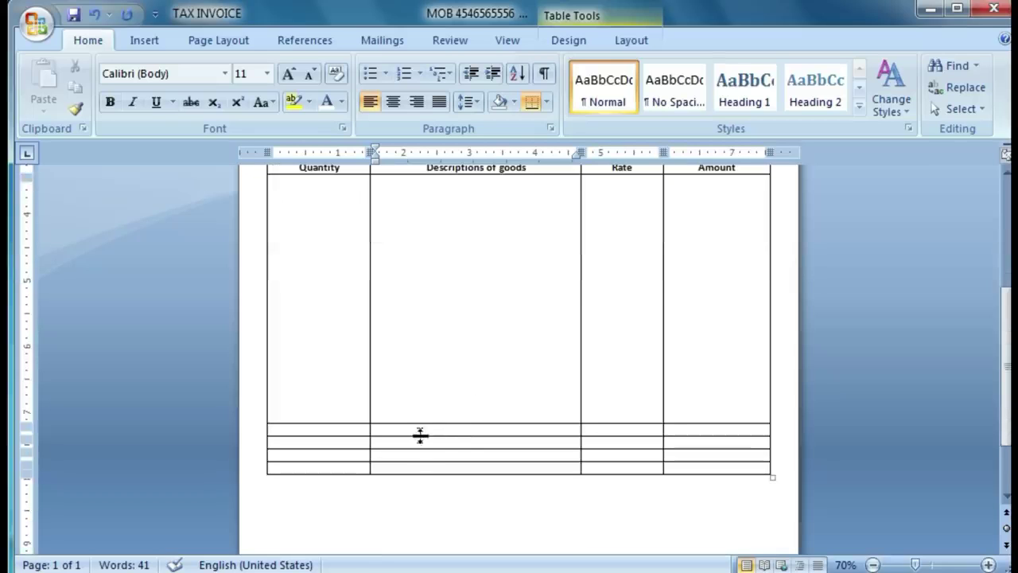
{"action": "left_click_drag", "start_coordinate": [487, 471], "coordinate": [498, 521]}
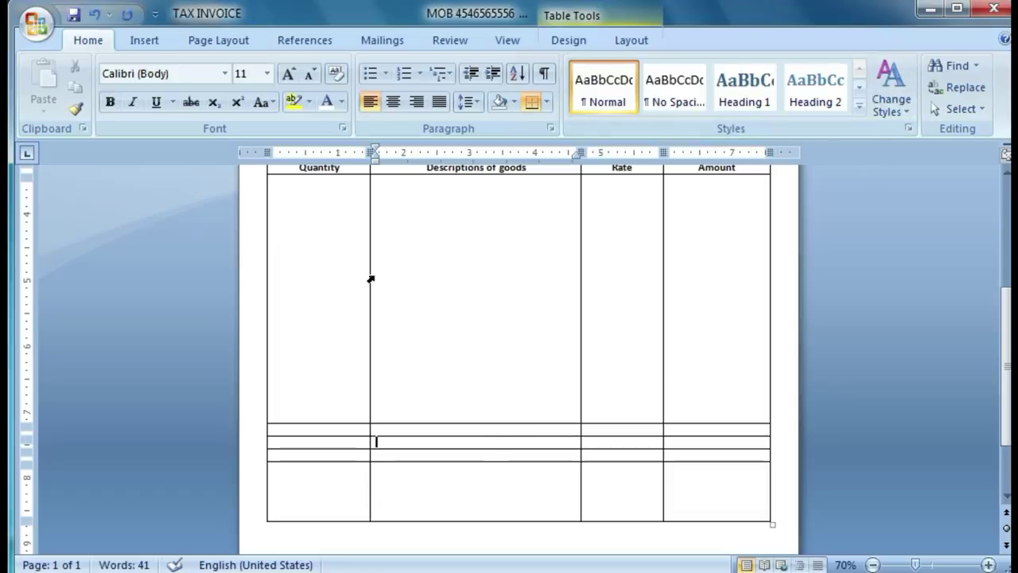
Use the Eraser to merge the table's bottom row into one wide cell.
{"action": "left_click", "coordinate": [339, 480]}
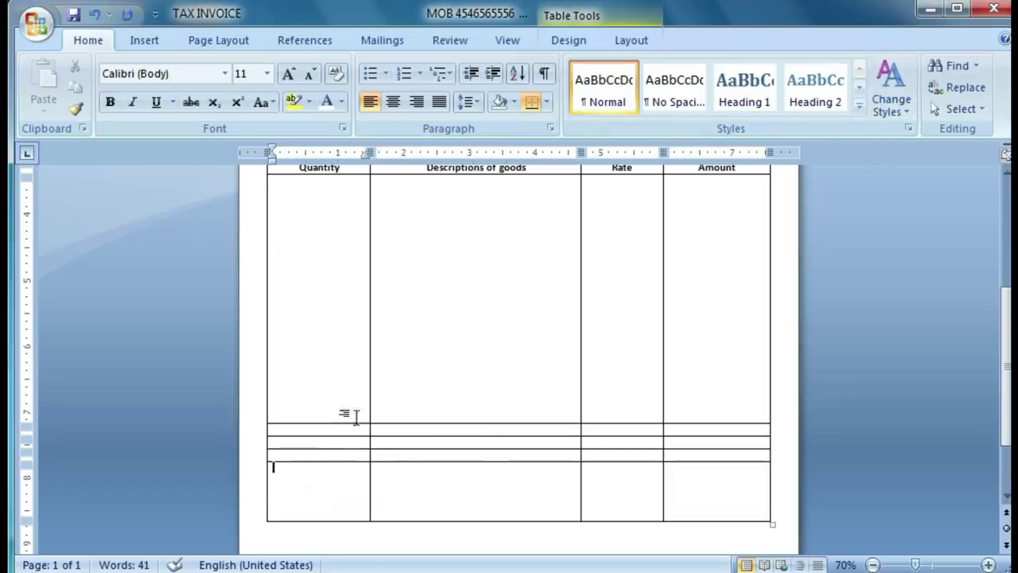
{"action": "left_click", "coordinate": [150, 41]}
{"action": "left_click", "coordinate": [563, 42]}
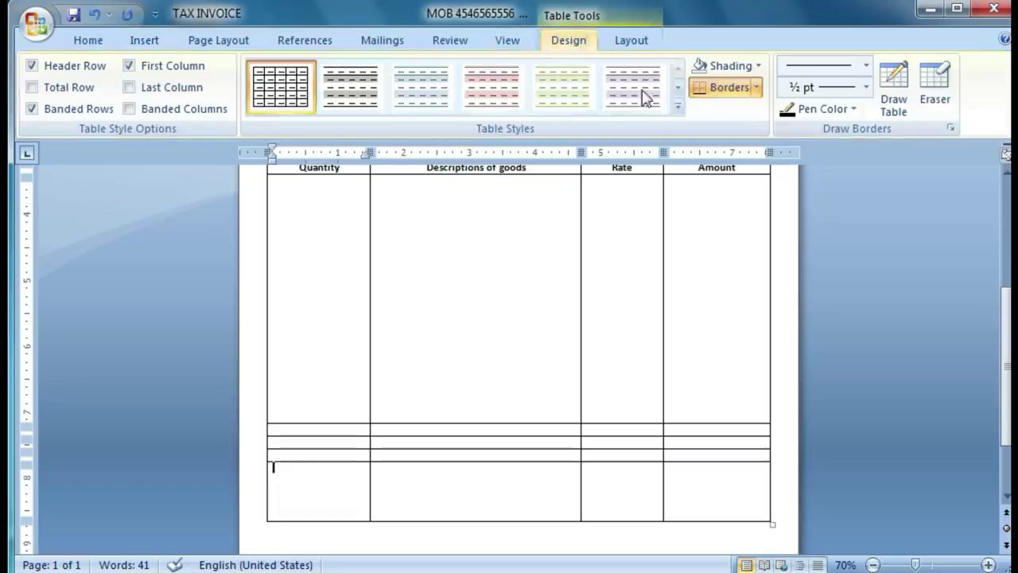
{"action": "left_click", "coordinate": [937, 99]}
{"action": "left_click_drag", "start_coordinate": [320, 493], "coordinate": [695, 495]}
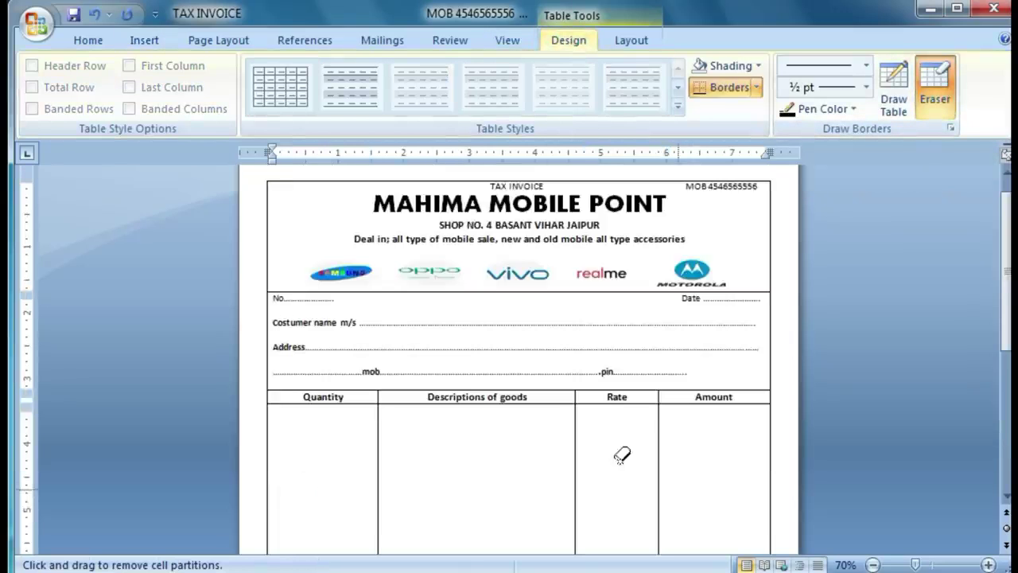
{"action": "scroll", "coordinate": [614, 454], "scroll_direction": "down", "scroll_amount": 5}
{"action": "scroll", "coordinate": [572, 445], "scroll_direction": "down", "scroll_amount": 1}
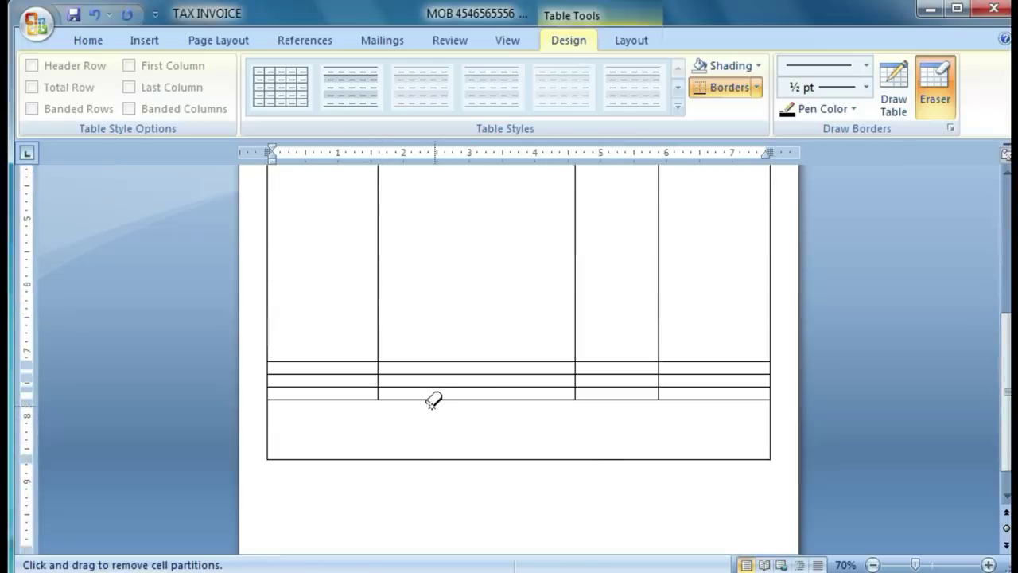
{"action": "left_click", "coordinate": [941, 84]}
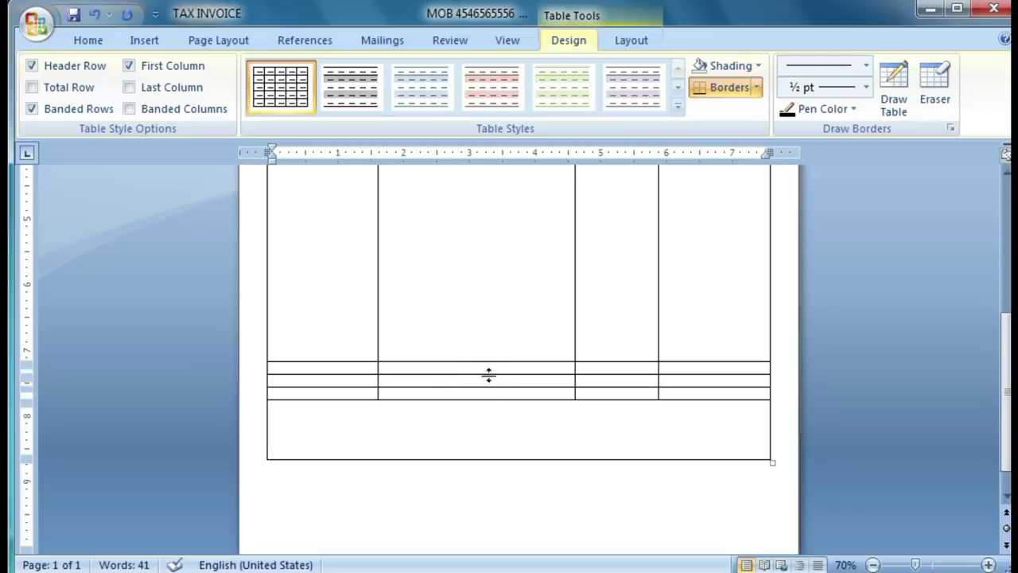
Adjust the height of a lower table row.
{"action": "left_click_drag", "start_coordinate": [488, 374], "coordinate": [486, 389]}
{"action": "scroll", "coordinate": [486, 389], "scroll_direction": "up", "scroll_amount": 5}
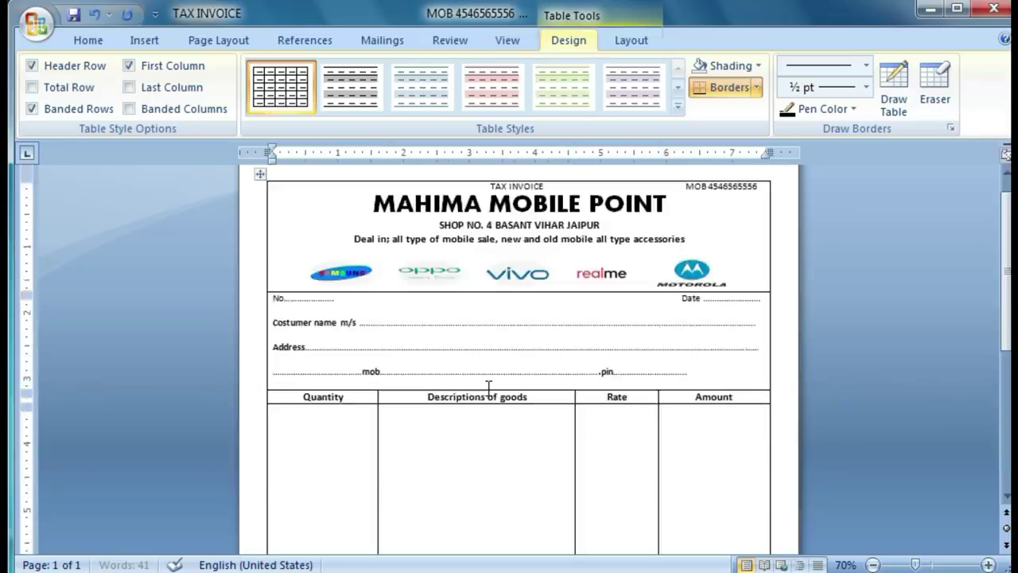
{"action": "scroll", "coordinate": [493, 396], "scroll_direction": "down", "scroll_amount": 3}
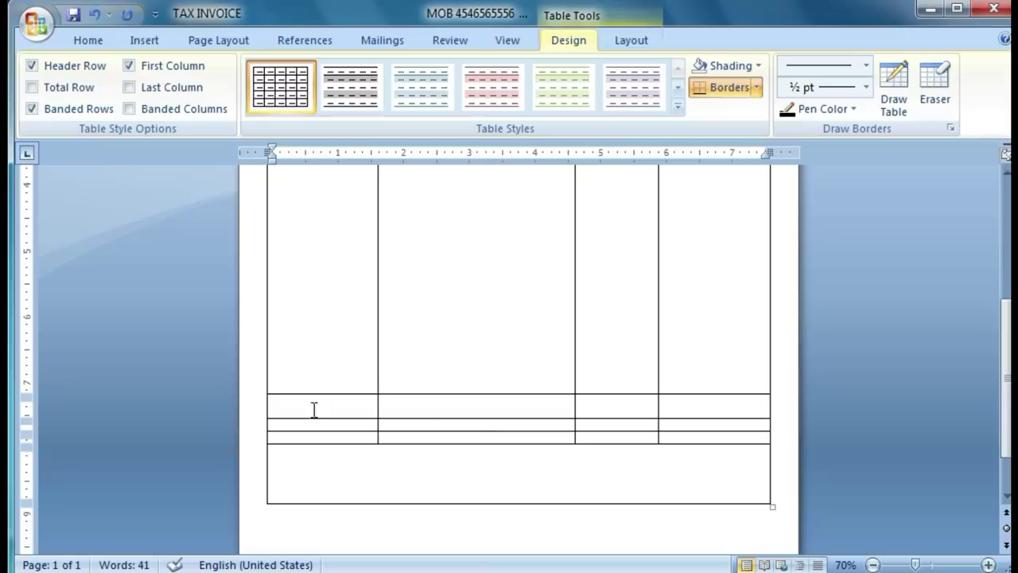
Erase partitions to merge the lower-left rows into one block and leave two Rate/Amount rows.
{"action": "left_click", "coordinate": [934, 88]}
{"action": "left_click_drag", "start_coordinate": [357, 342], "coordinate": [477, 363]}
{"action": "scroll", "coordinate": [455, 386], "scroll_direction": "down", "scroll_amount": 8}
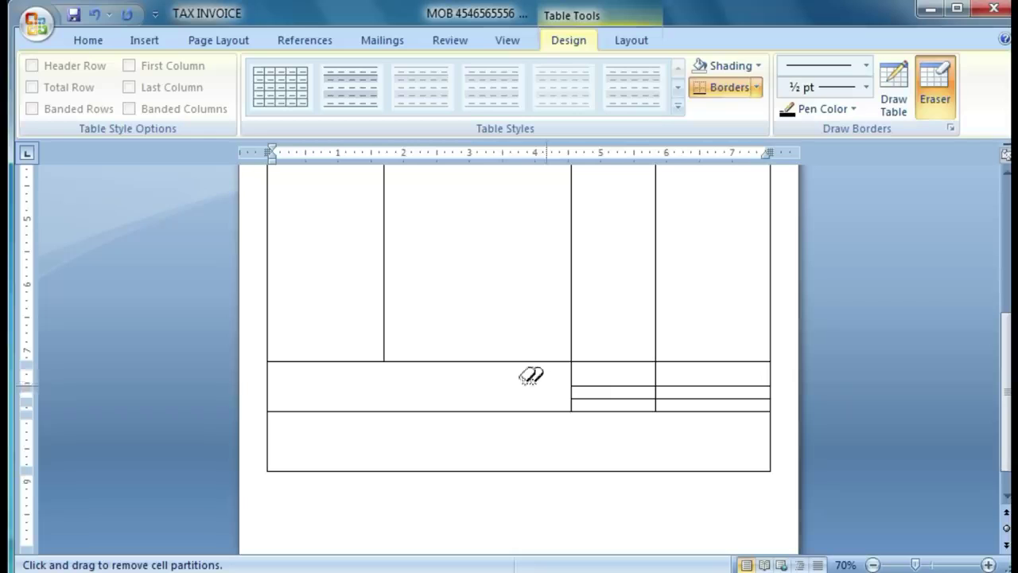
{"action": "left_click", "coordinate": [610, 390]}
{"action": "mouse_move", "coordinate": [610, 389]}
{"action": "left_mouse_down"}
{"action": "mouse_move", "coordinate": [624, 386]}
{"action": "mouse_move", "coordinate": [618, 375]}
{"action": "left_mouse_up"}
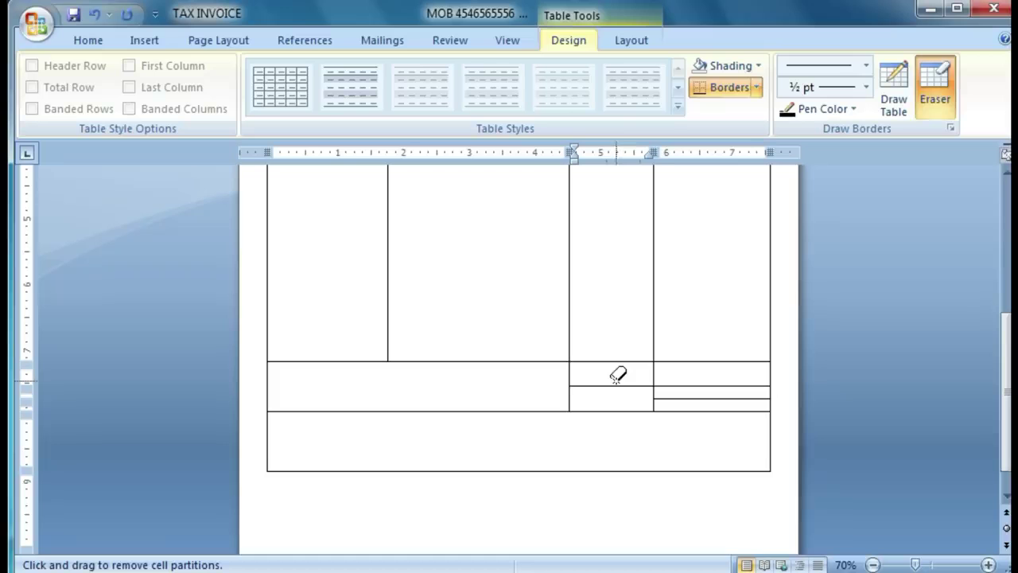
{"action": "left_click", "coordinate": [698, 391]}
{"action": "scroll", "coordinate": [600, 389], "scroll_direction": "up", "scroll_amount": 2}
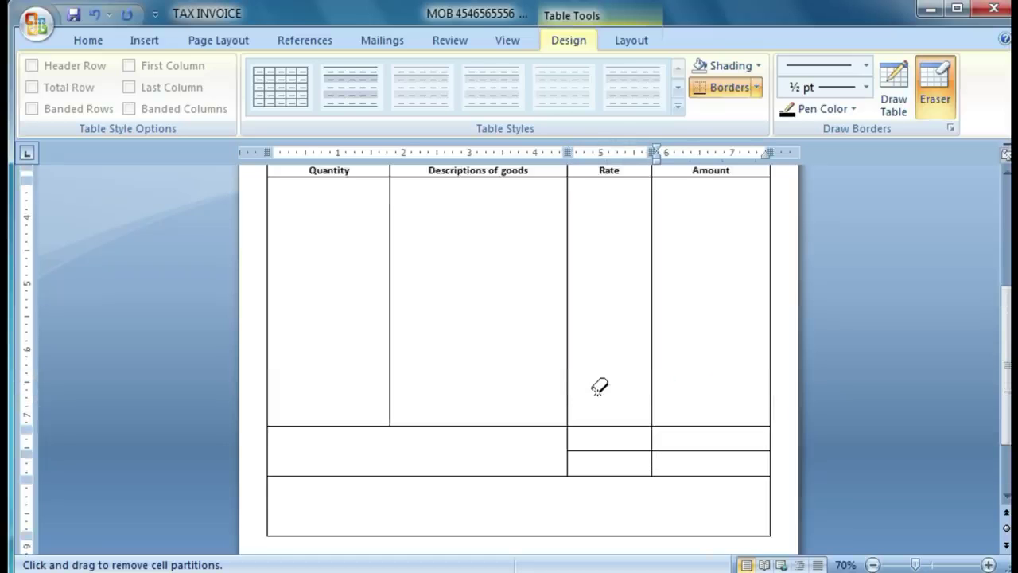
{"action": "scroll", "coordinate": [599, 387], "scroll_direction": "up", "scroll_amount": 3}
{"action": "scroll", "coordinate": [600, 387], "scroll_direction": "up", "scroll_amount": 1}
{"action": "scroll", "coordinate": [600, 388], "scroll_direction": "down", "scroll_amount": 3}
{"action": "scroll", "coordinate": [602, 389], "scroll_direction": "down", "scroll_amount": 2}
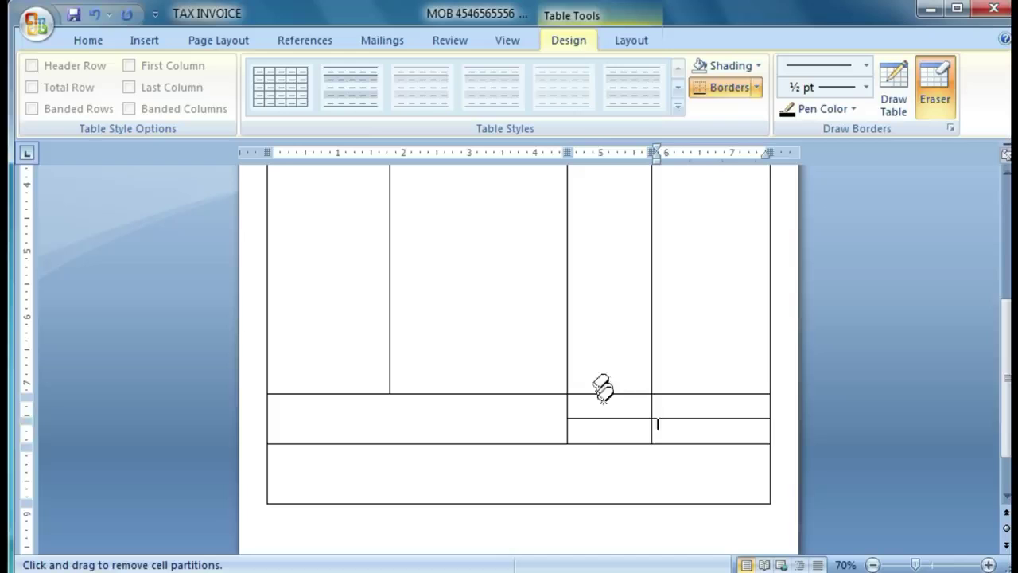
{"action": "scroll", "coordinate": [604, 406], "scroll_direction": "up", "scroll_amount": 2}
{"action": "scroll", "coordinate": [600, 419], "scroll_direction": "down", "scroll_amount": 1}
Type the Tax label in the upper small cell and enlarge it.
{"action": "key", "text": "Escape"}
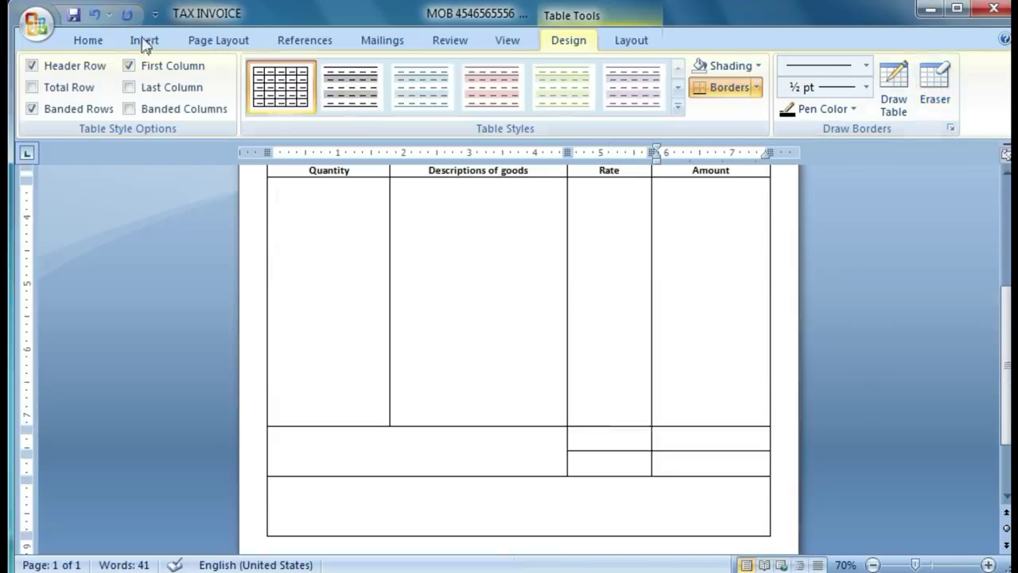
{"action": "left_click_drag", "start_coordinate": [609, 440], "coordinate": [716, 465]}
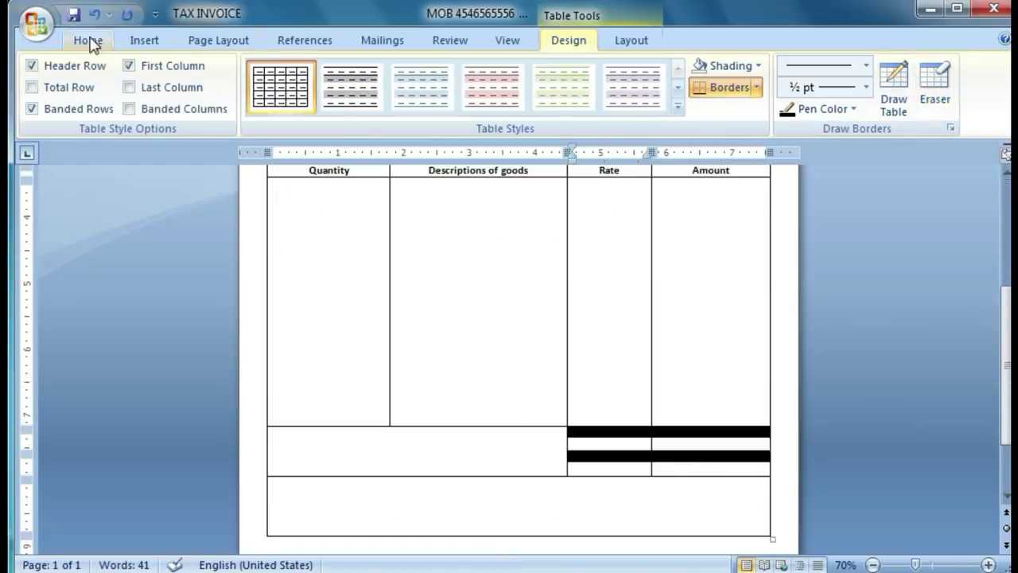
{"action": "left_click", "coordinate": [88, 40]}
{"action": "left_click", "coordinate": [609, 433]}
{"action": "type", "text": "VAT"}
{"action": "double_click", "coordinate": [609, 432]}
{"action": "left_click", "coordinate": [720, 385]}
{"action": "left_click", "coordinate": [720, 385]}
{"action": "left_click", "coordinate": [721, 385]}
{"action": "left_click", "coordinate": [720, 385]}
Type Total amount in the cell below, making it and Tax bold and larger.
{"action": "left_click", "coordinate": [613, 457]}
{"action": "type", "text": "total"}
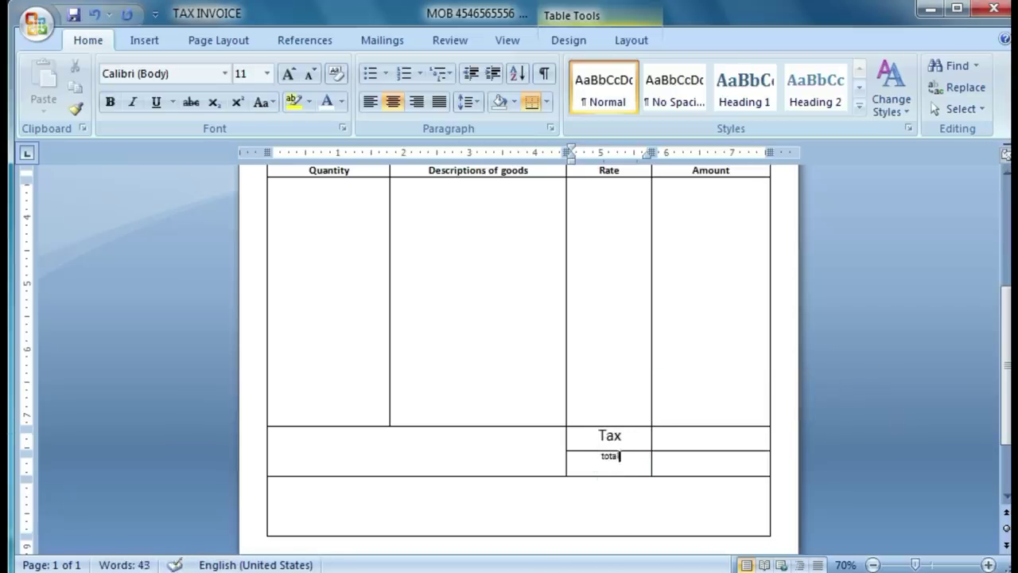
{"action": "type", "text": " amount"}
{"action": "left_click_drag", "start_coordinate": [648, 458], "coordinate": [567, 458]}
{"action": "left_click", "coordinate": [573, 435]}
{"action": "left_click", "coordinate": [686, 413]}
{"action": "left_click", "coordinate": [687, 413]}
{"action": "left_click", "coordinate": [686, 412]}
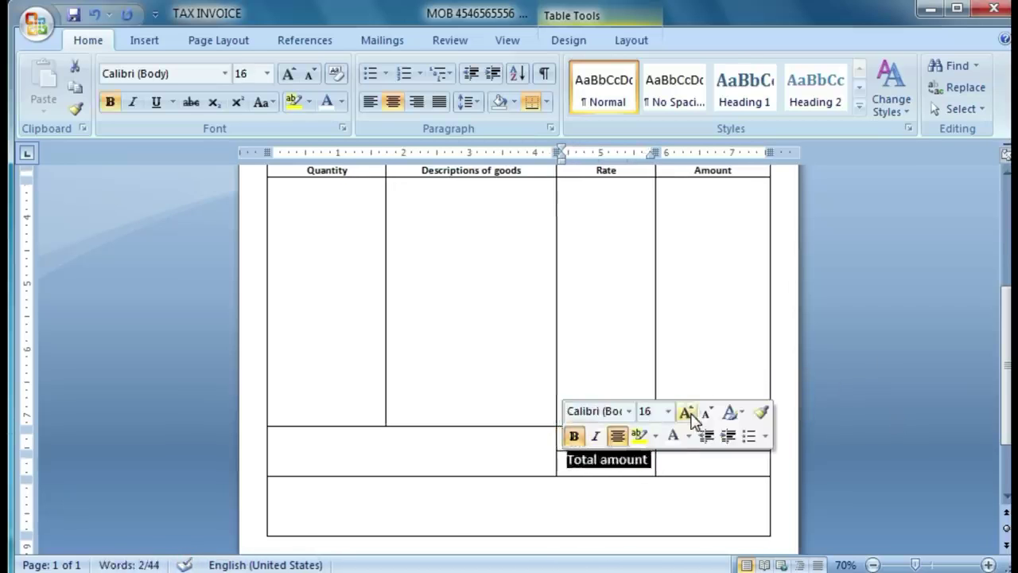
{"action": "double_click", "coordinate": [606, 435]}
{"action": "left_click", "coordinate": [596, 404]}
{"action": "left_click", "coordinate": [713, 452]}
{"action": "double_click", "coordinate": [606, 434]}
Type 'Amount in words' with a dotted leader in the merged lower-left cell.
{"action": "left_click", "coordinate": [306, 435]}
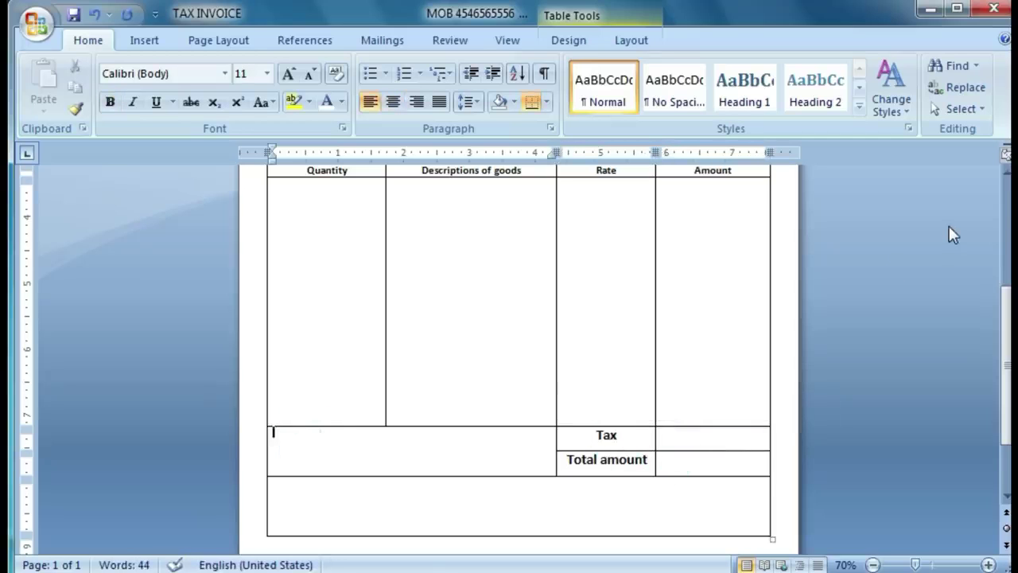
{"action": "type", "text": "amun"}
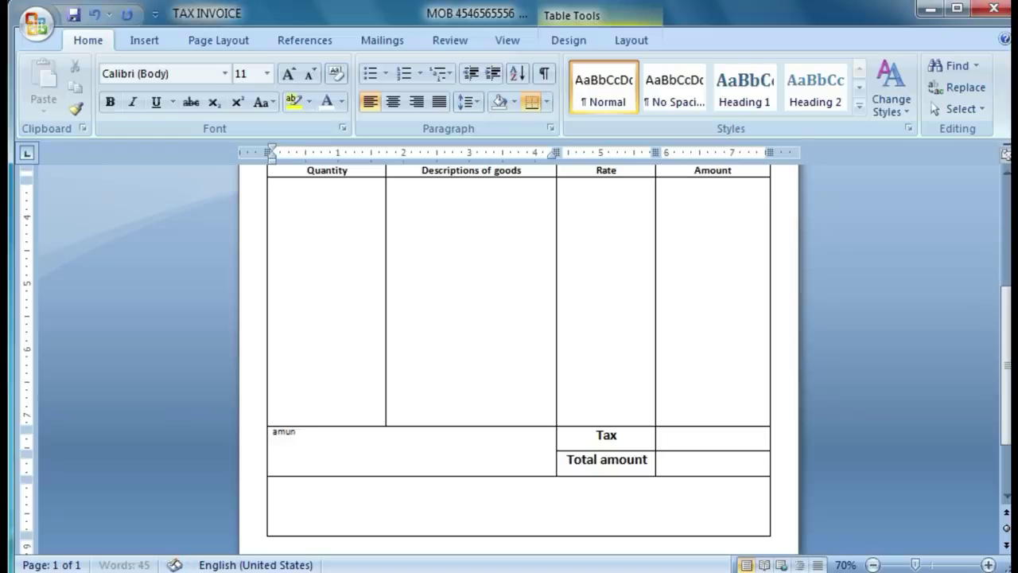
{"action": "type", "text": "ount"}
{"action": "type", "text": " in words"}
{"action": "key", "text": "ctrl+Tab"}
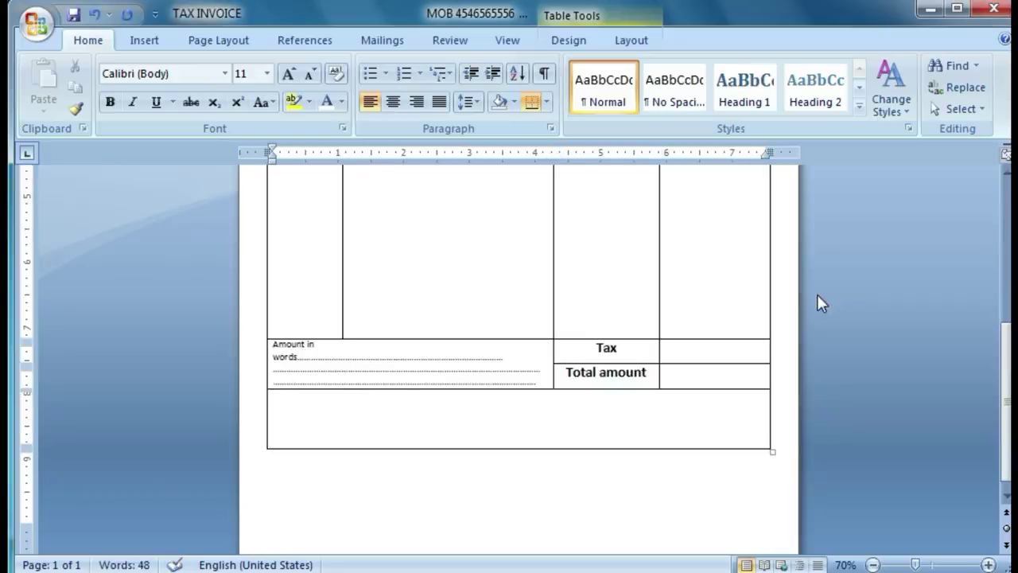
Set the bottom cell's font size to 16 and type the label 'Note -:'.
{"action": "type", "text": "note"}
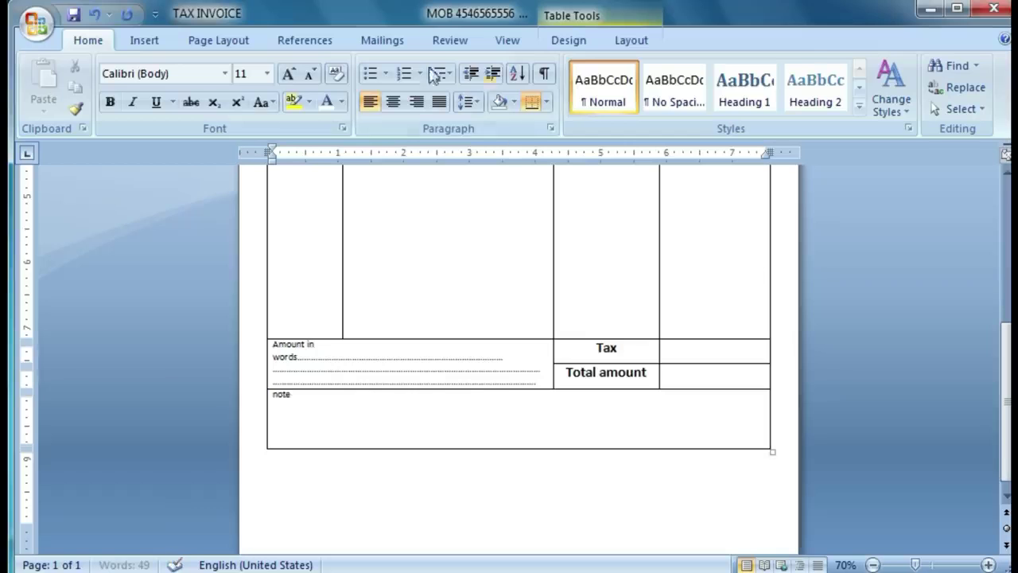
{"action": "left_click", "coordinate": [266, 74]}
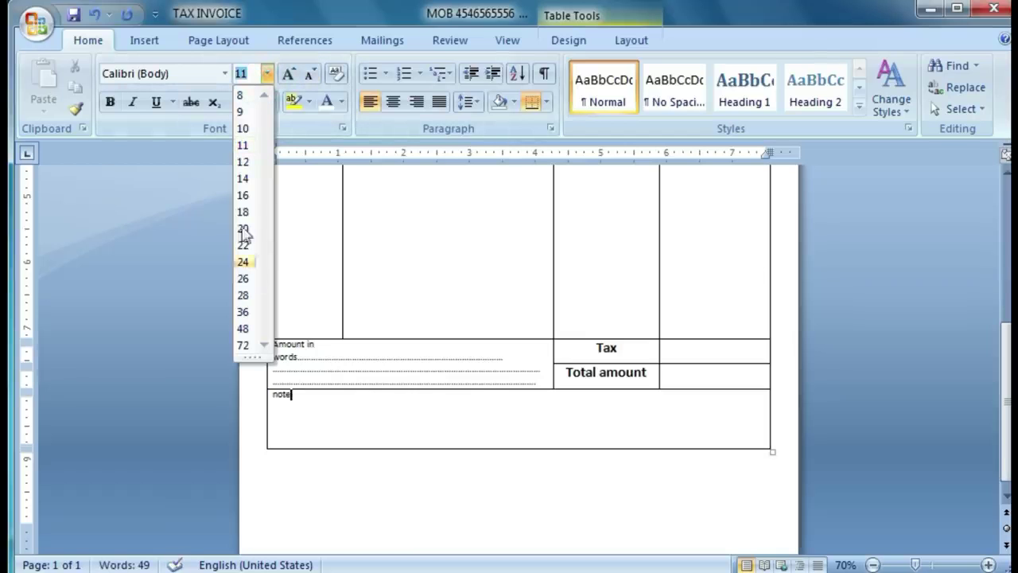
{"action": "left_click", "coordinate": [242, 195]}
{"action": "type", "text": "fdsfdfd"}
{"action": "key", "text": "BackSpace"}
{"action": "key", "text": "BackSpace"}
{"action": "key", "text": "BackSpace"}
{"action": "key", "text": "BackSpace"}
{"action": "key", "text": "BackSpace"}
{"action": "key", "text": "BackSpace"}
{"action": "left_click", "coordinate": [267, 74]}
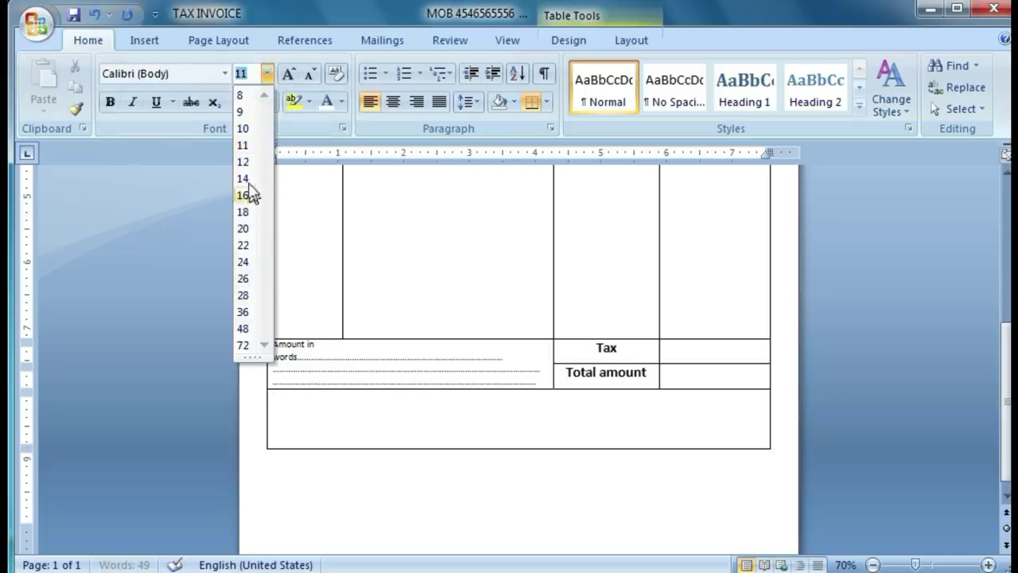
{"action": "left_click", "coordinate": [245, 194]}
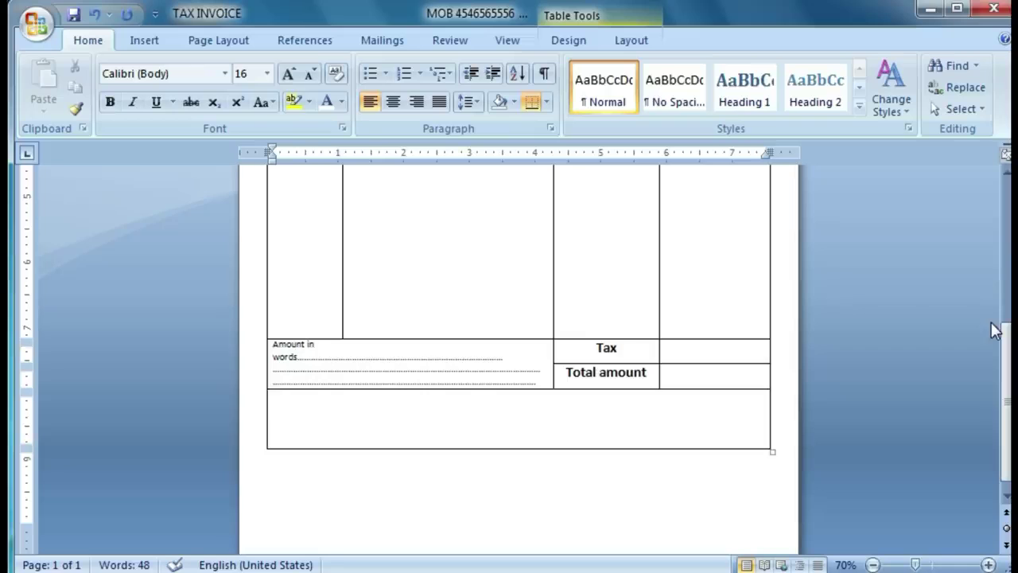
{"action": "type", "text": "not"}
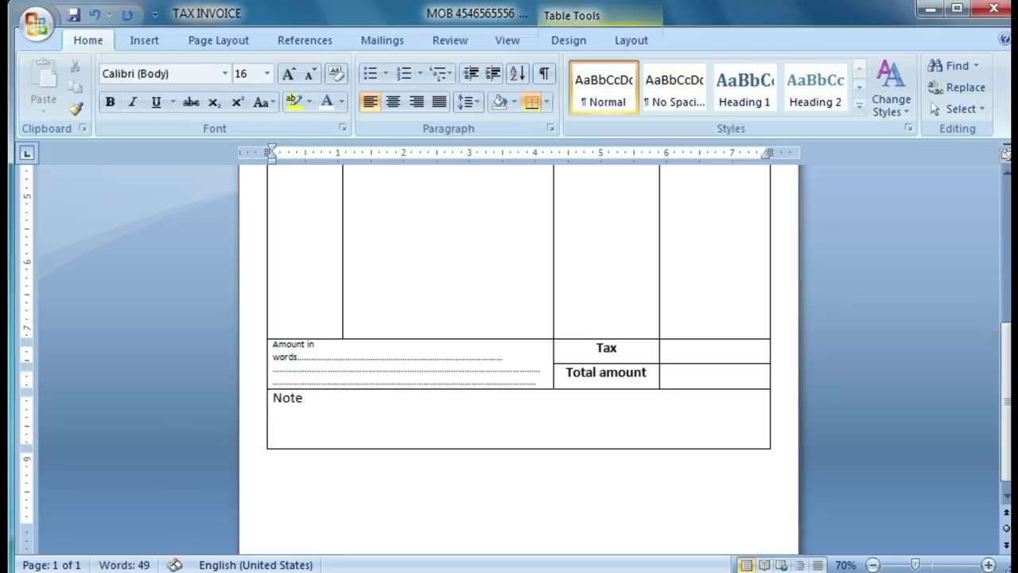
{"action": "type", "text": " -:"}
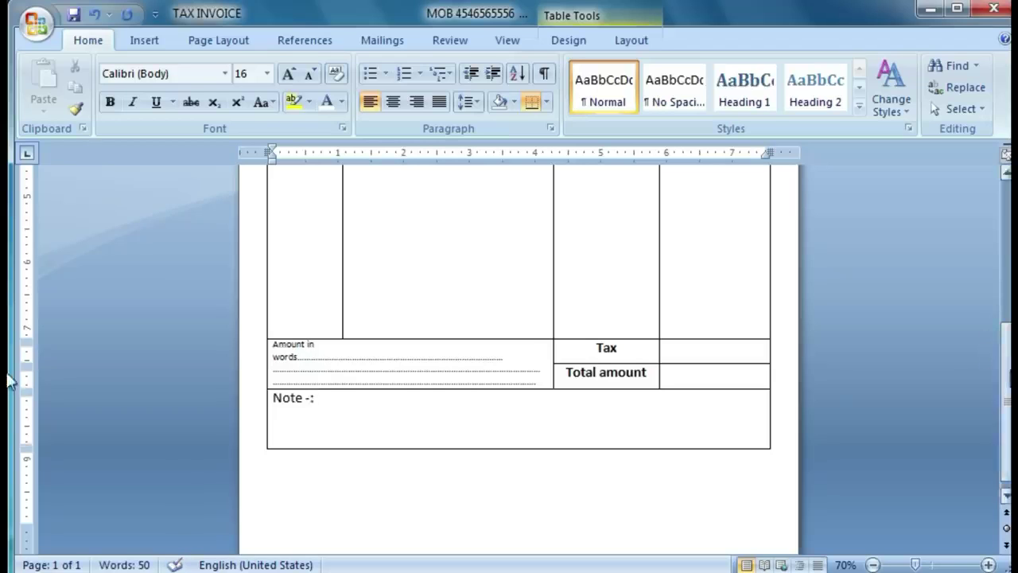
Switch input to Hindi and type 'मोबाइल में कोई भी खराबी' in the note cell.
{"action": "left_click", "coordinate": [829, 570]}
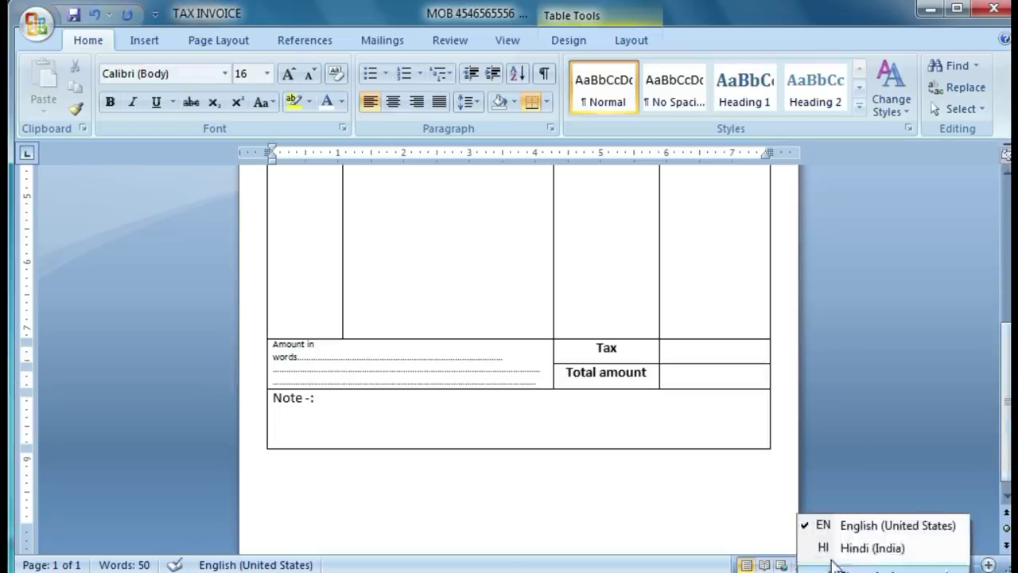
{"action": "left_click", "coordinate": [843, 548]}
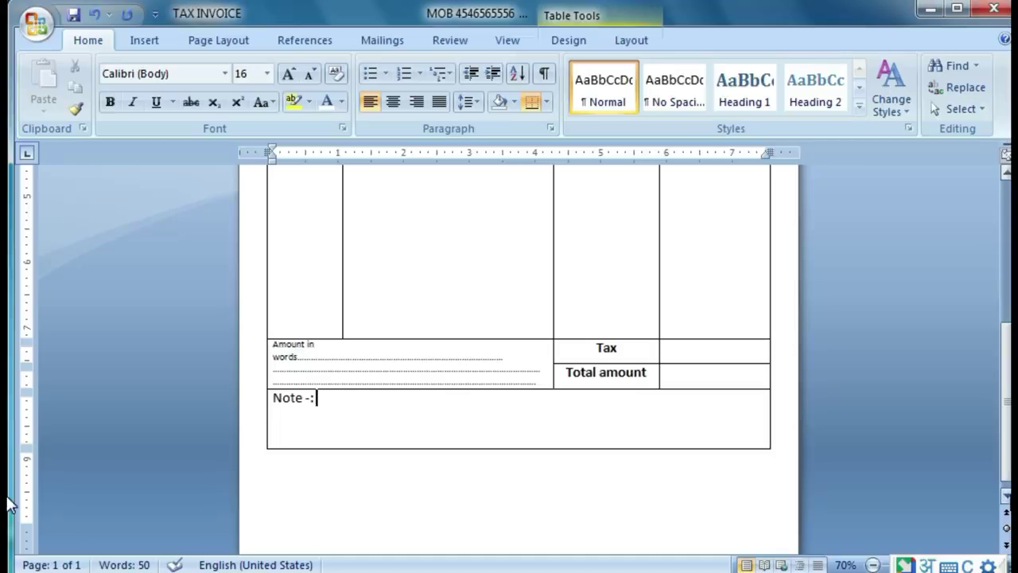
{"action": "type", "text": "mobile"}
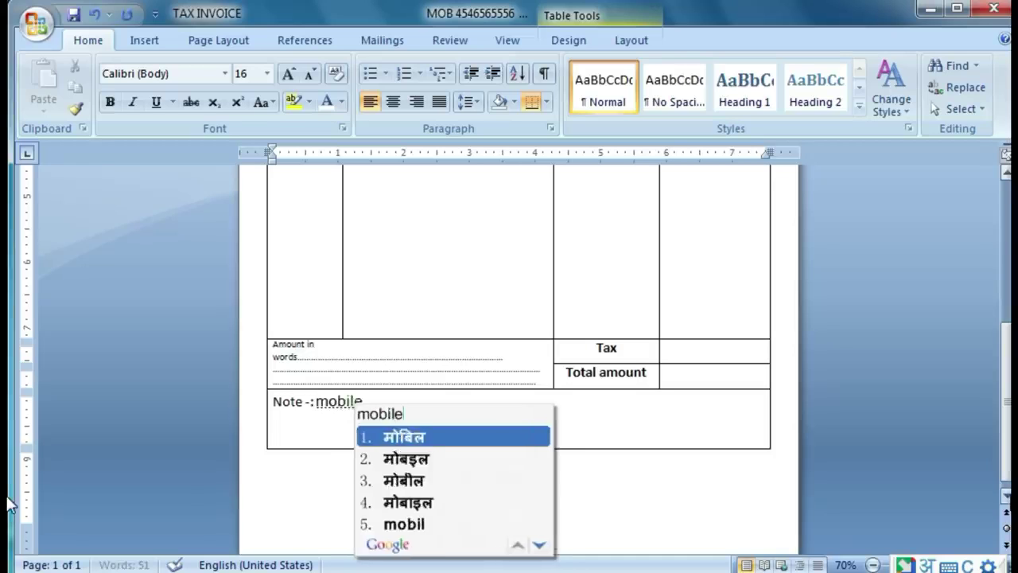
{"action": "key", "text": "space"}
{"action": "type", "text": "me"}
{"action": "key", "text": "space"}
{"action": "type", "text": "koi"}
{"action": "key", "text": "space"}
{"action": "type", "text": "bhi"}
{"action": "key", "text": "space"}
{"action": "type", "text": "kh"}
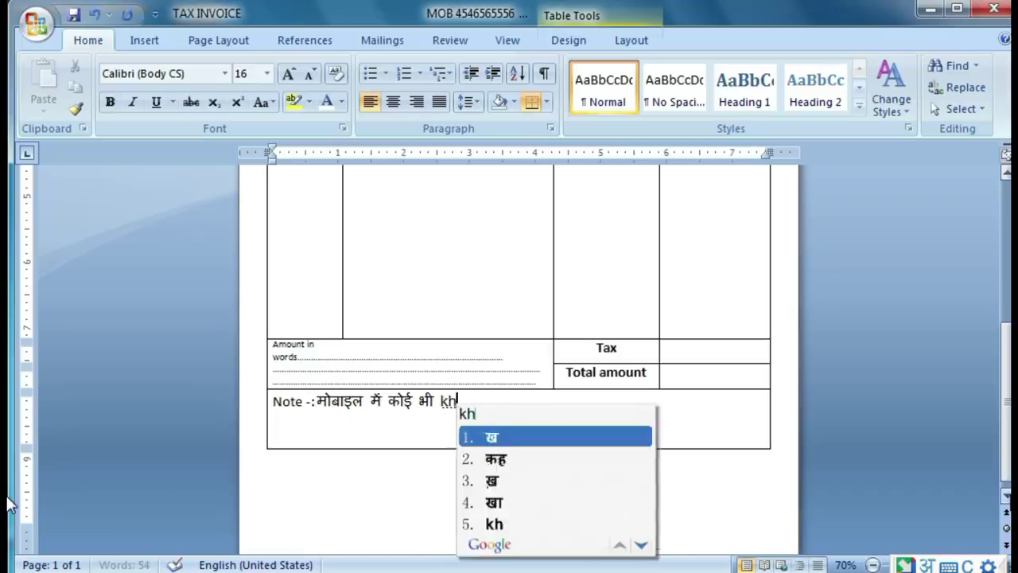
{"action": "type", "text": "arabi"}
{"action": "key", "text": "space"}
Continue the Hindi note: faults go to the service centre, no shop guarantee, no returns.
{"action": "type", "text": "honbe"}
{"action": "key", "text": "BackSpace"}
{"action": "key", "text": "BackSpace"}
{"action": "type", "text": "ne"}
{"action": "key", "text": "space"}
{"action": "type", "text": "par"}
{"action": "key", "text": "space"}
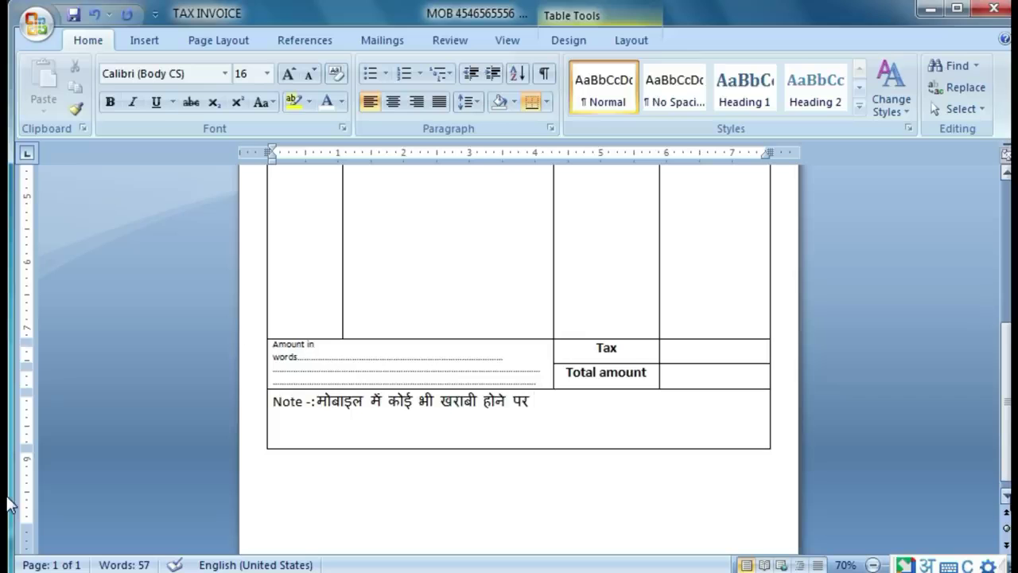
{"action": "type", "text": "grahak ko khud service center jana hoga | dukan dar ki koi guarantee nahi "}
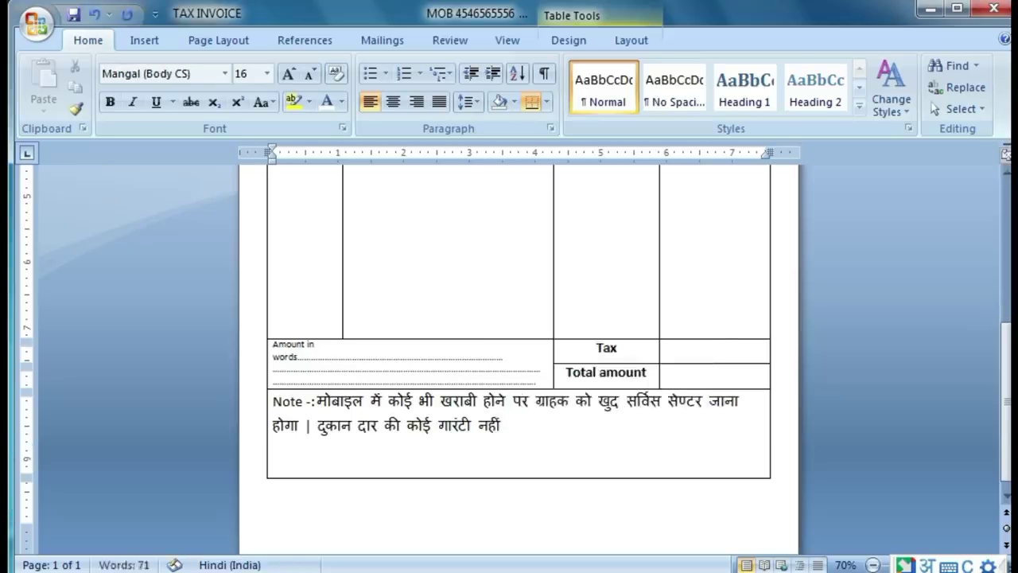
{"action": "type", "text": "hoi "}
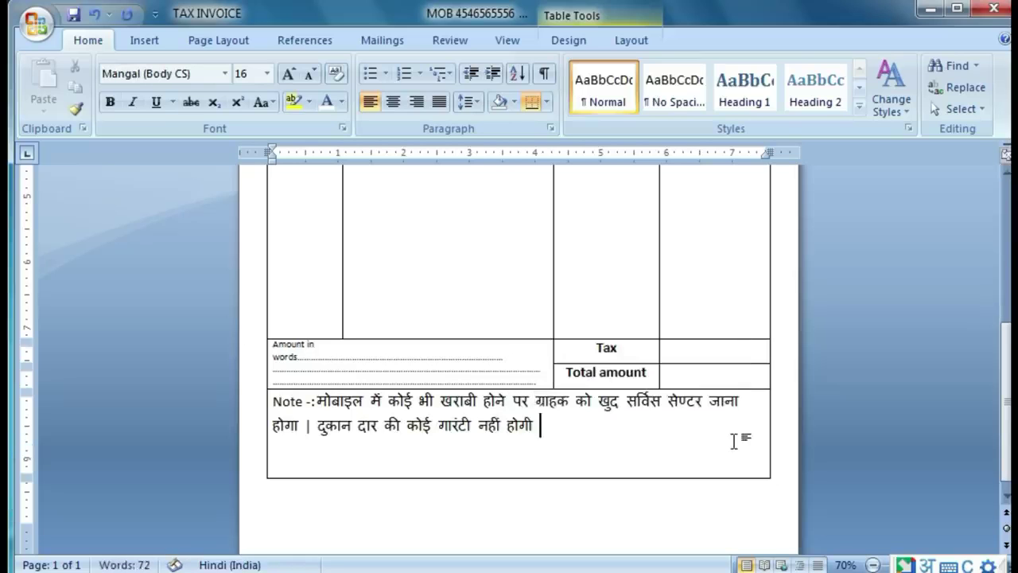
{"action": "type", "text": " | बिका हुआ प्रोडक्ट वापिस नहीं होगा मैंने यह सर्त पड़ ली है |"}
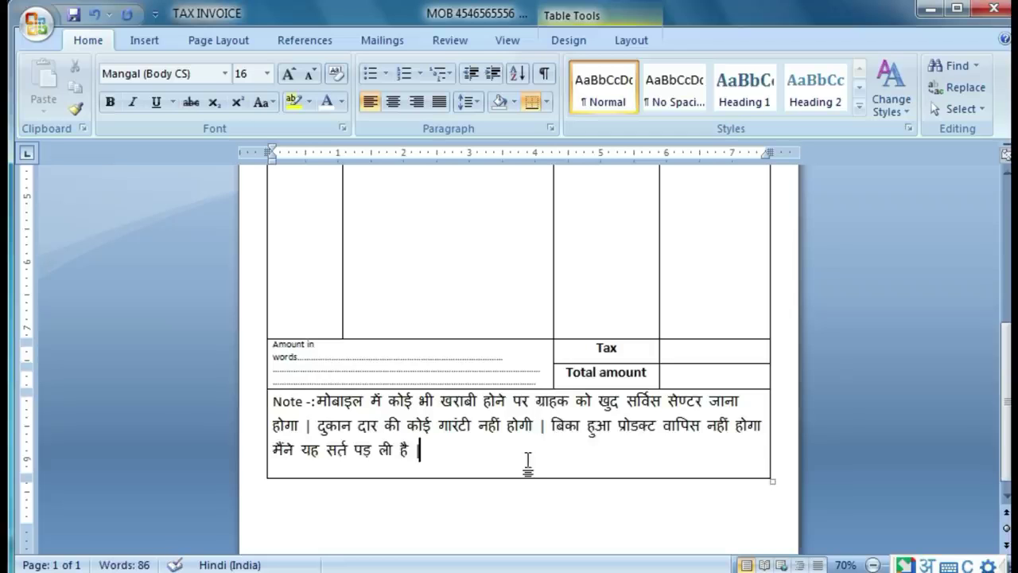
Make the note row taller and add a left dotted line labelled 'Costumer sign' in English.
{"action": "left_click_drag", "start_coordinate": [521, 475], "coordinate": [529, 502]}
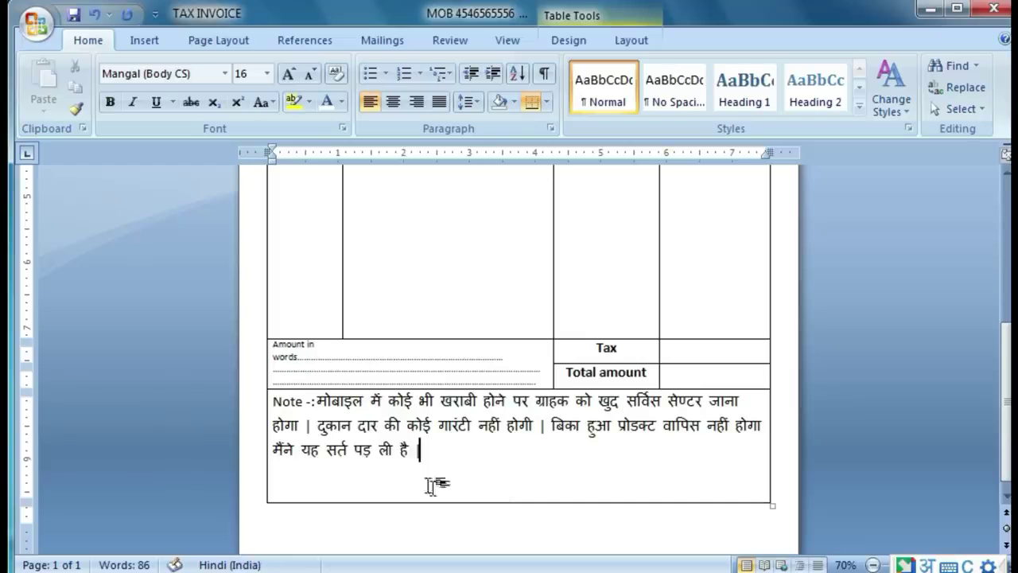
{"action": "left_click", "coordinate": [437, 459]}
{"action": "key", "text": "alt+shift"}
{"action": "type", "text": "..............."}
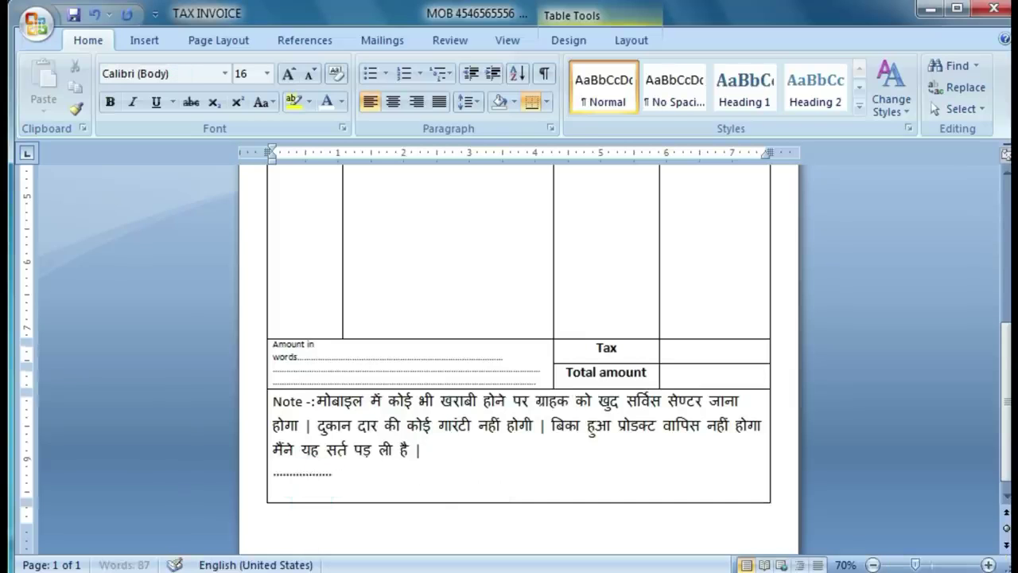
{"action": "type", "text": ".............. so"}
{"action": "key", "text": "BackSpace"}
{"action": "key", "text": "BackSpace"}
{"action": "type", "text": "costumer sign"}
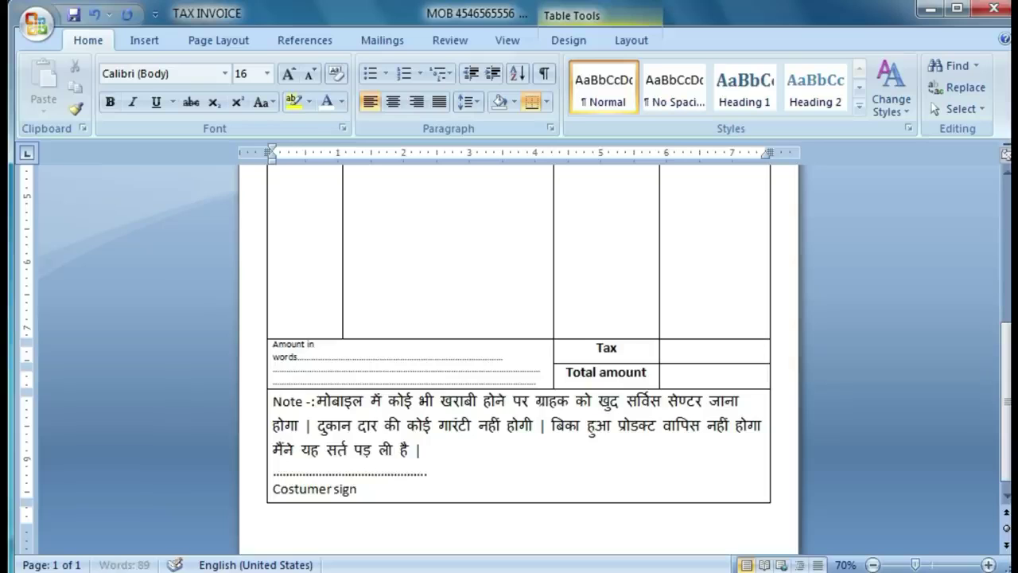
Add a right-hand dotted signature line labelled 'Sign of shop'.
{"action": "scroll", "coordinate": [426, 370], "scroll_direction": "down", "scroll_amount": 3}
{"action": "left_click", "coordinate": [425, 370]}
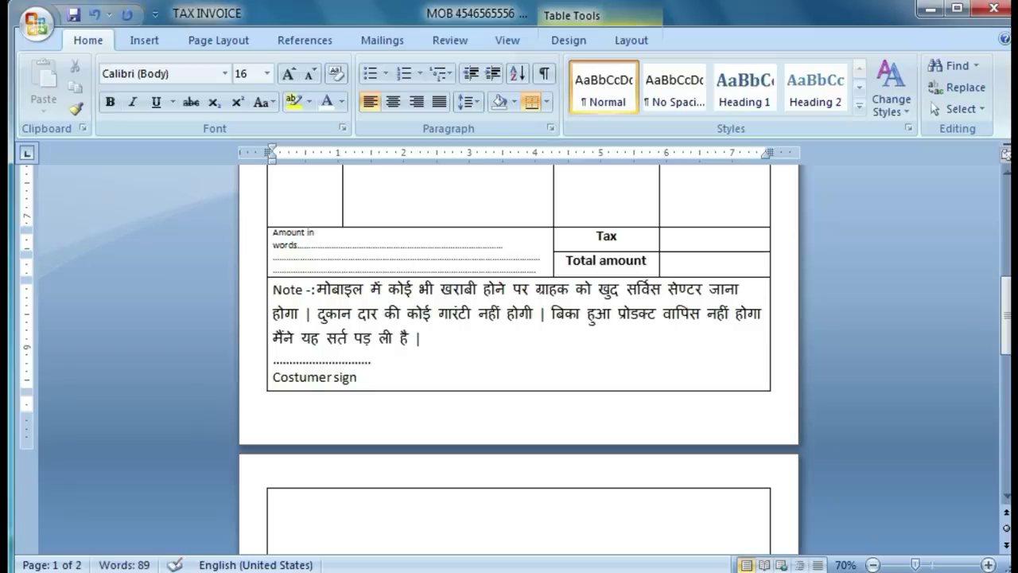
{"action": "left_click", "coordinate": [636, 350]}
{"action": "left_click", "coordinate": [621, 364]}
{"action": "left_click", "coordinate": [513, 371]}
{"action": "left_click", "coordinate": [611, 357]}
{"action": "type", "text": ".................................."}
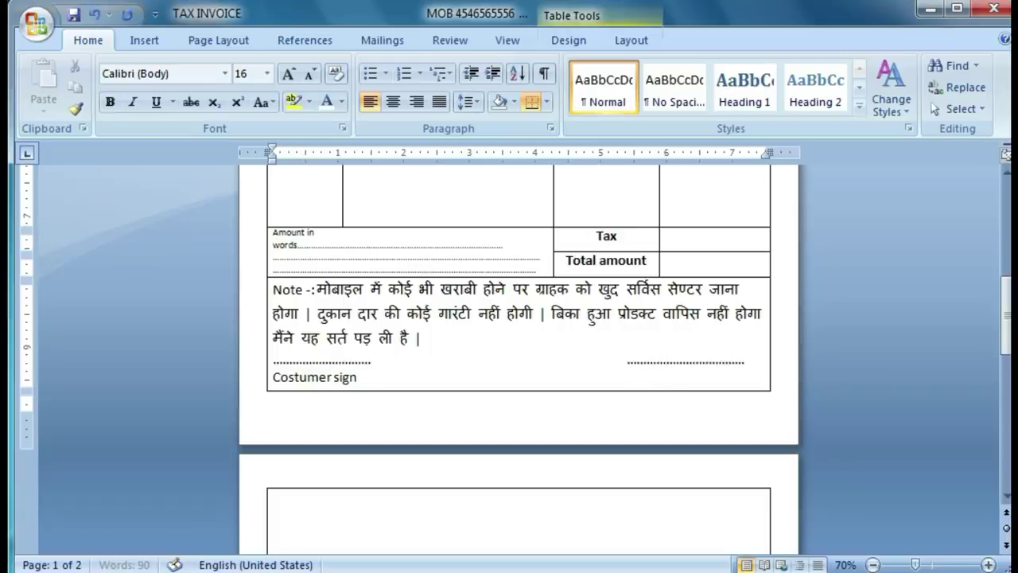
{"action": "type", "text": "...."}
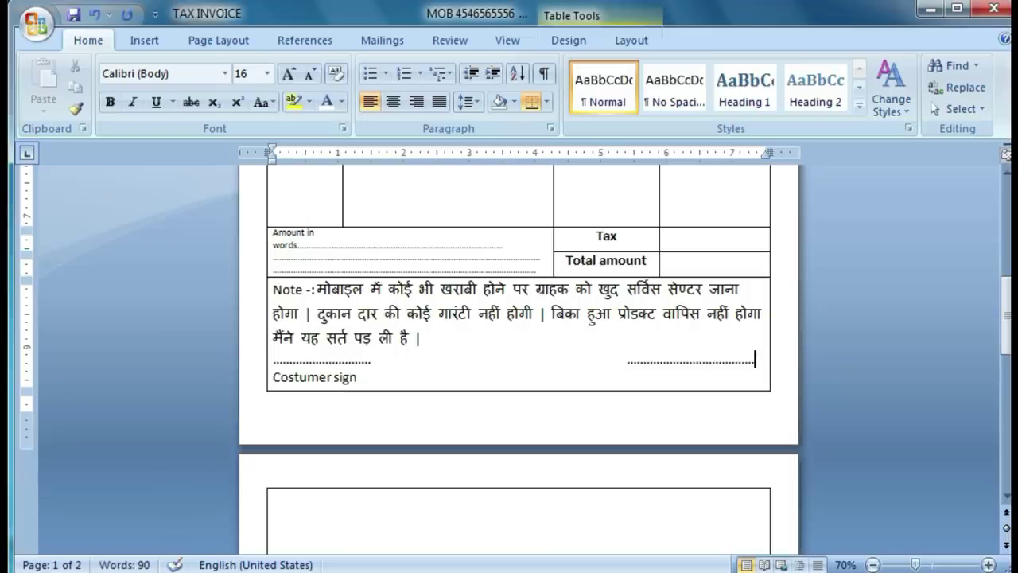
{"action": "key", "text": "Return"}
{"action": "key", "text": "BackSpace"}
{"action": "type", "text": "Sign ofshop"}
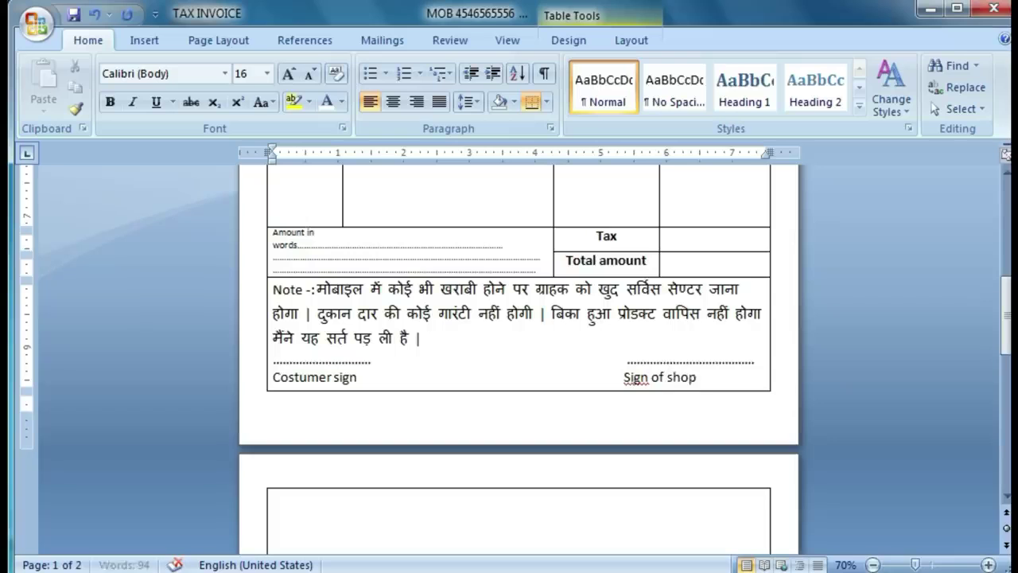
{"action": "type", "text": " ow"}
{"action": "scroll", "coordinate": [605, 364], "scroll_direction": "up", "scroll_amount": 10}
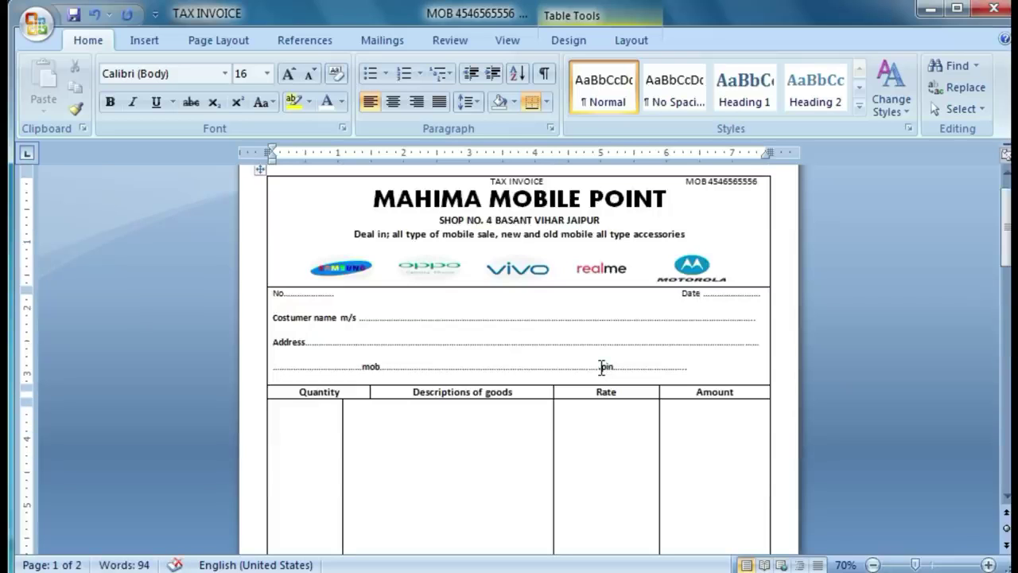
Save the TAX INVOICE document and scroll through the invoice to review it.
{"action": "left_click", "coordinate": [74, 14]}
{"action": "scroll", "coordinate": [477, 342], "scroll_direction": "up", "scroll_amount": 2}
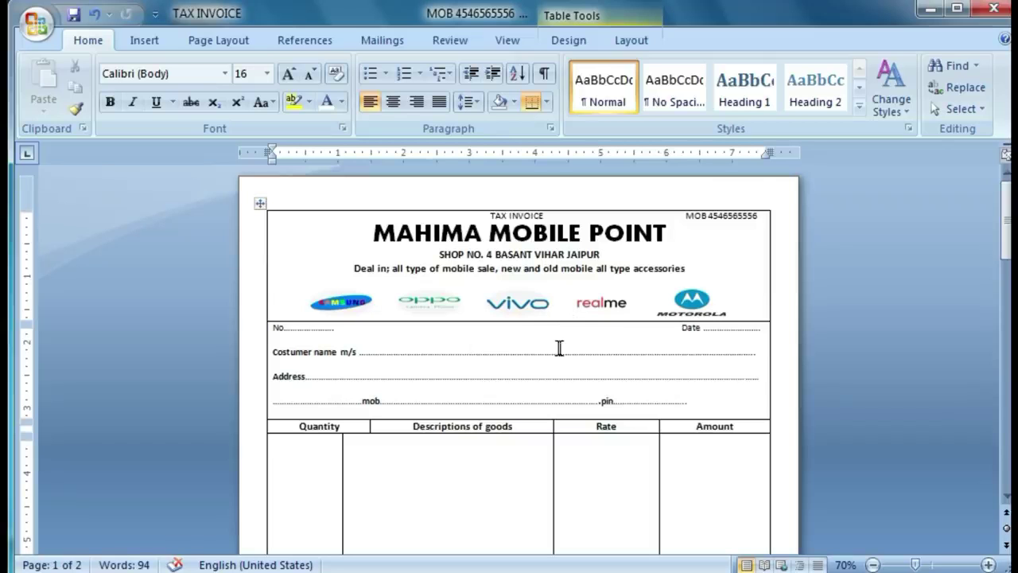
{"action": "scroll", "coordinate": [552, 352], "scroll_direction": "down", "scroll_amount": 2}
{"action": "scroll", "coordinate": [552, 347], "scroll_direction": "down", "scroll_amount": 2}
{"action": "scroll", "coordinate": [551, 347], "scroll_direction": "down", "scroll_amount": 1}
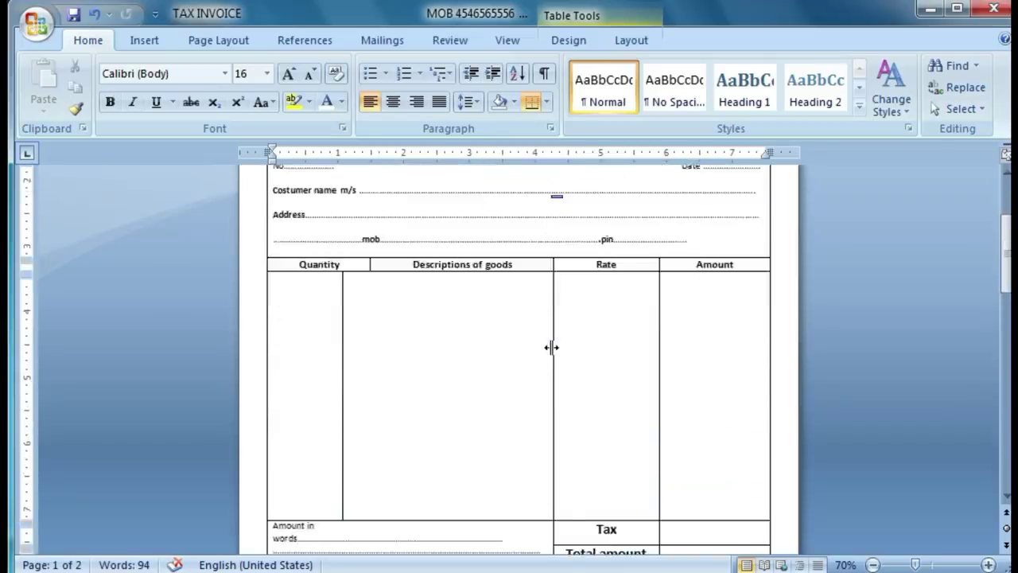
{"action": "scroll", "coordinate": [550, 346], "scroll_direction": "down", "scroll_amount": 4}
{"action": "scroll", "coordinate": [553, 360], "scroll_direction": "up", "scroll_amount": 4}
{"action": "scroll", "coordinate": [554, 360], "scroll_direction": "up", "scroll_amount": 3}
{"action": "scroll", "coordinate": [553, 363], "scroll_direction": "up", "scroll_amount": 2}
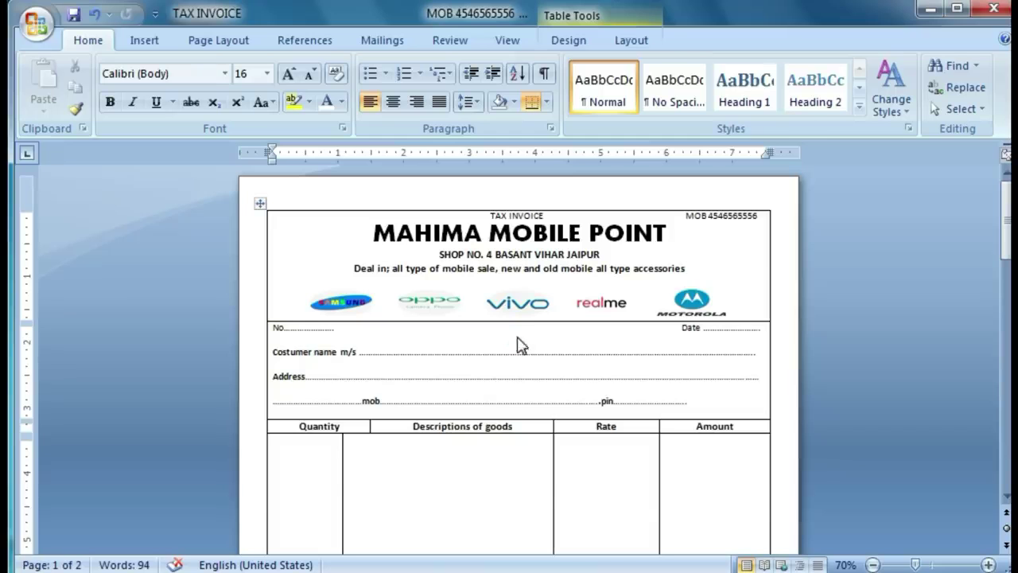
Switch the input language back to Hindi and look over the invoice's lower part.
{"action": "key", "text": "alt+shift"}
{"action": "scroll", "coordinate": [648, 494], "scroll_direction": "down", "scroll_amount": 4}
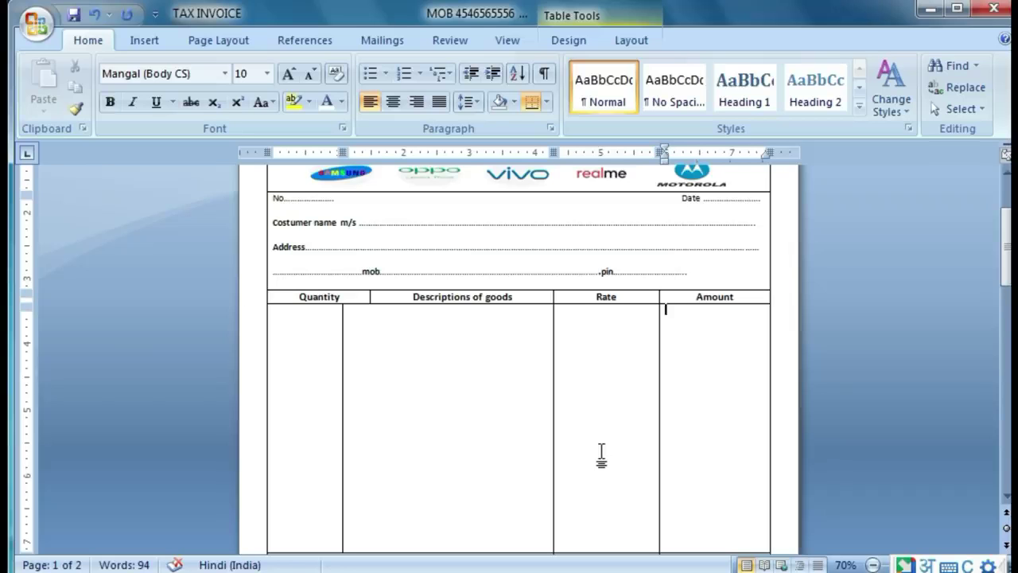
{"action": "scroll", "coordinate": [496, 427], "scroll_direction": "down", "scroll_amount": 5}
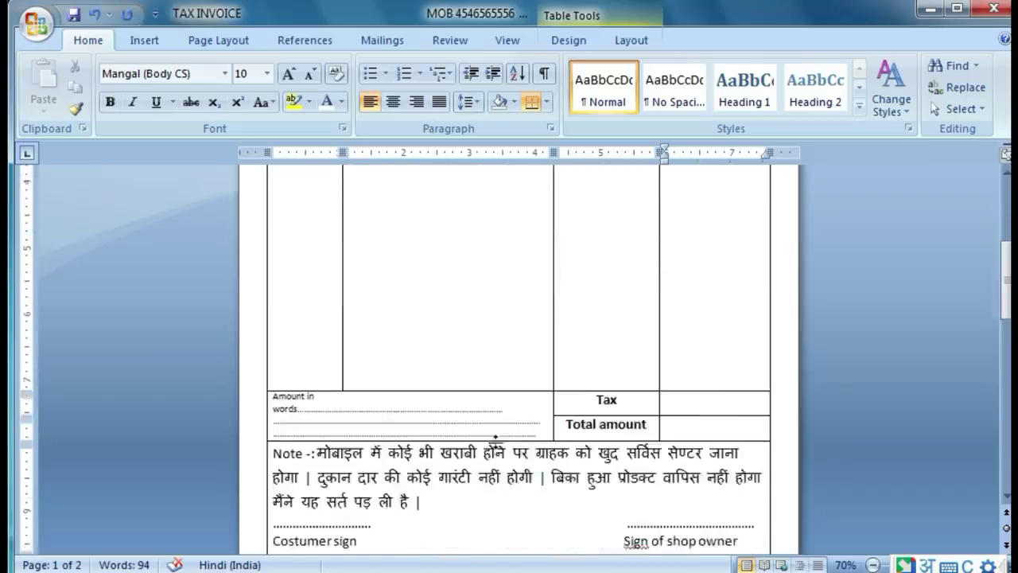
{"action": "scroll", "coordinate": [496, 441], "scroll_direction": "down", "scroll_amount": 1}
{"action": "scroll", "coordinate": [499, 453], "scroll_direction": "up", "scroll_amount": 6}
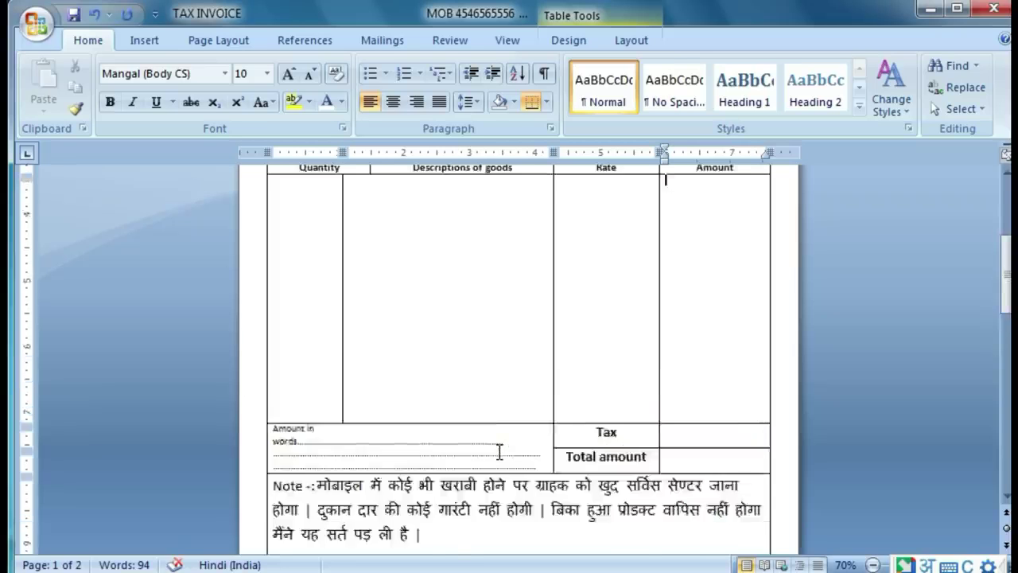